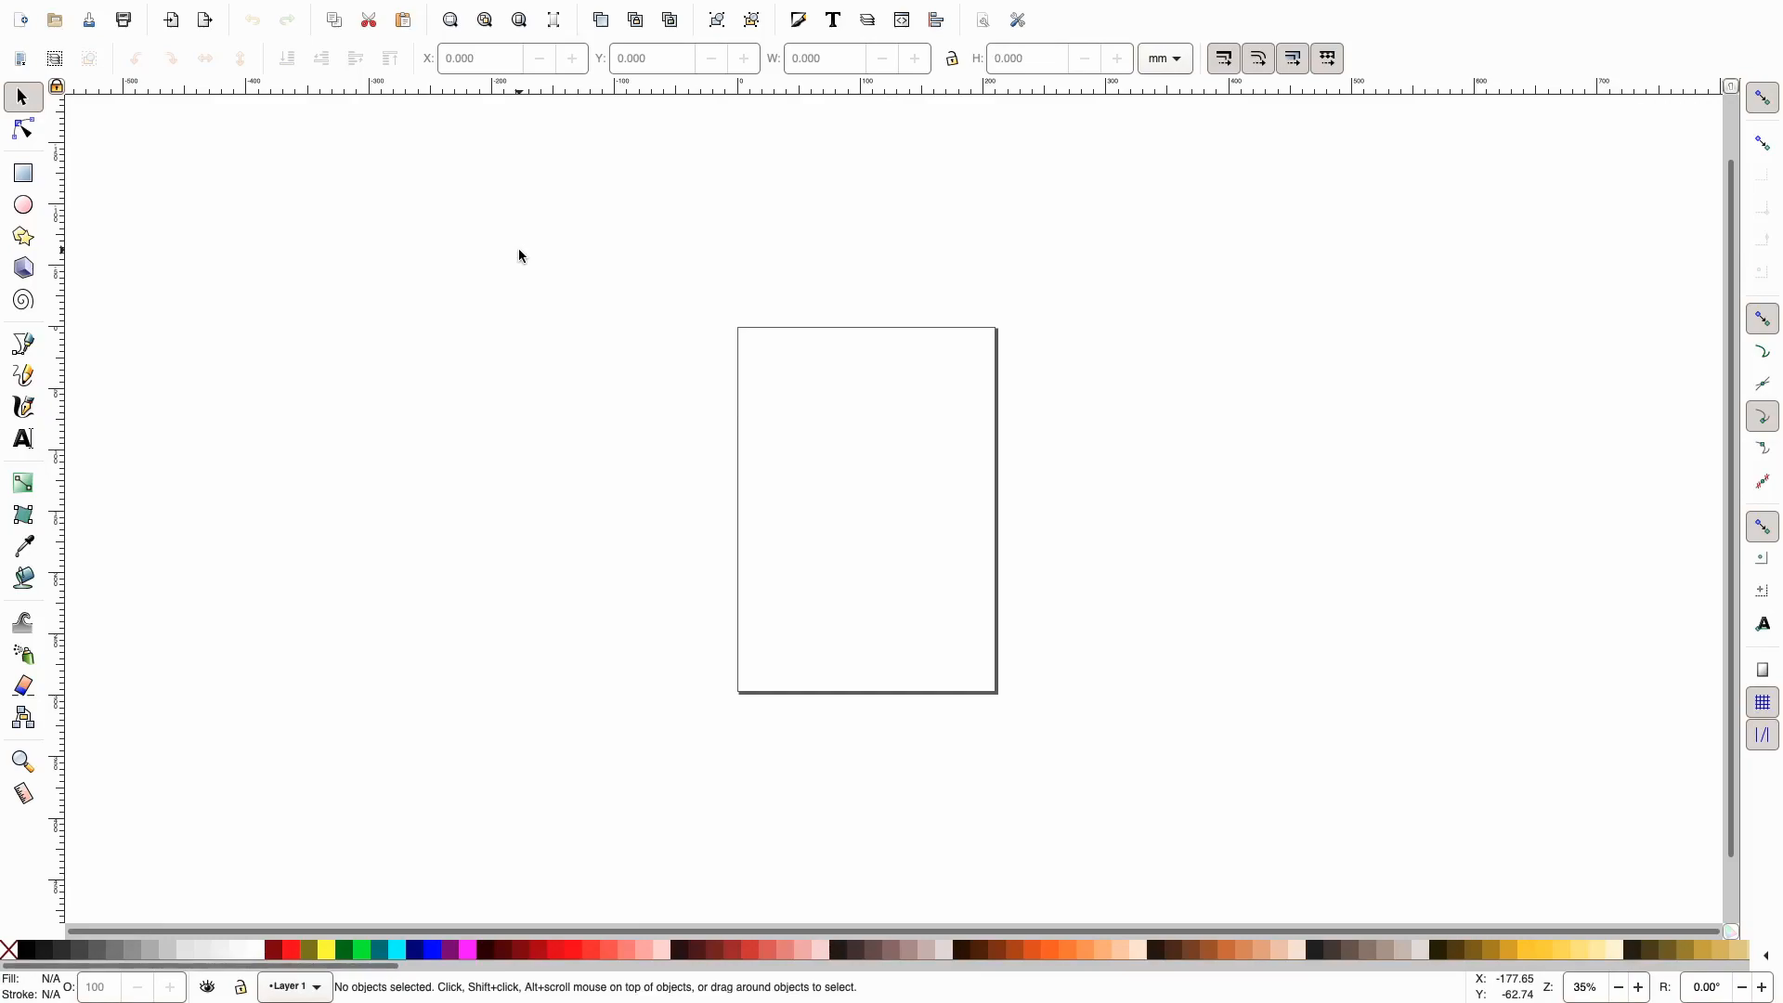
pyautogui.moveTo(264, 9)
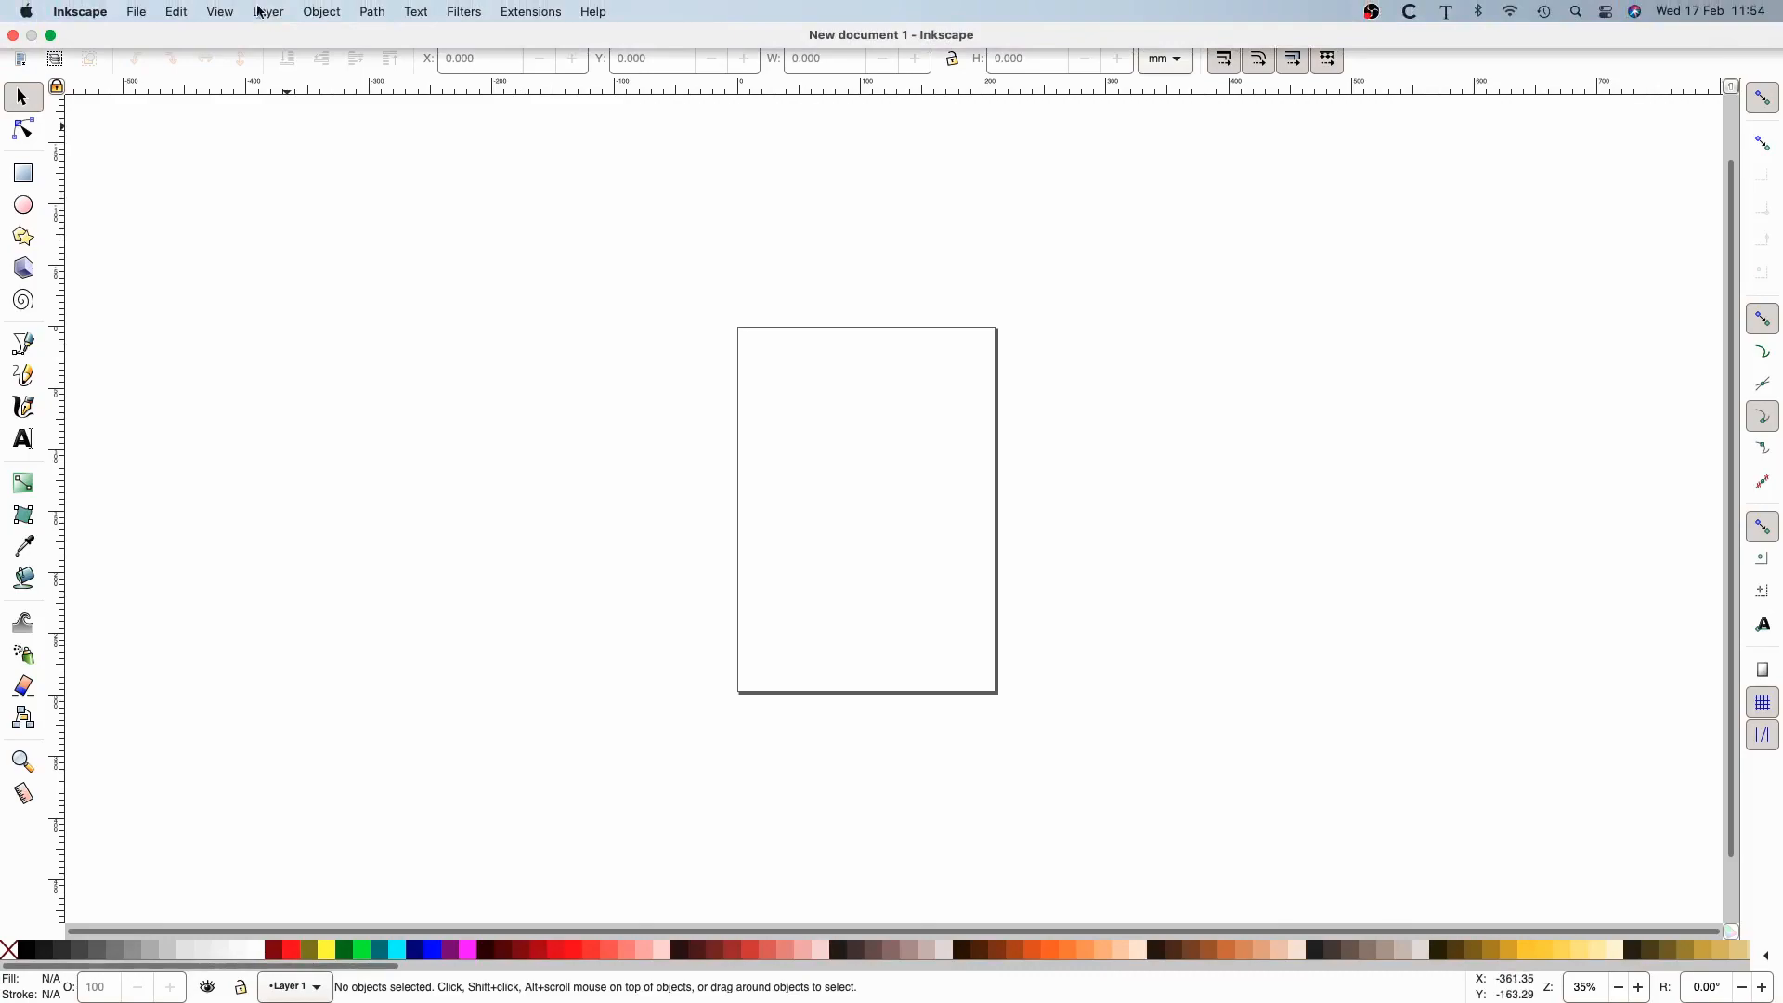
pyautogui.click(220, 12)
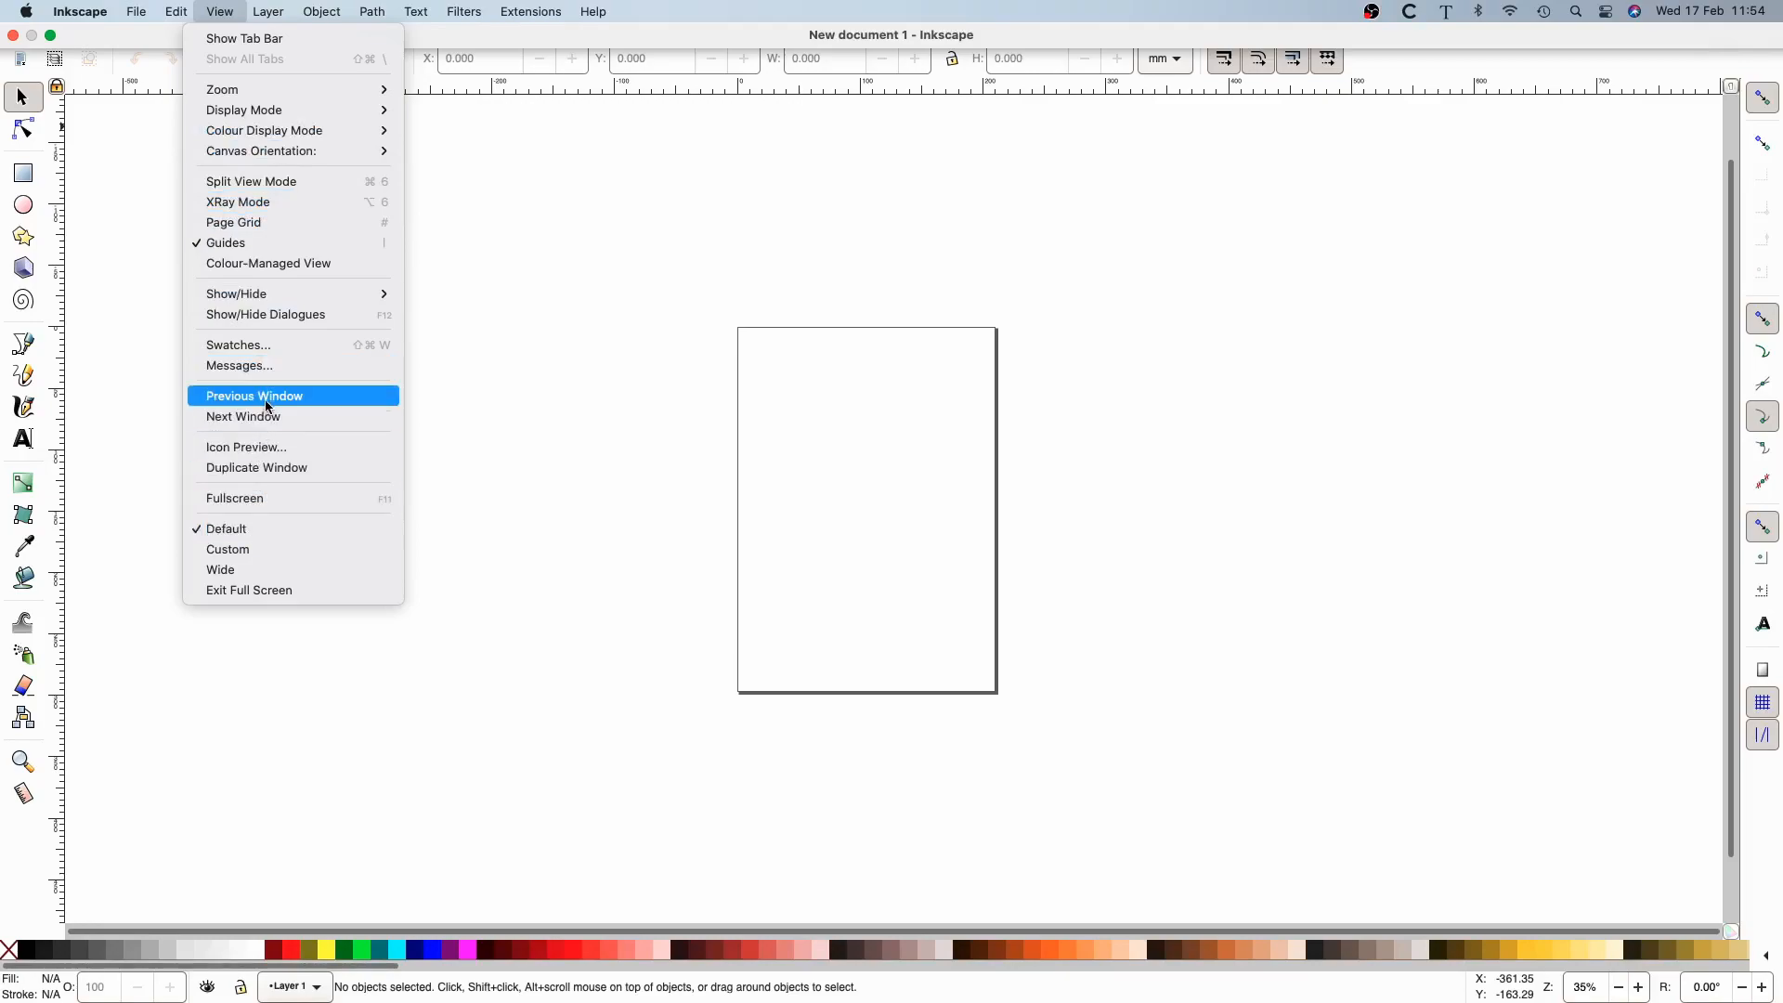
pyautogui.moveTo(278, 299)
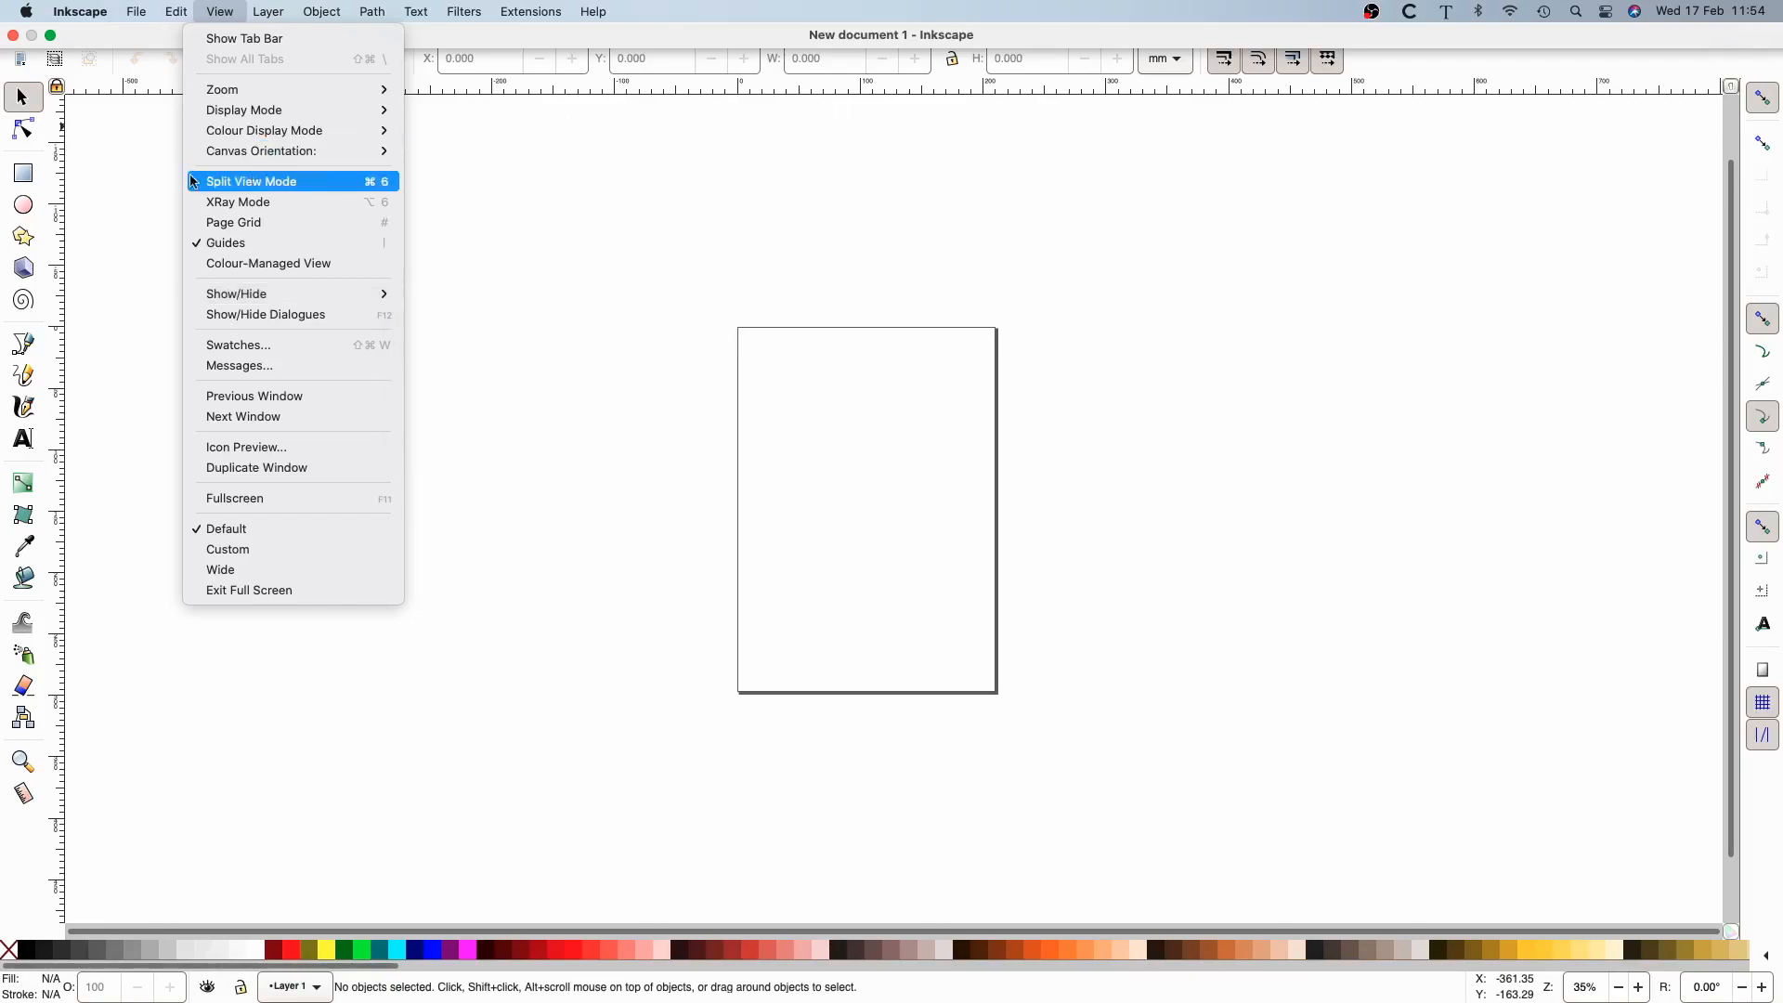
pyautogui.click(193, 762)
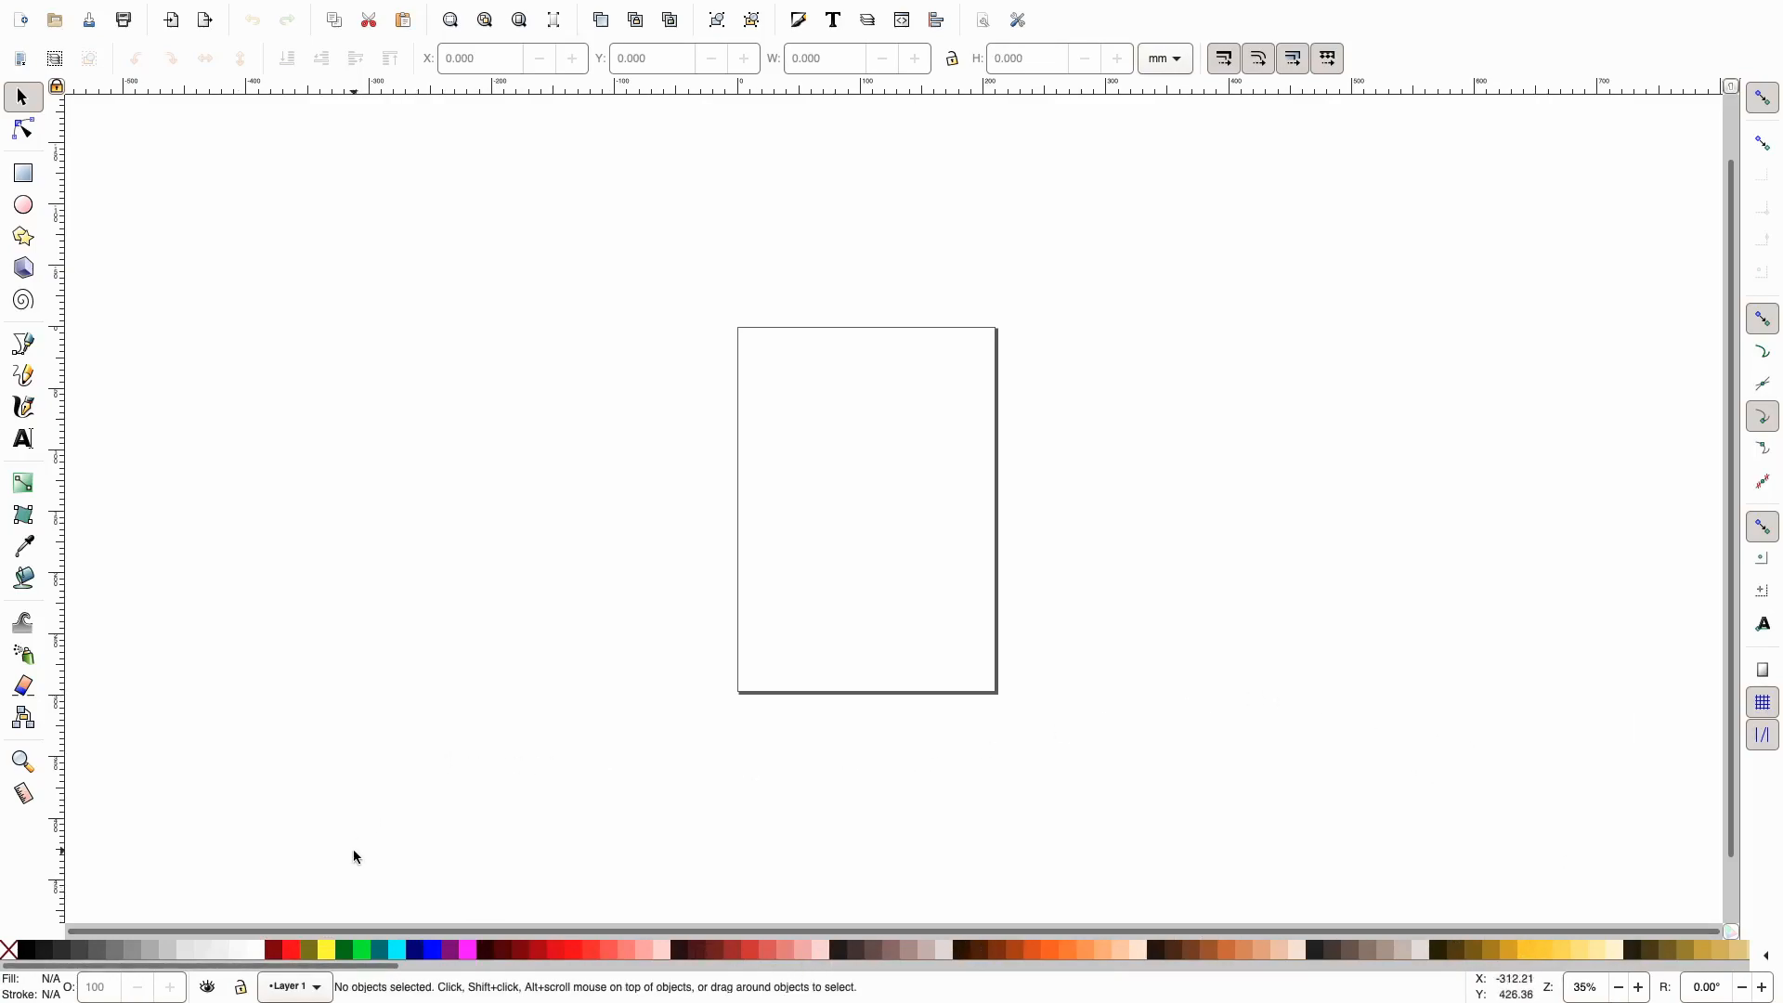
pyautogui.moveTo(361, 970)
pyautogui.mouseDown()
pyautogui.moveTo(750, 964)
pyautogui.moveTo(342, 959)
pyautogui.mouseUp()
pyautogui.moveTo(1481, 1000)
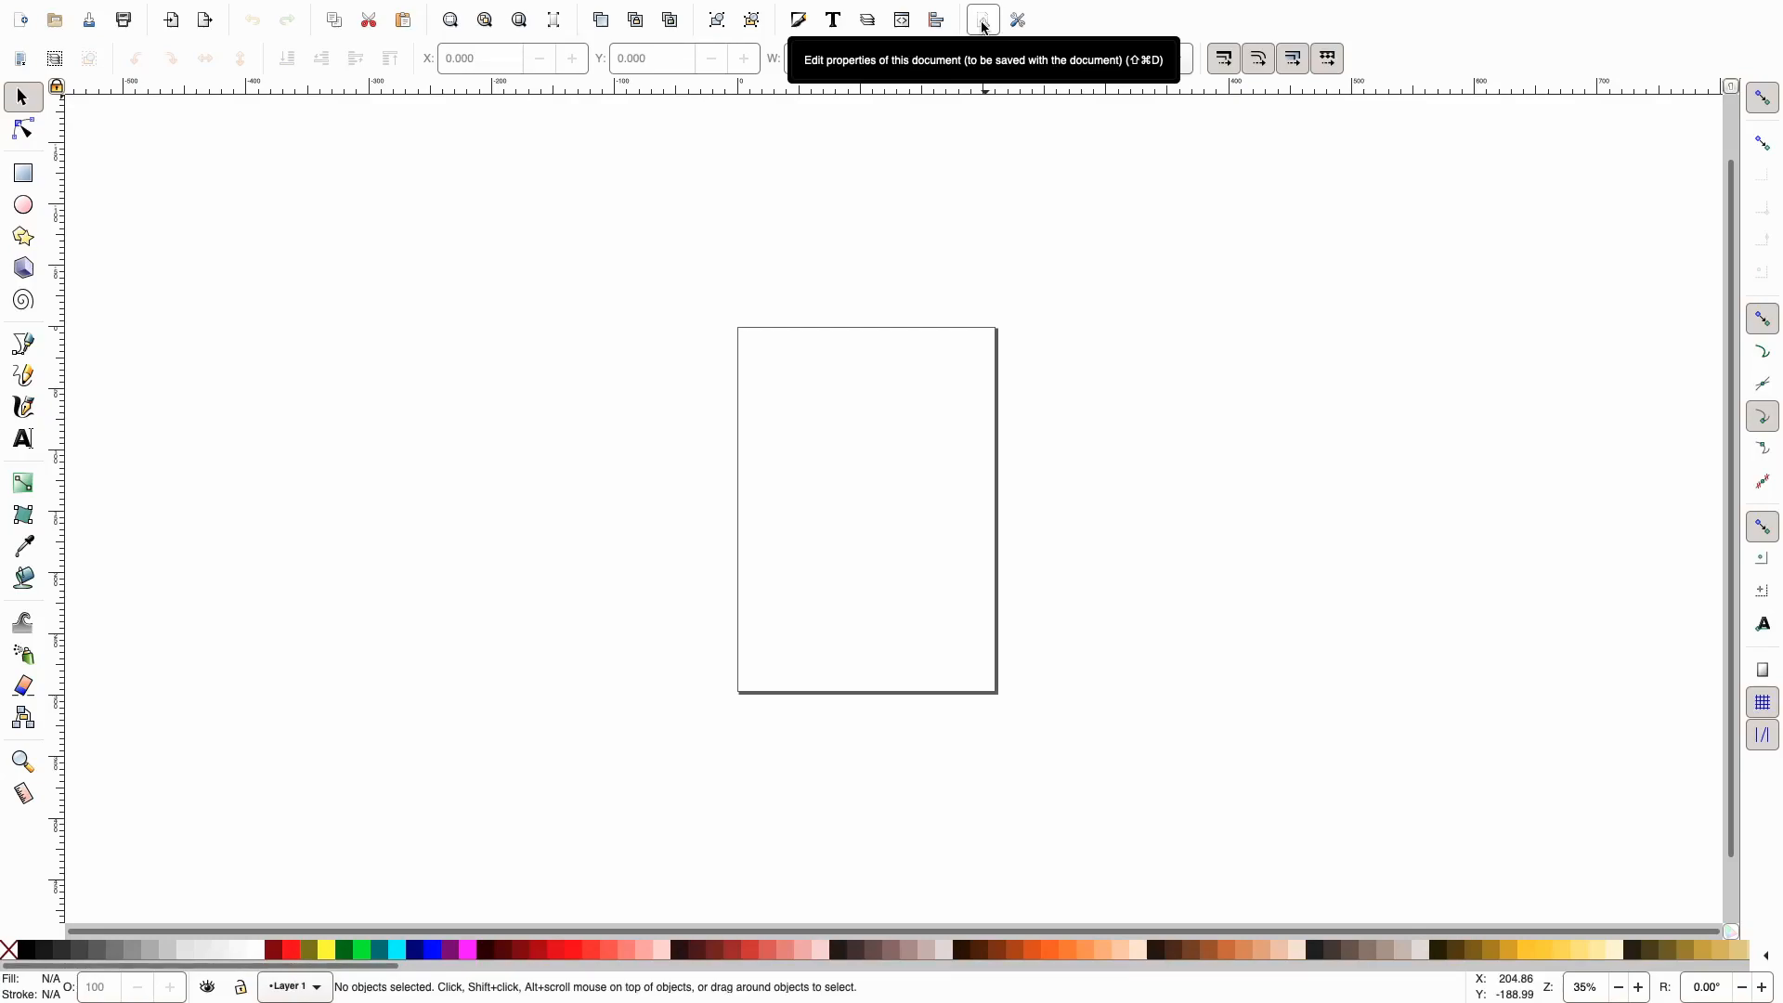
# Open the document properties and set the display units to mm
pyautogui.click(985, 26)
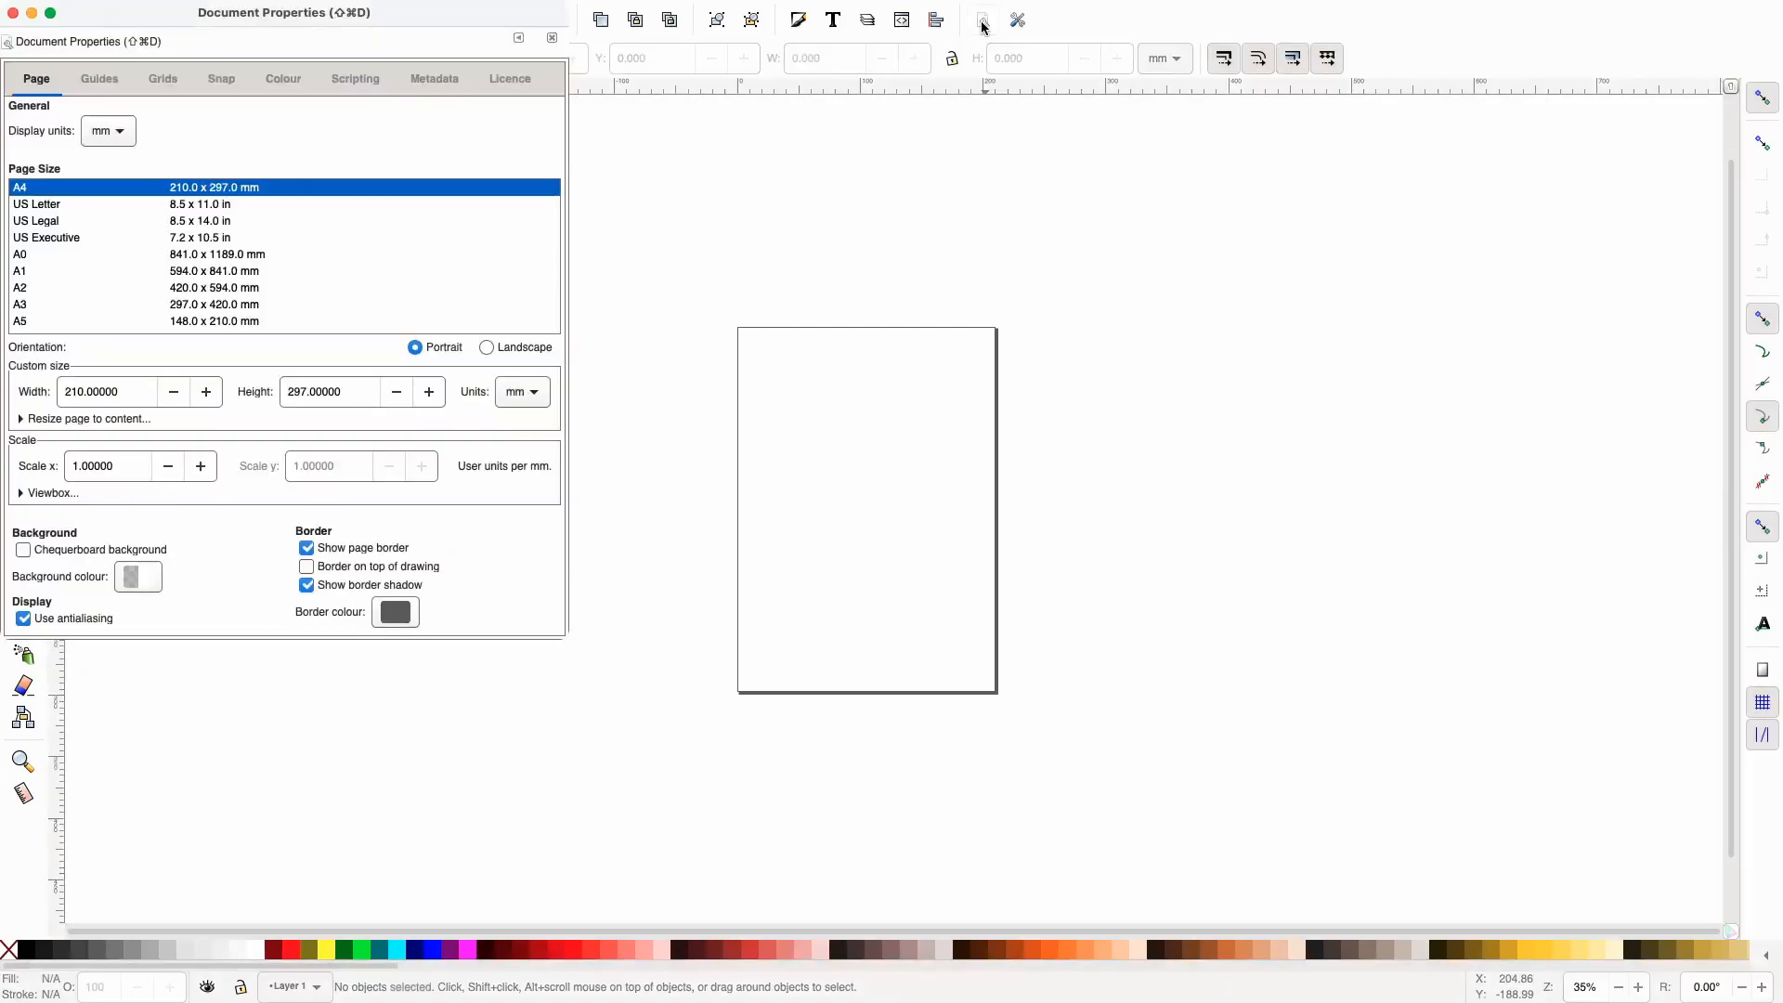
pyautogui.moveTo(423, 15); pyautogui.dragTo(1469, 130)
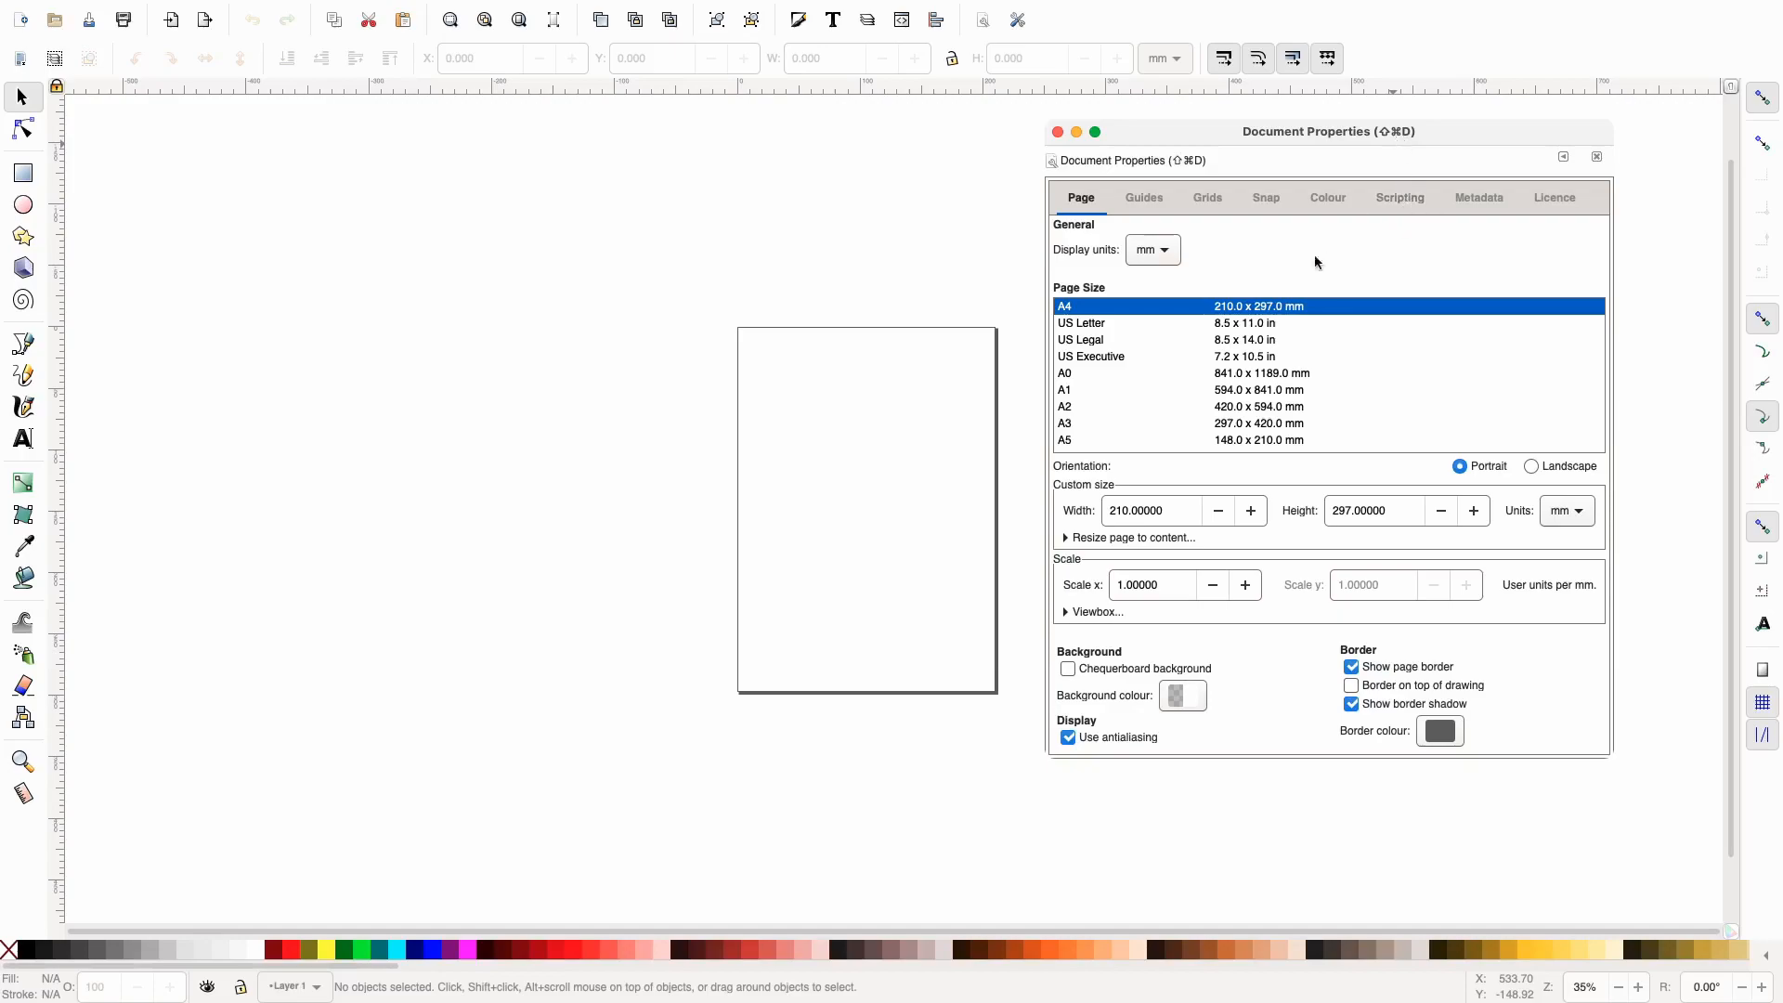
pyautogui.click(1170, 254)
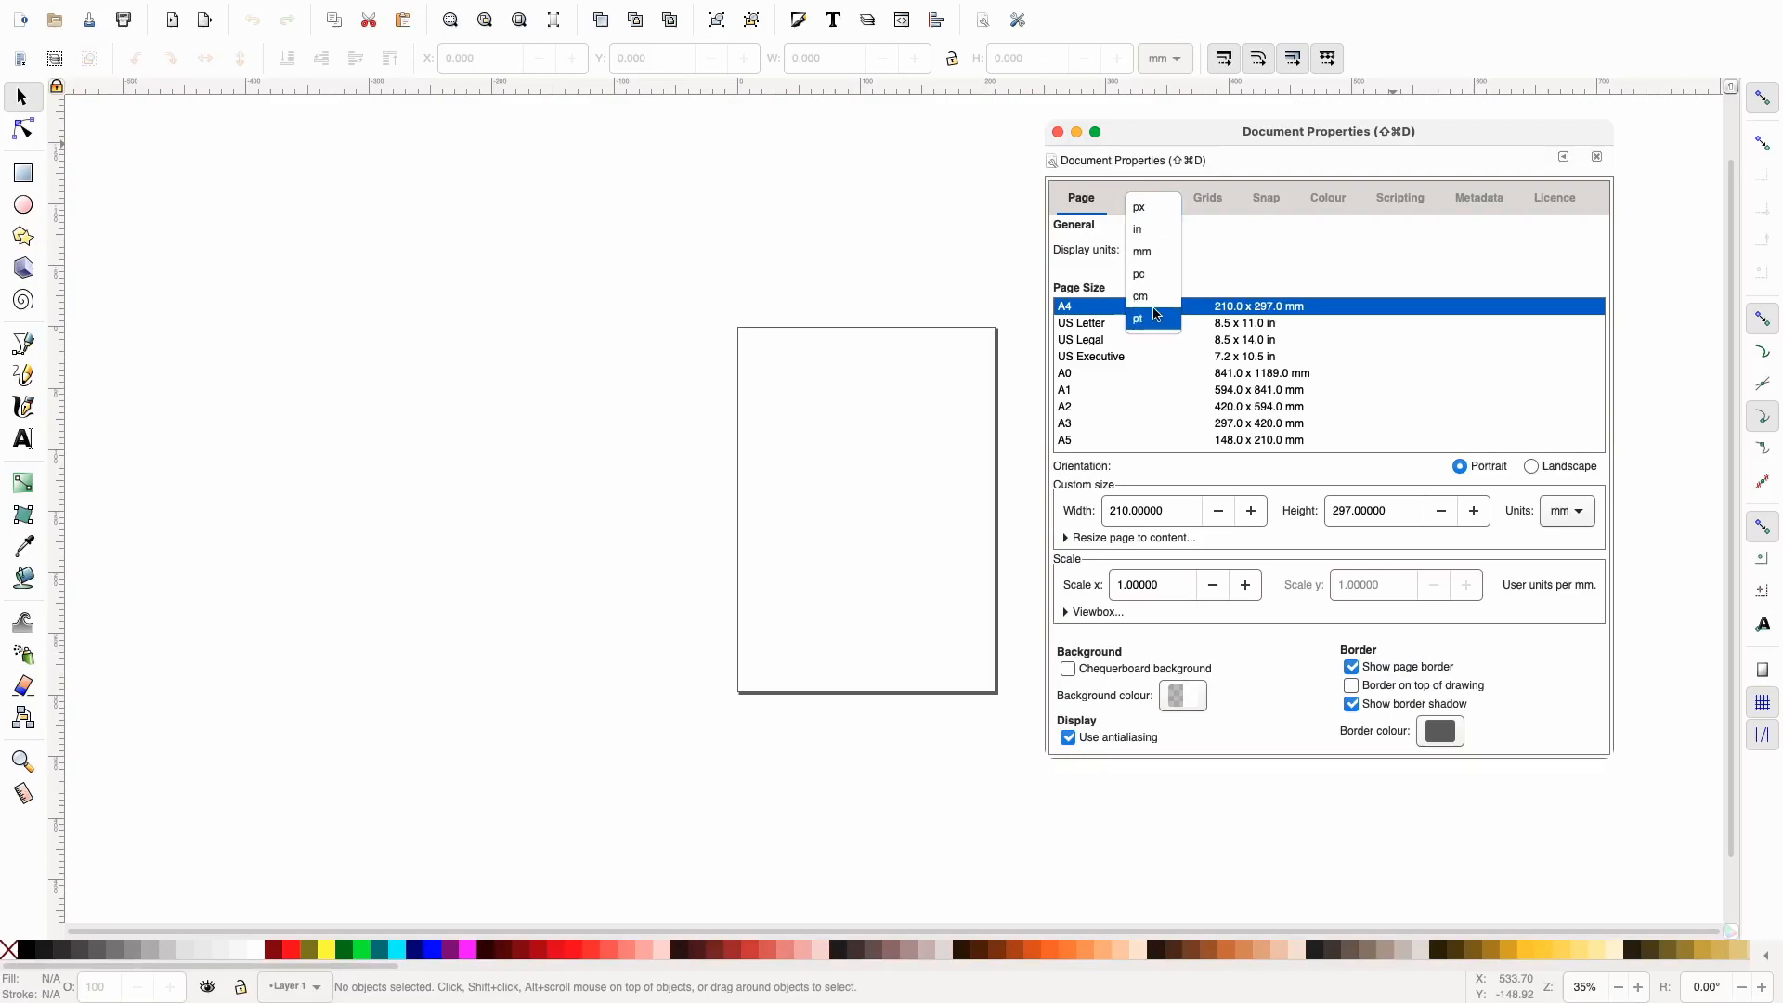
pyautogui.click(1156, 252)
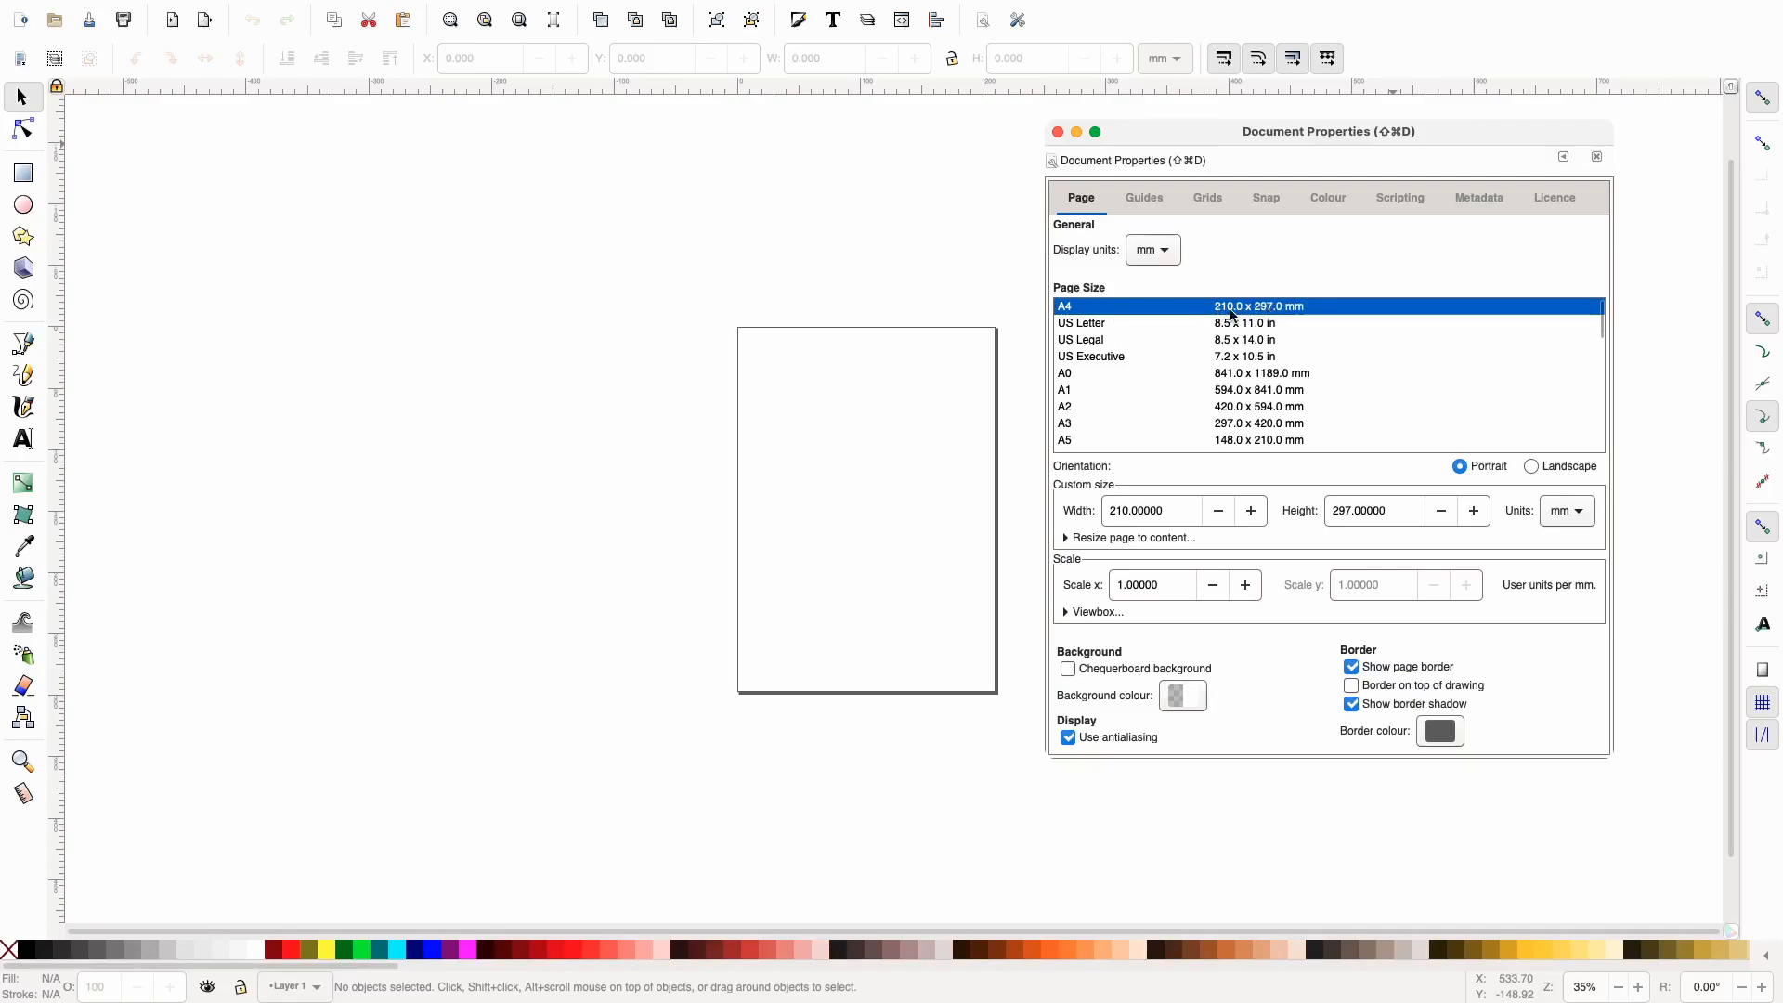
# Try the A0 and A1 page sizes and return the page to A4
pyautogui.click(1067, 378)
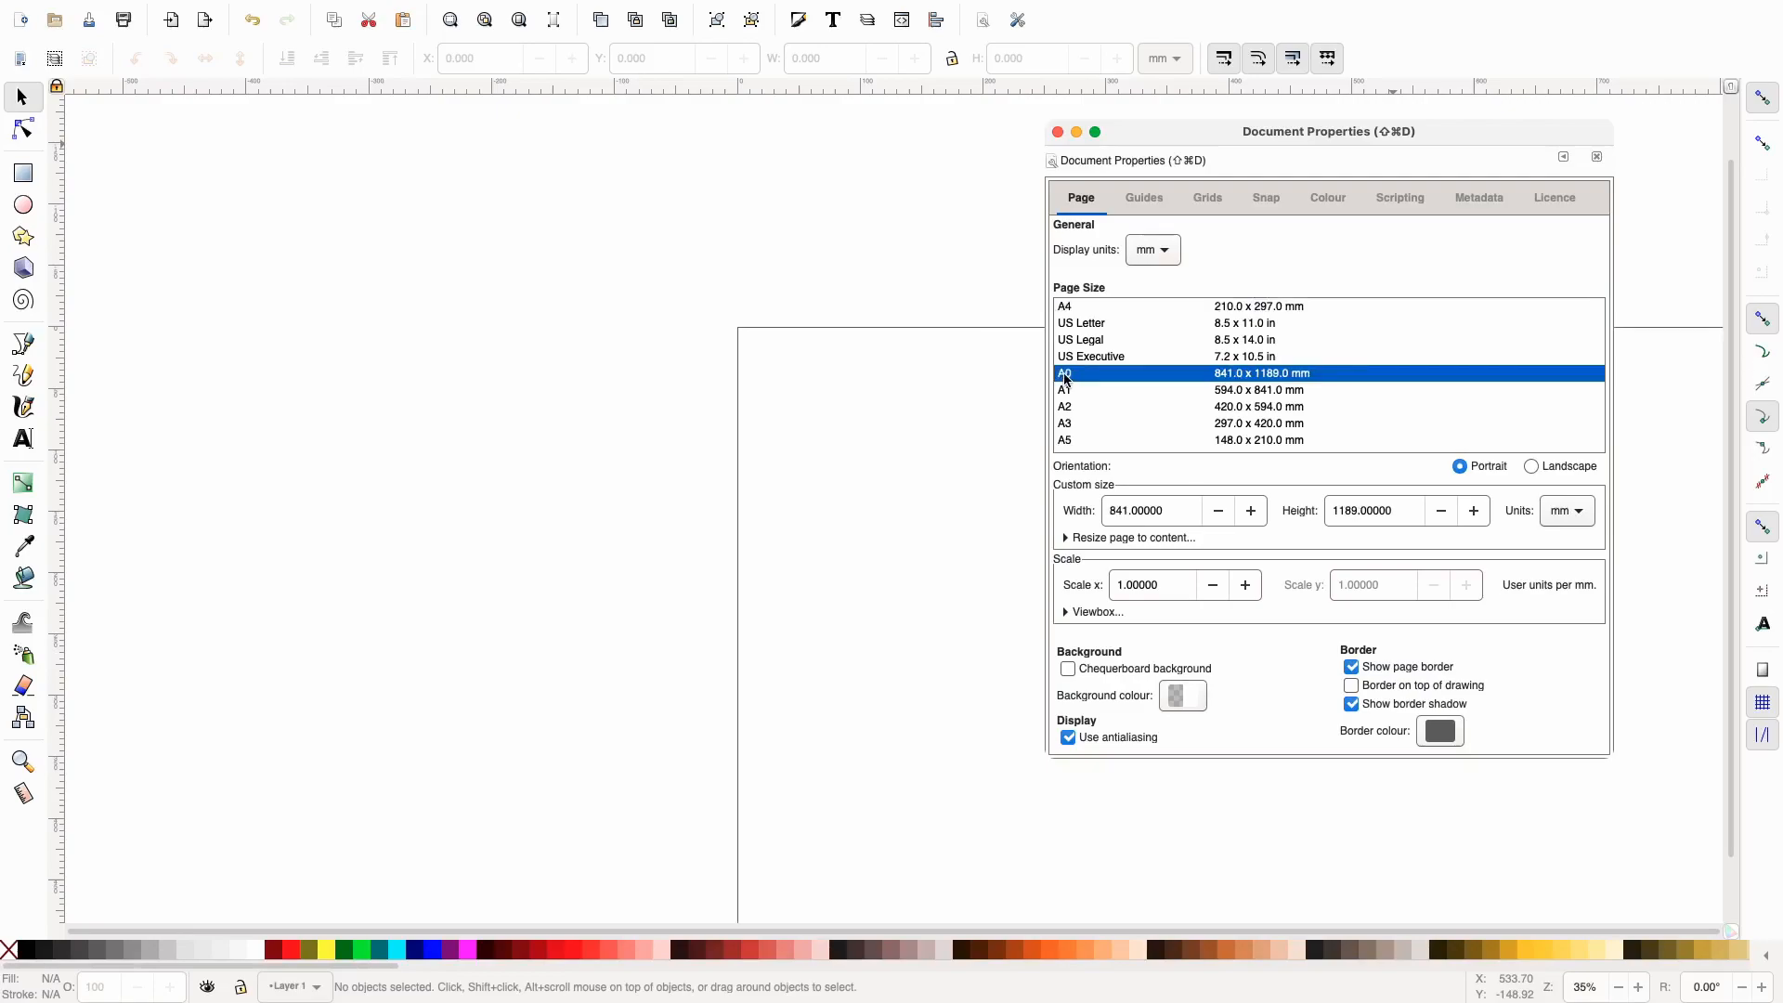
pyautogui.click(1069, 310)
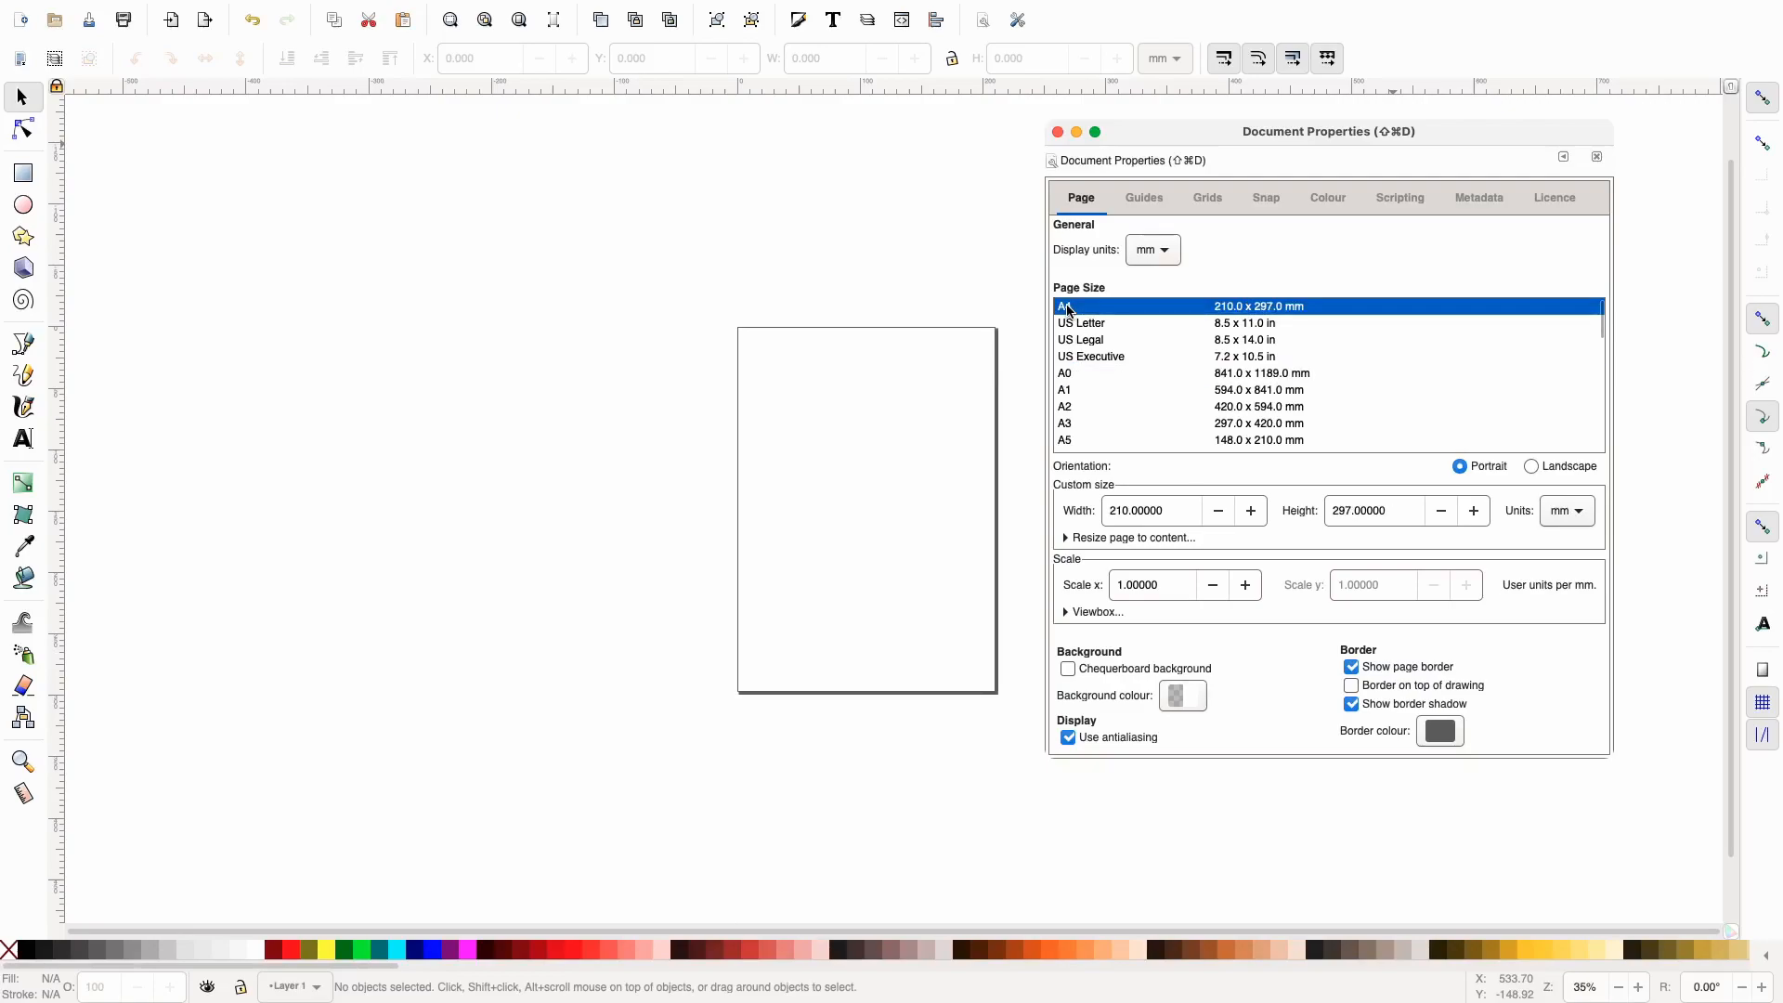
pyautogui.click(1074, 393)
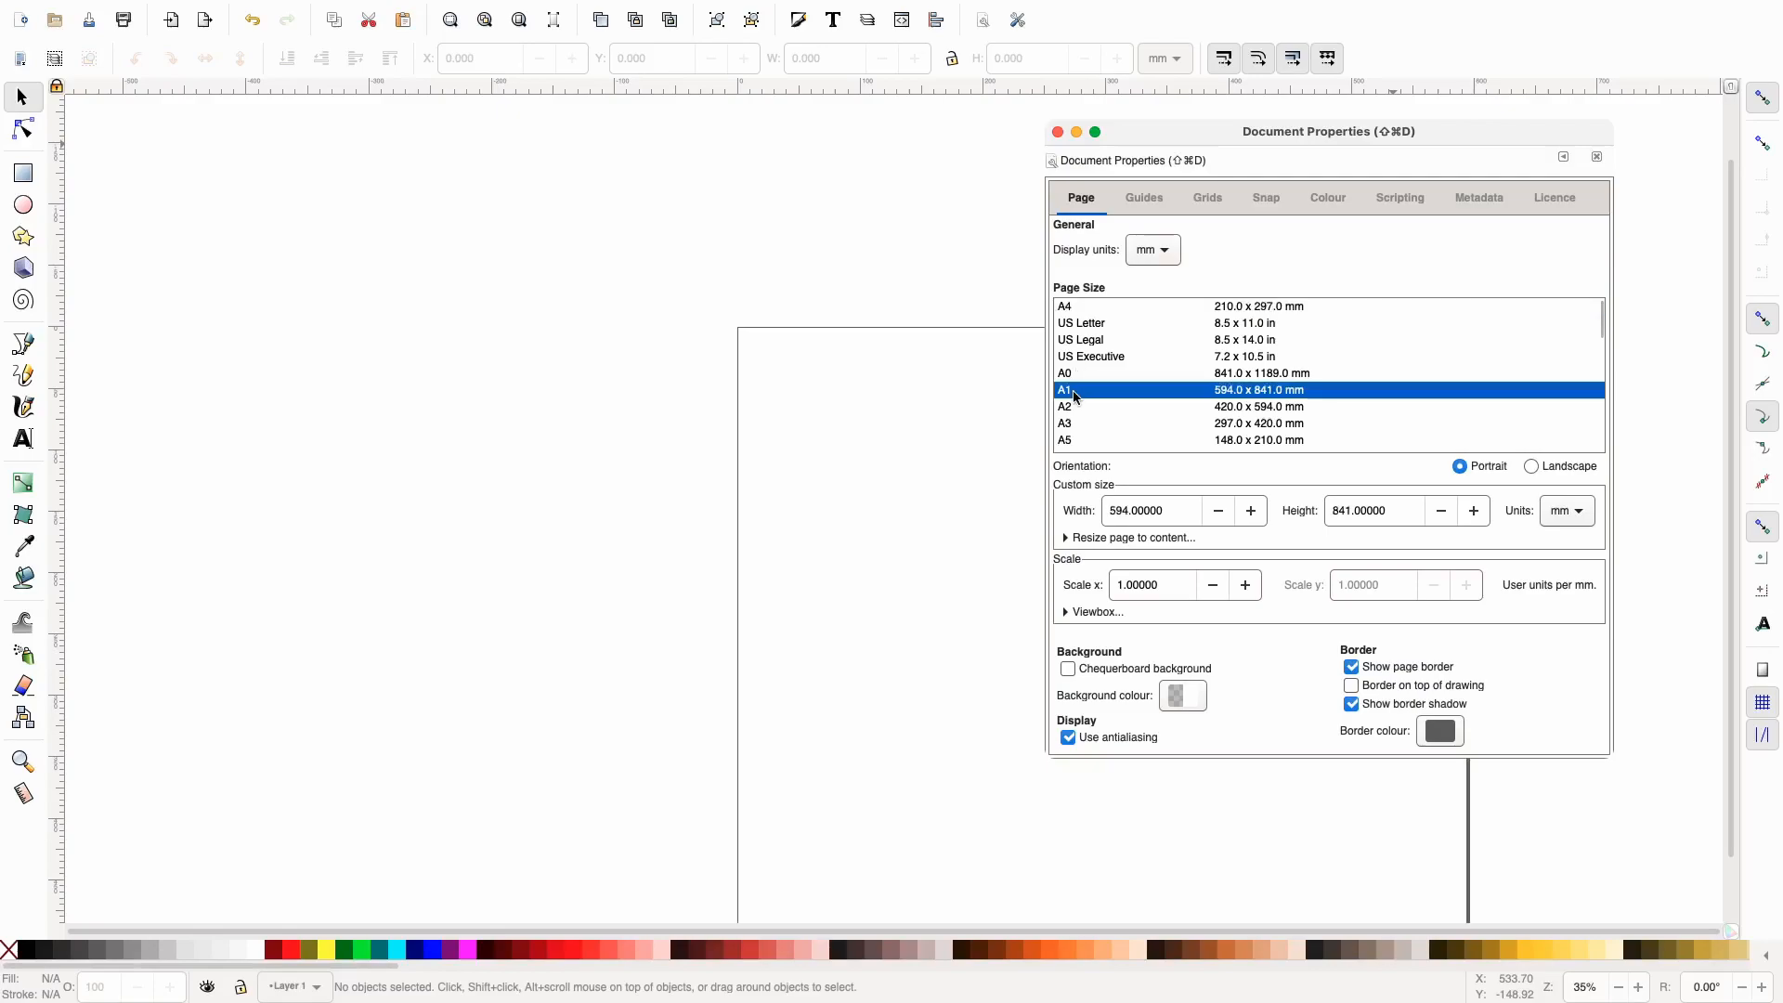
pyautogui.click(1077, 309)
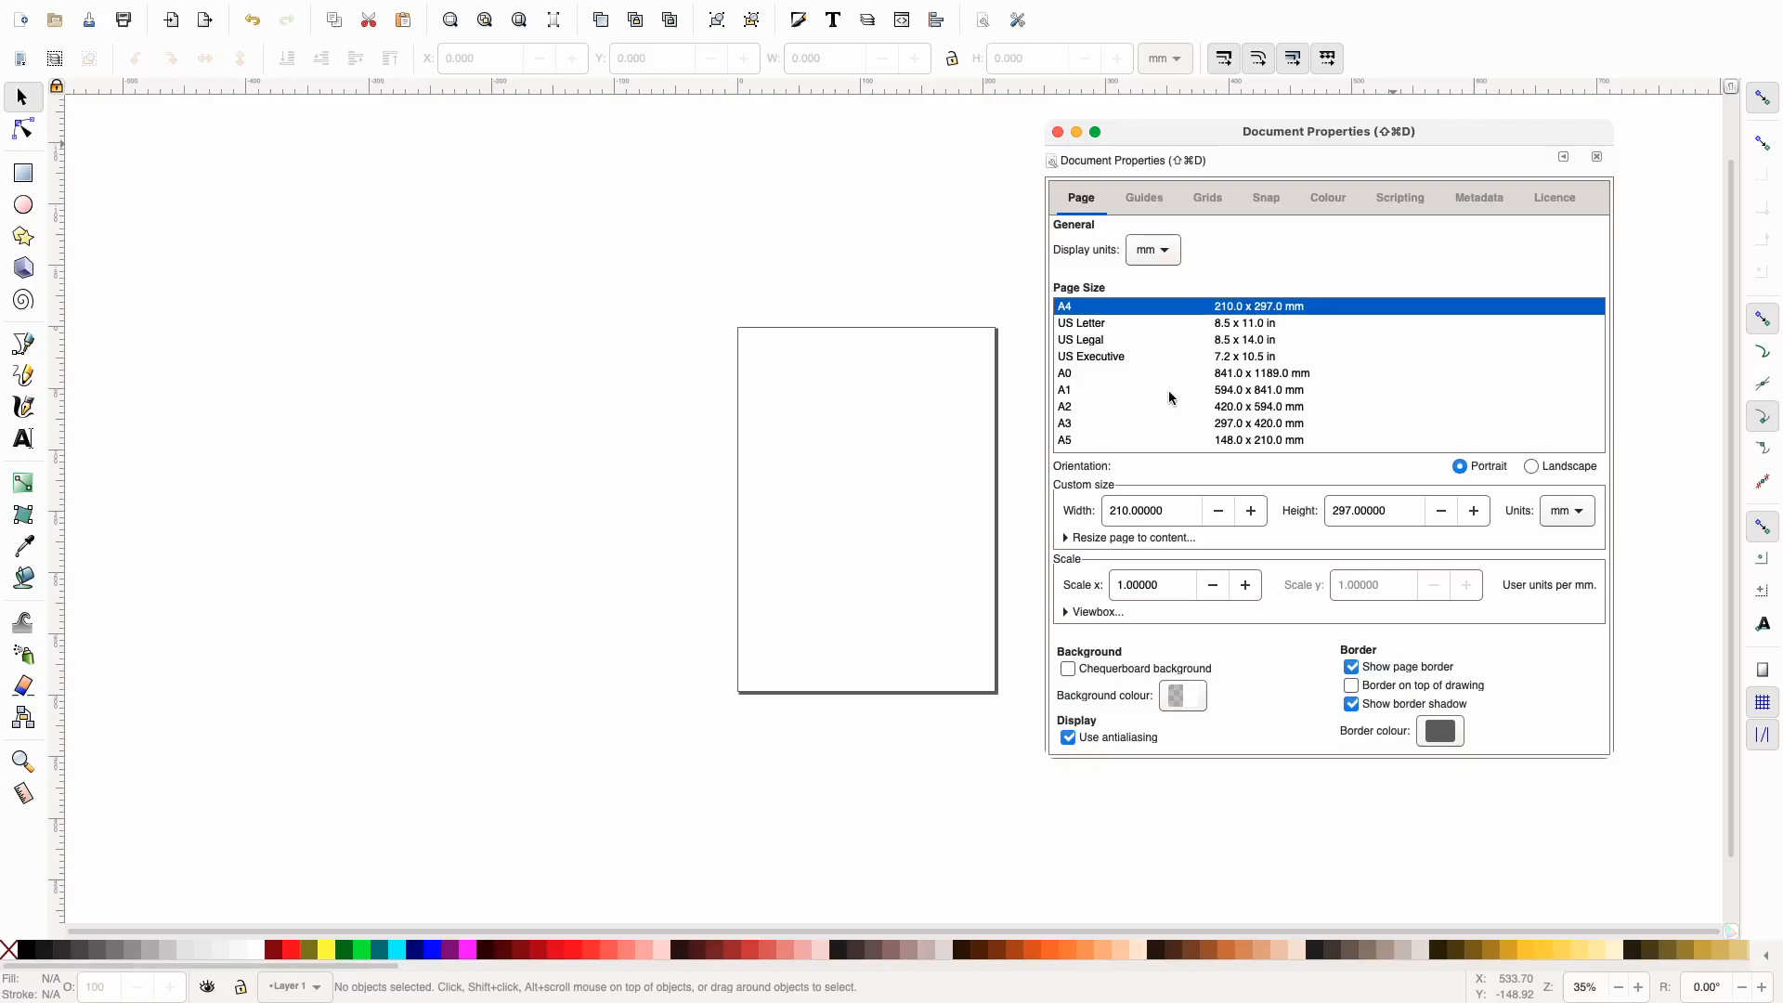
# Set a custom page size 305 mm wide and 305 mm high
pyautogui.tripleClick(1129, 510)
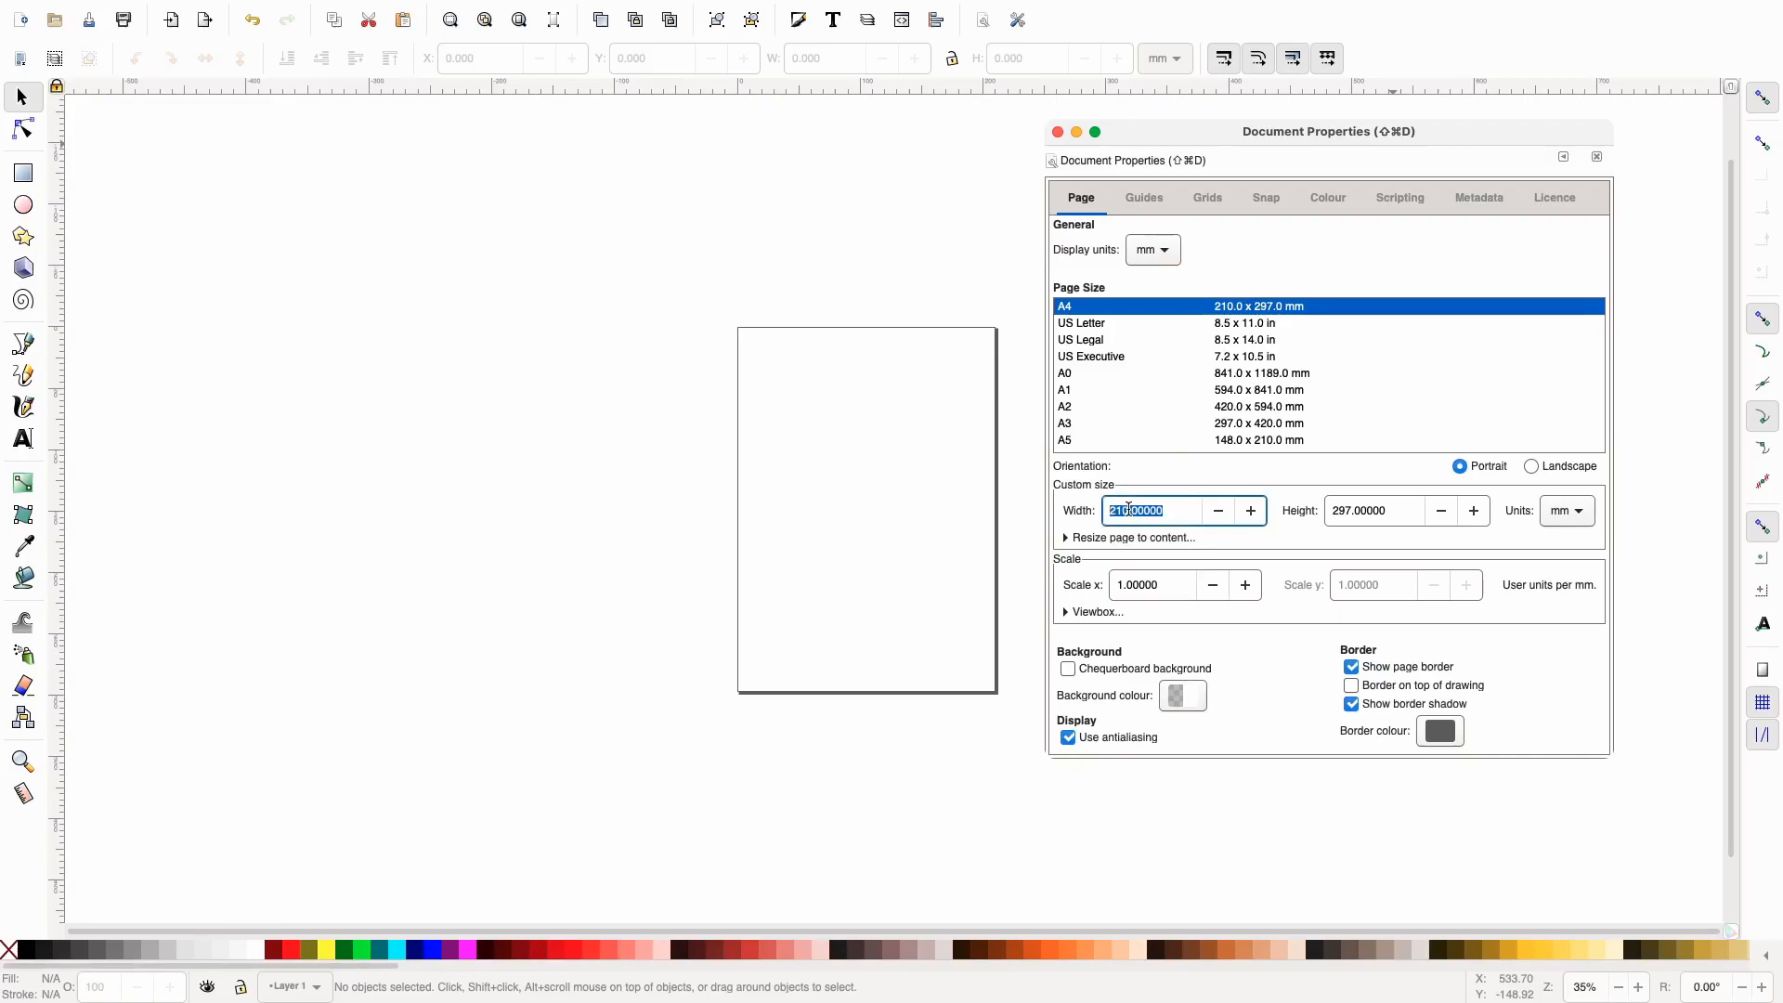
pyautogui.write('305')
pyautogui.press('Tab')
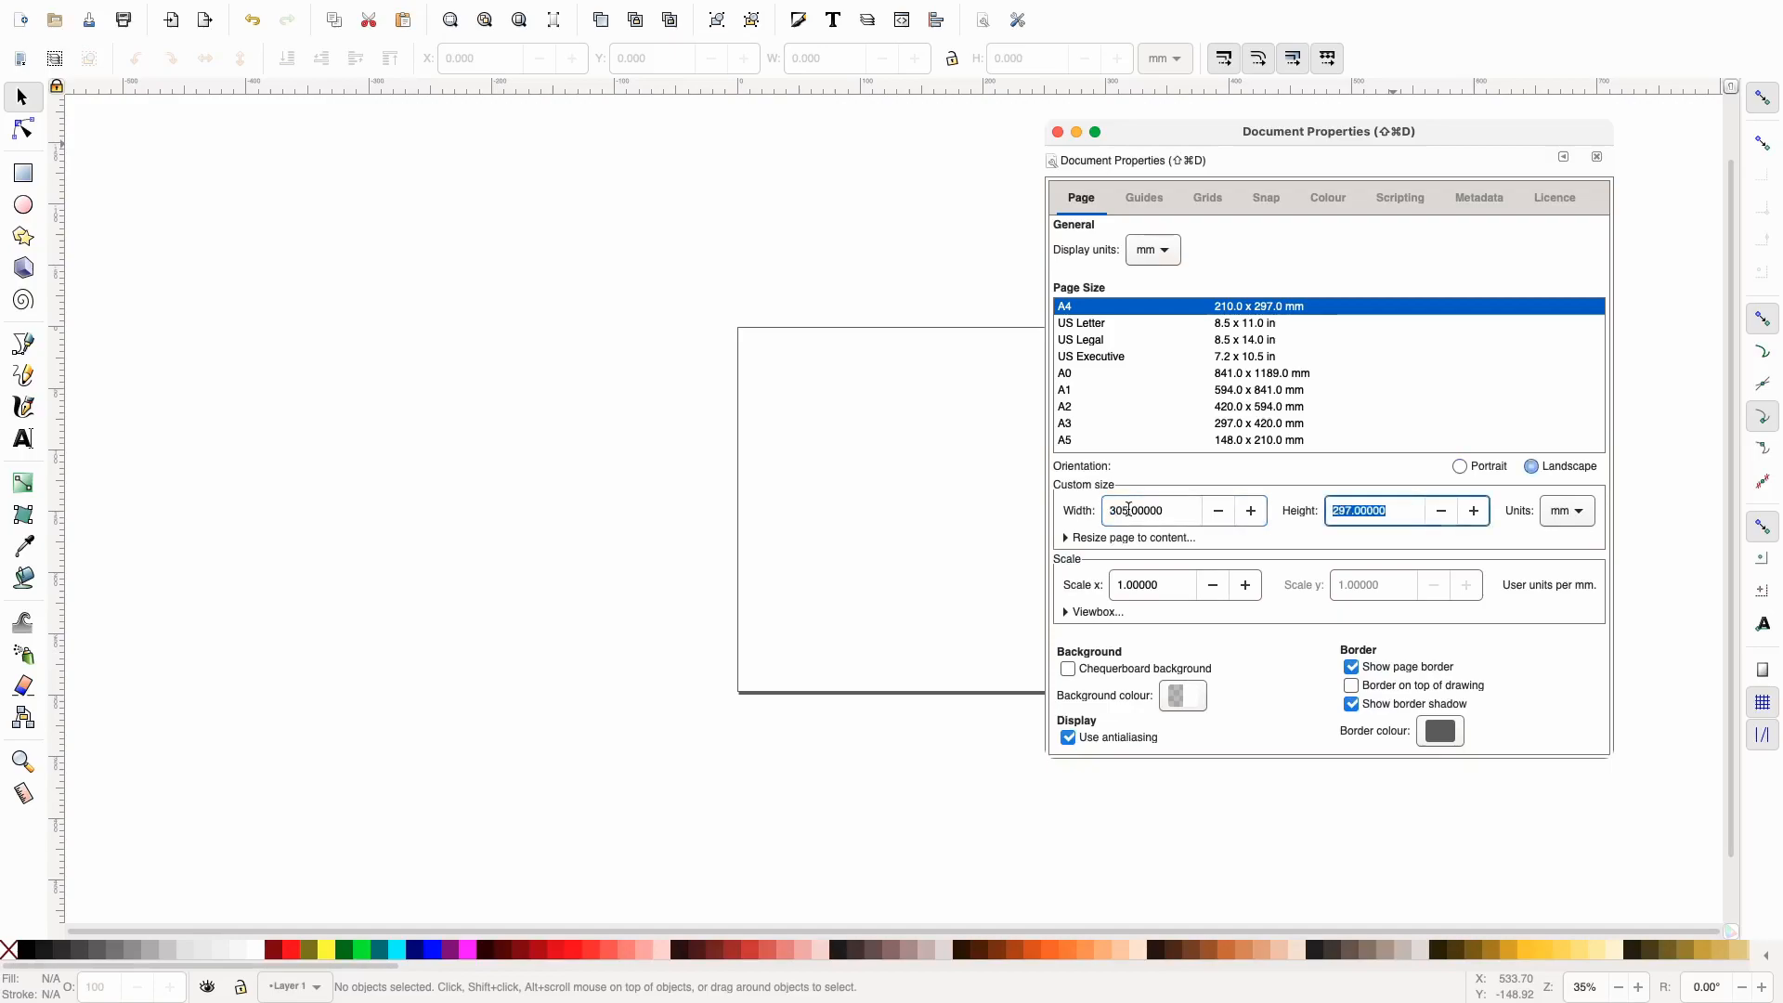
pyautogui.write('305')
pyautogui.press('Return')
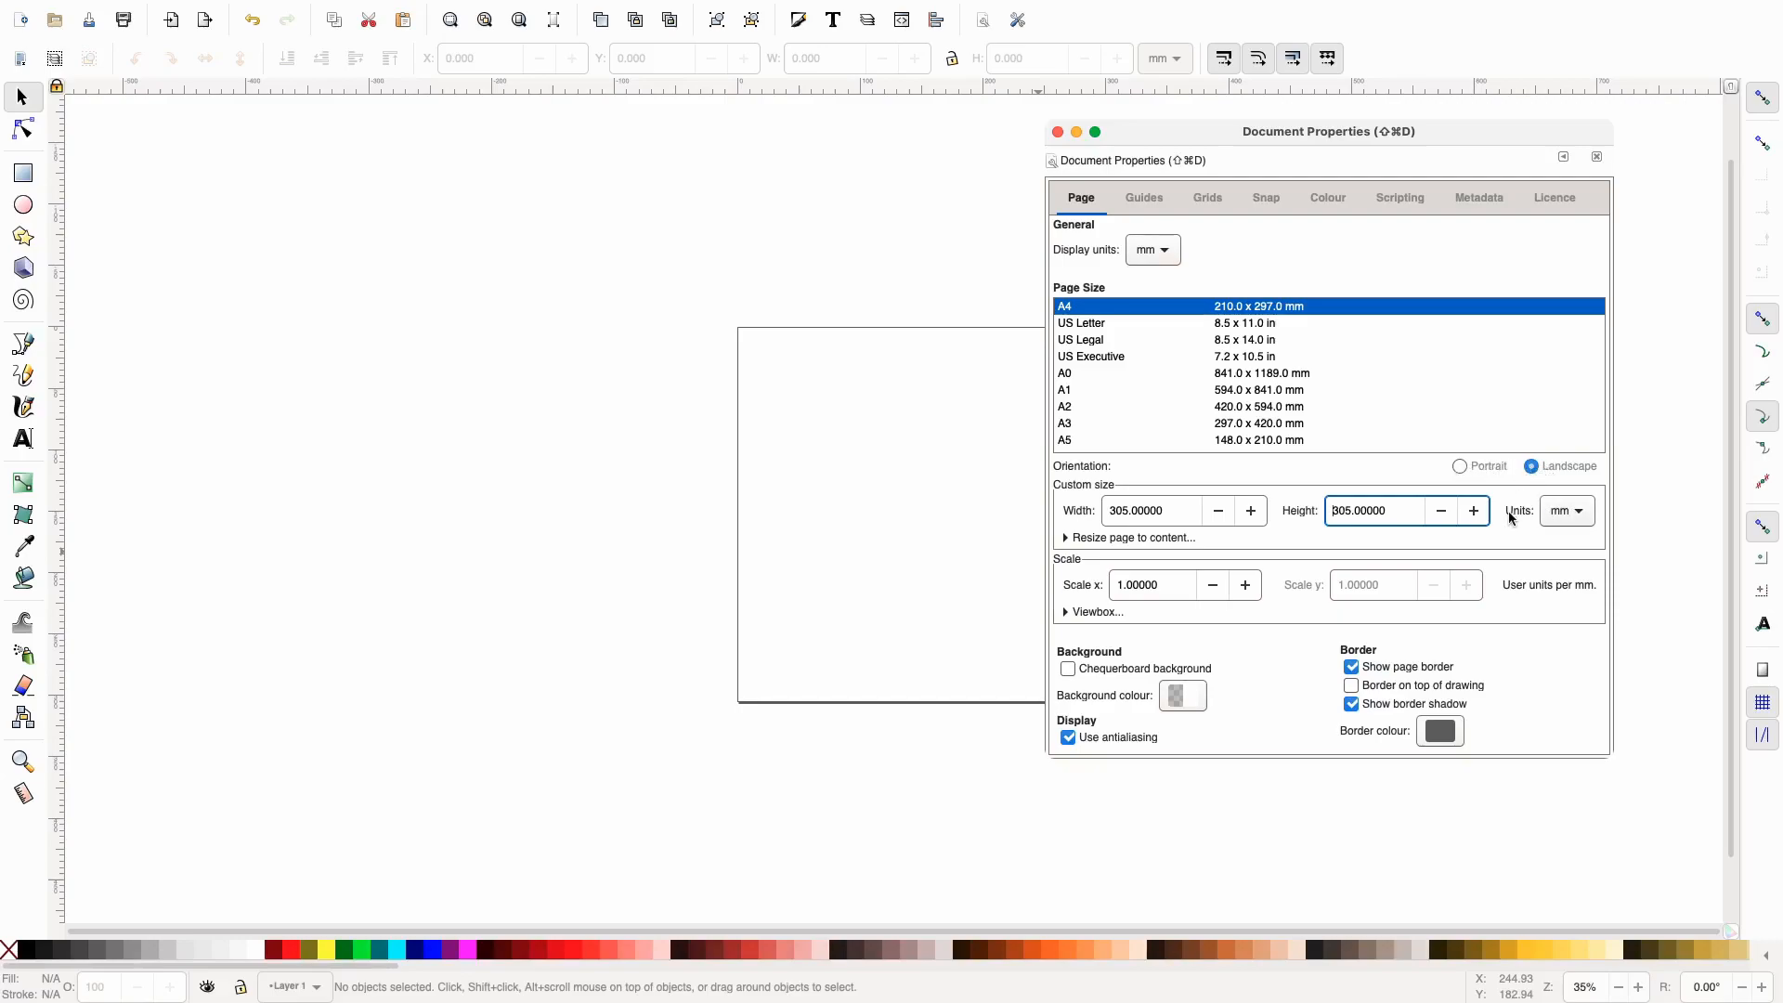
# Hide the page border and show it again
pyautogui.click(1351, 667)
pyautogui.click(1352, 667)
pyautogui.click(1351, 667)
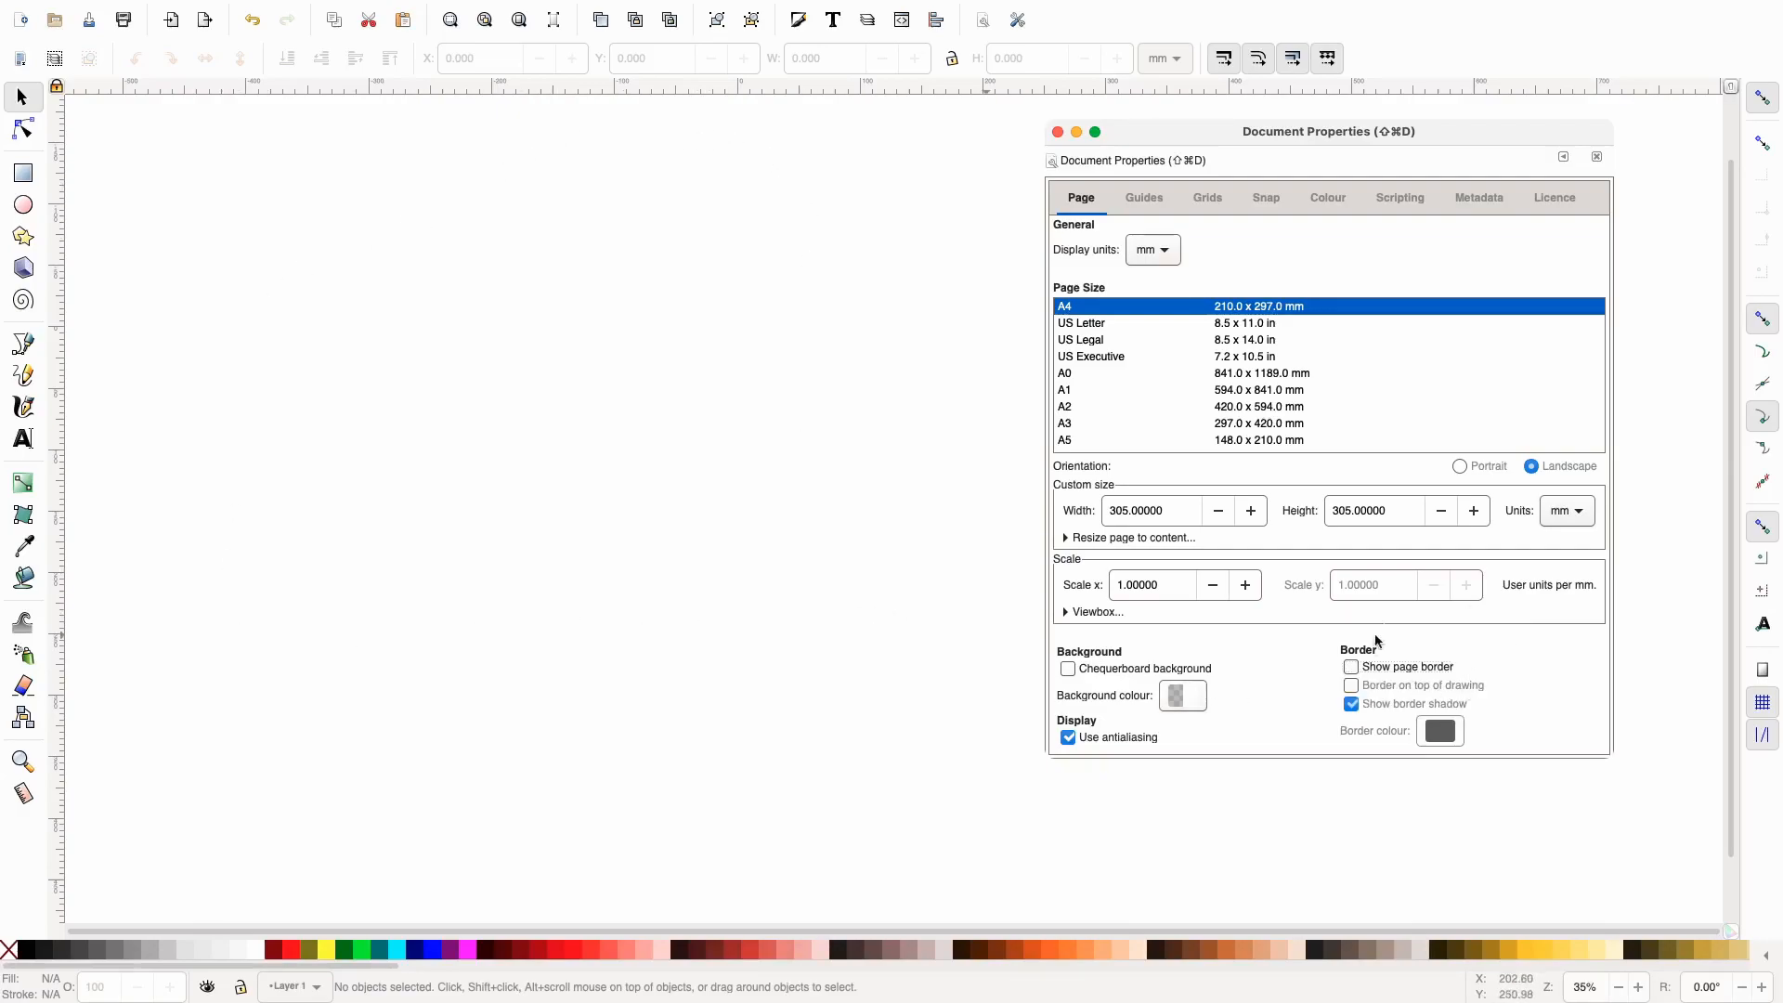
pyautogui.click(1351, 668)
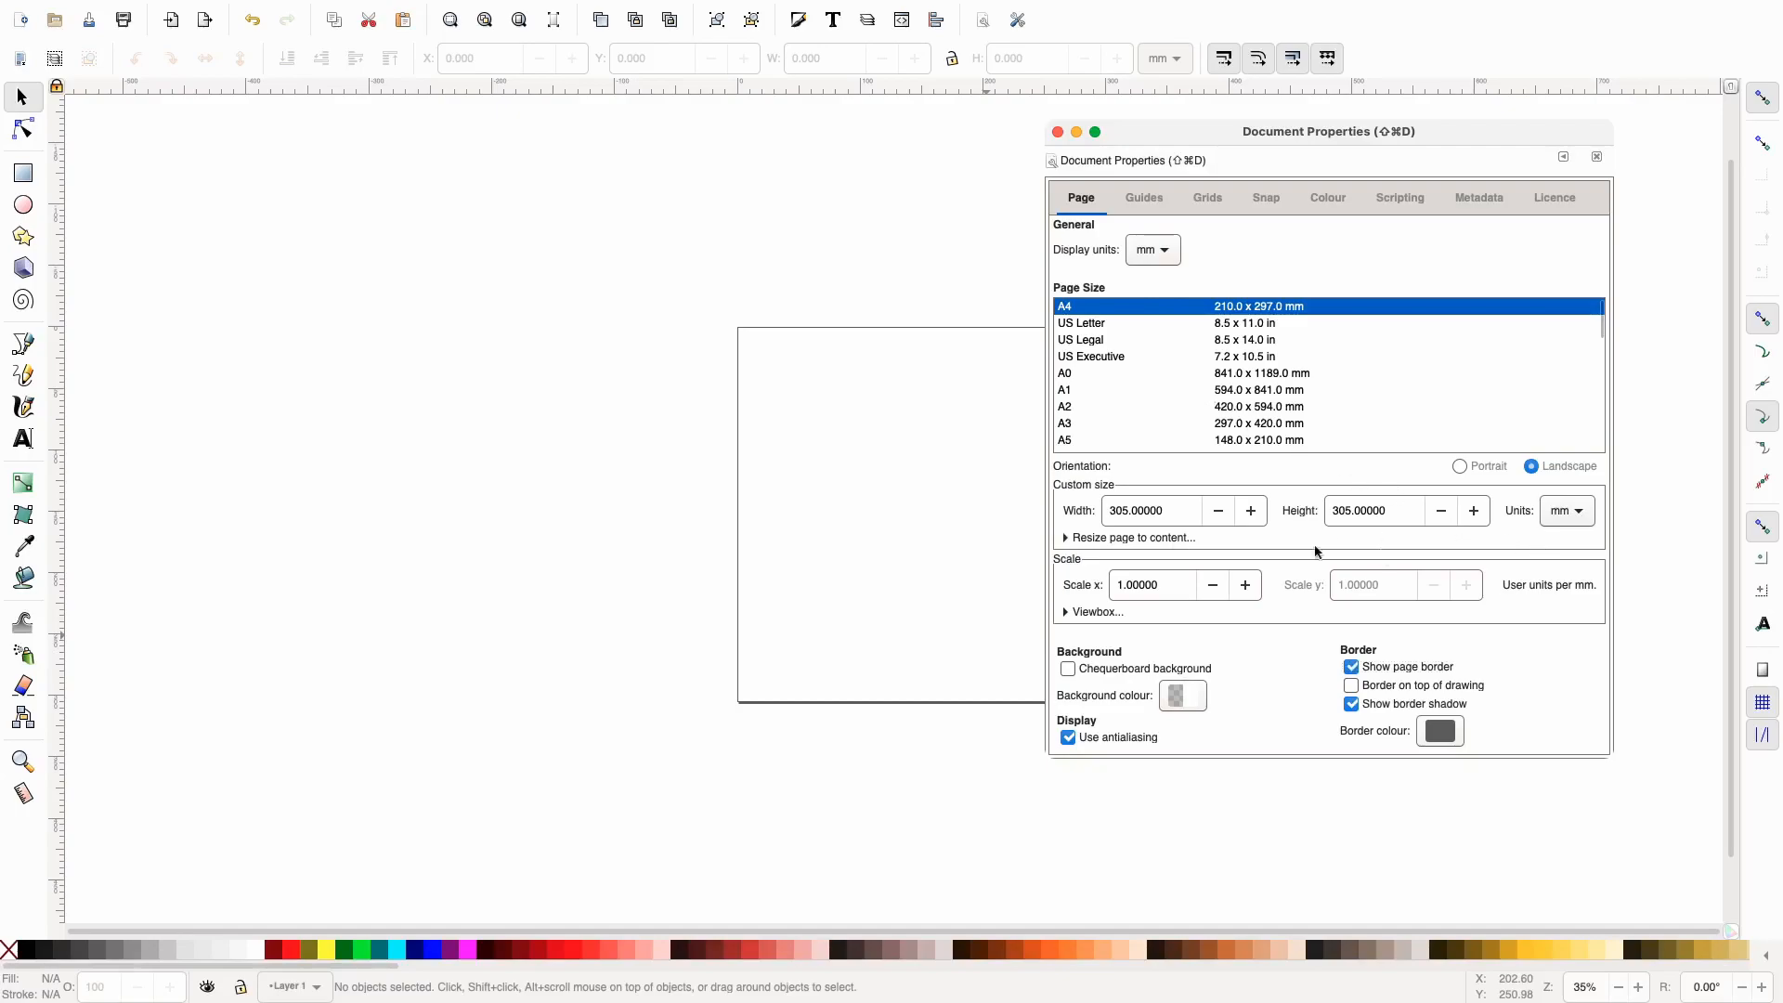
# Try the US Executive and A0 page presets, apply A4 in landscape, and close the document properties
pyautogui.click(1105, 358)
pyautogui.click(1091, 310)
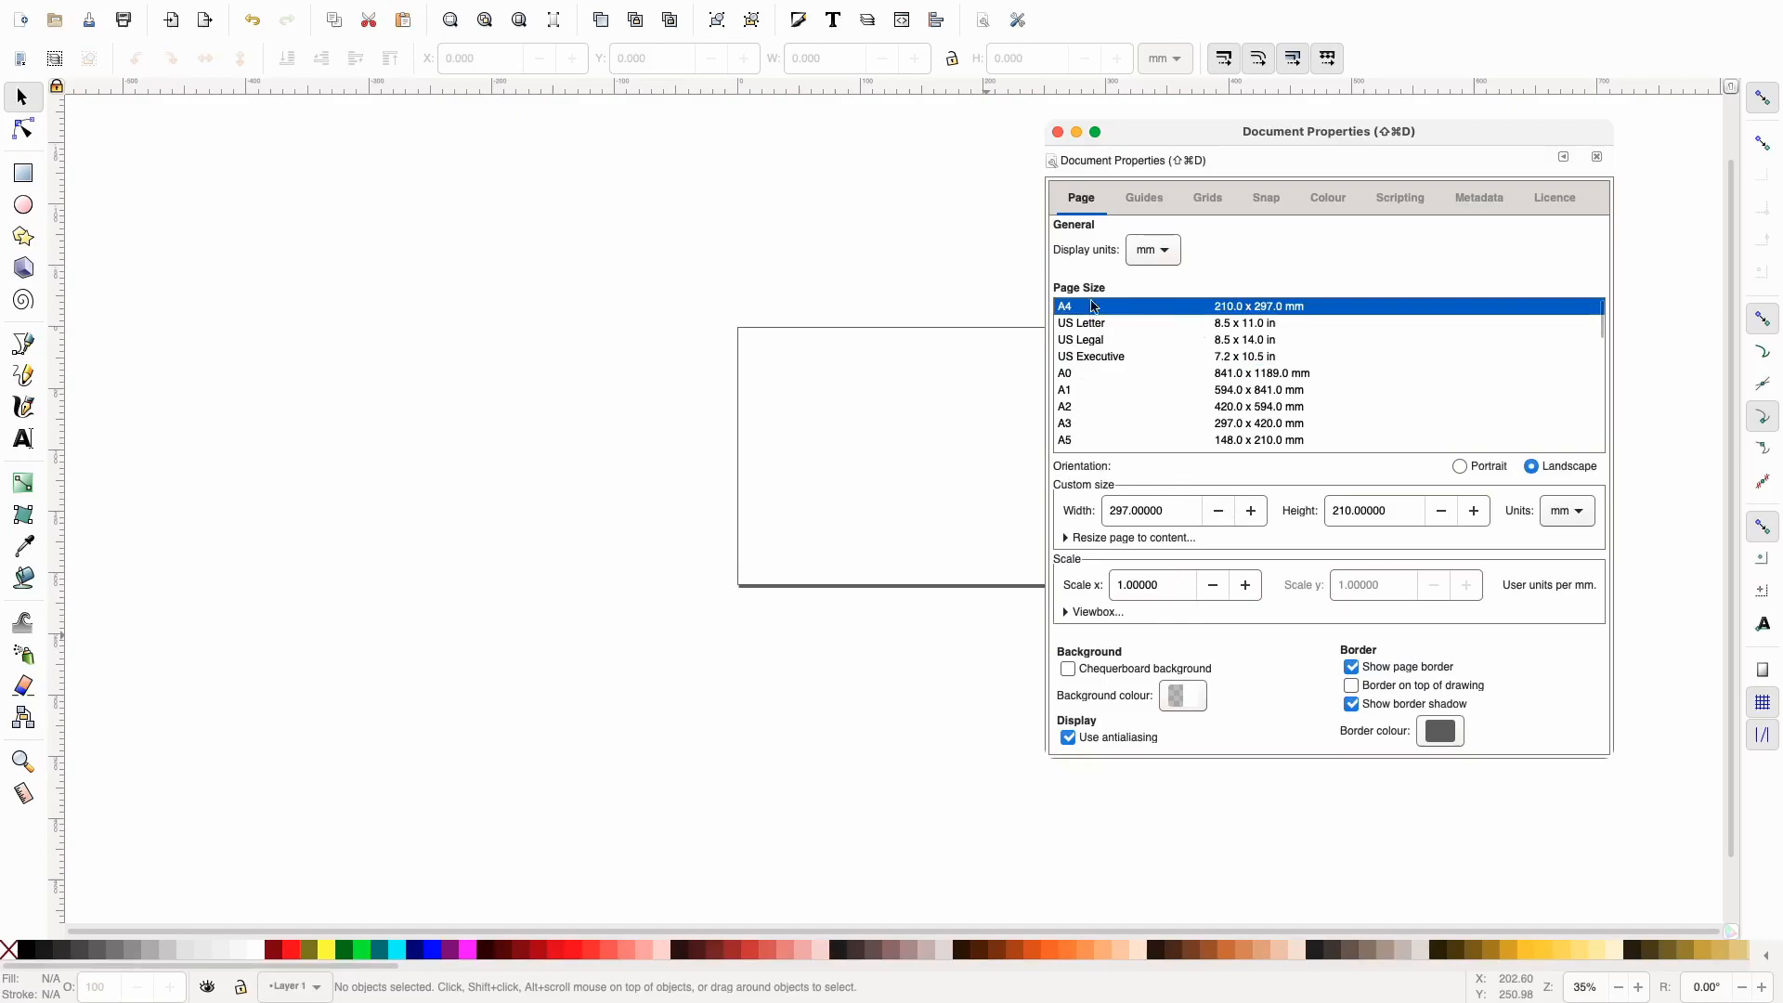
pyautogui.click(1094, 361)
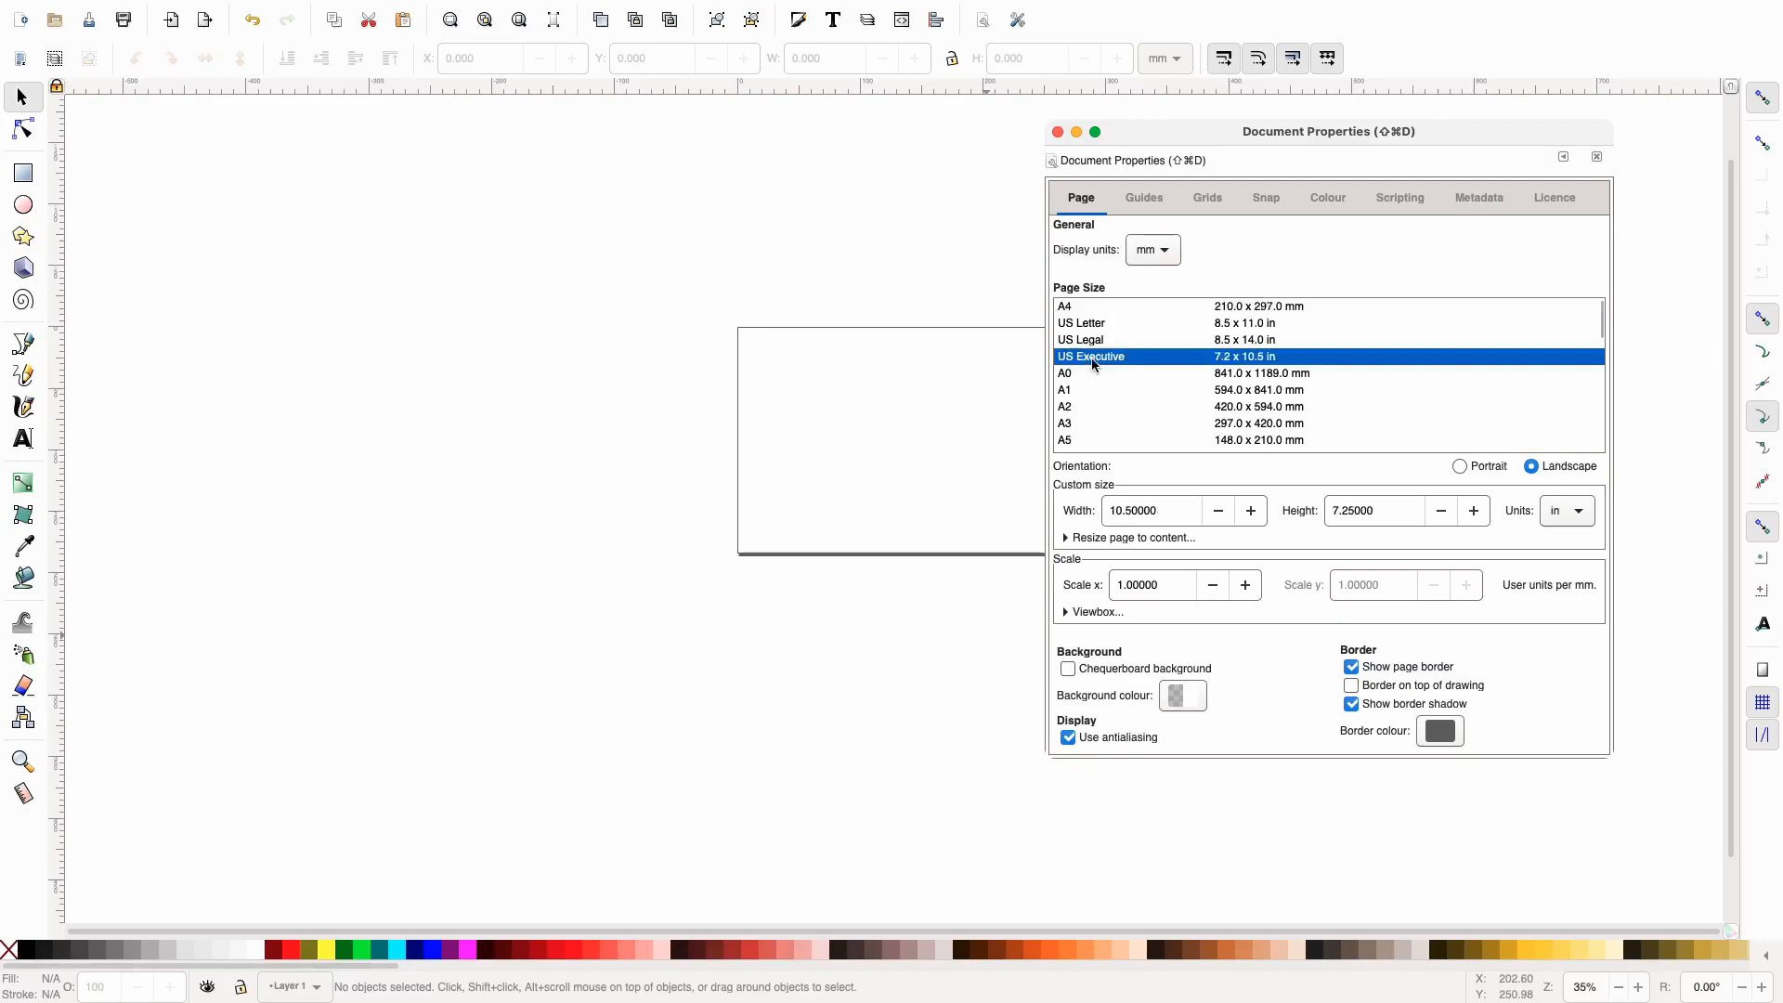
pyautogui.click(1077, 375)
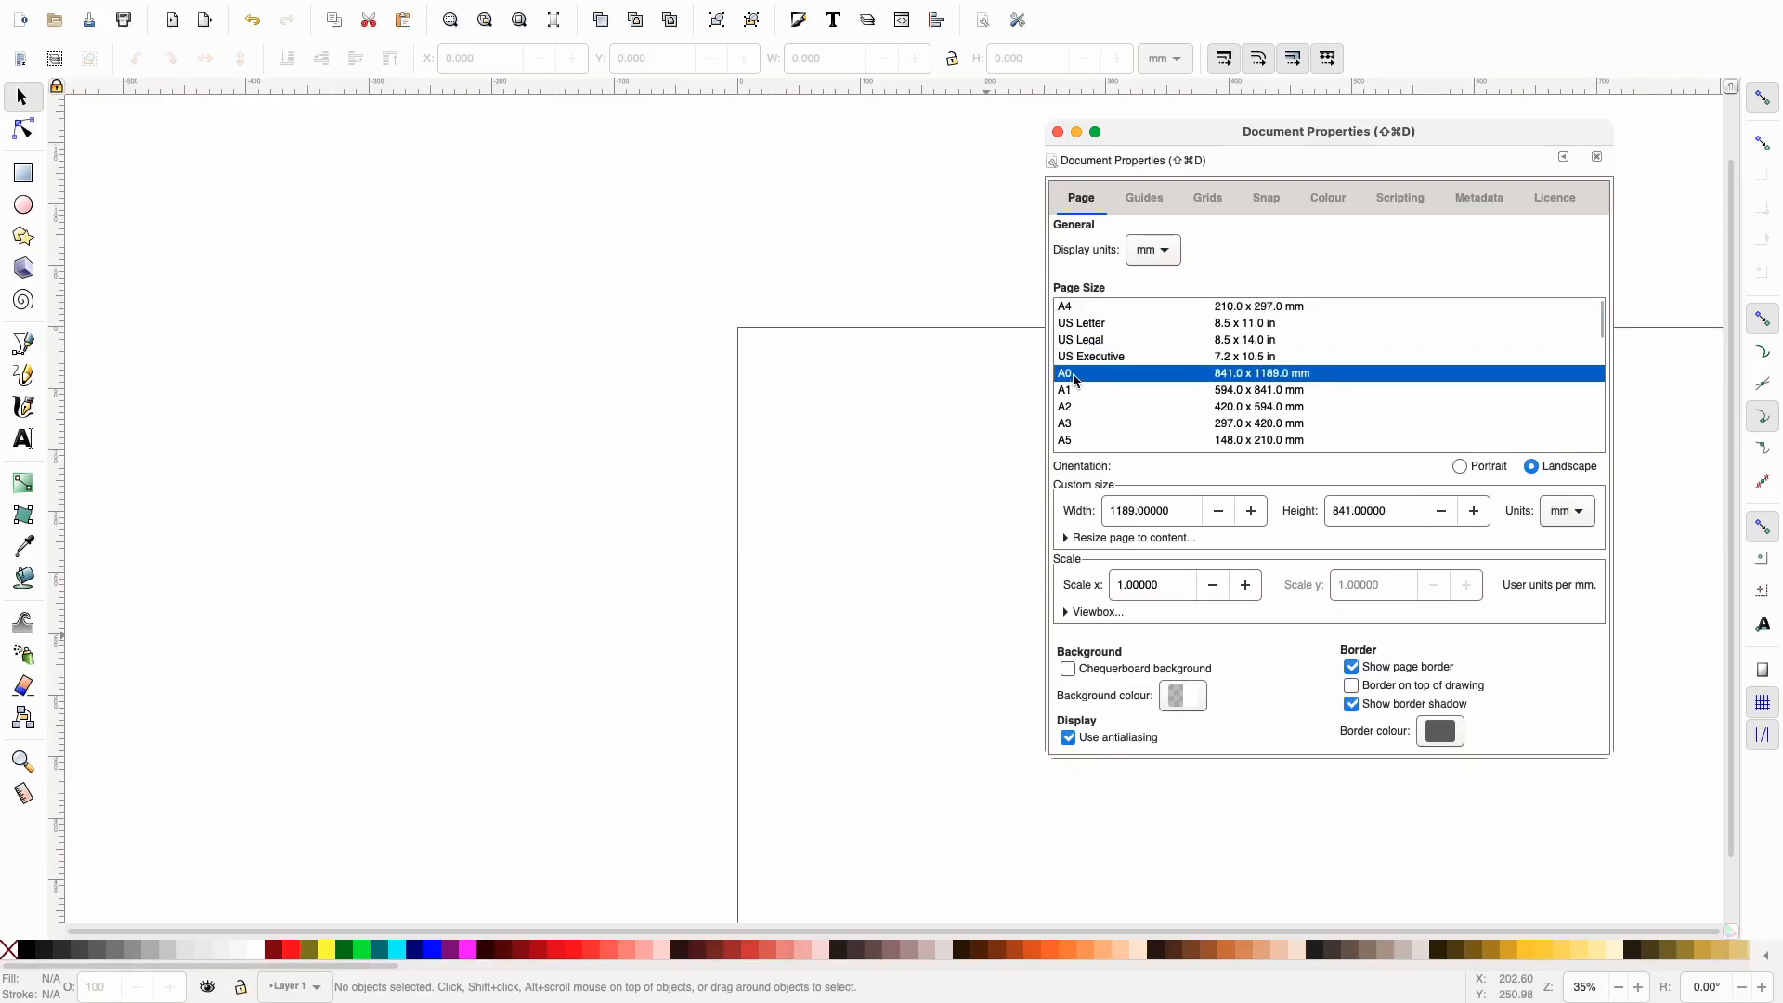
pyautogui.click(1115, 307)
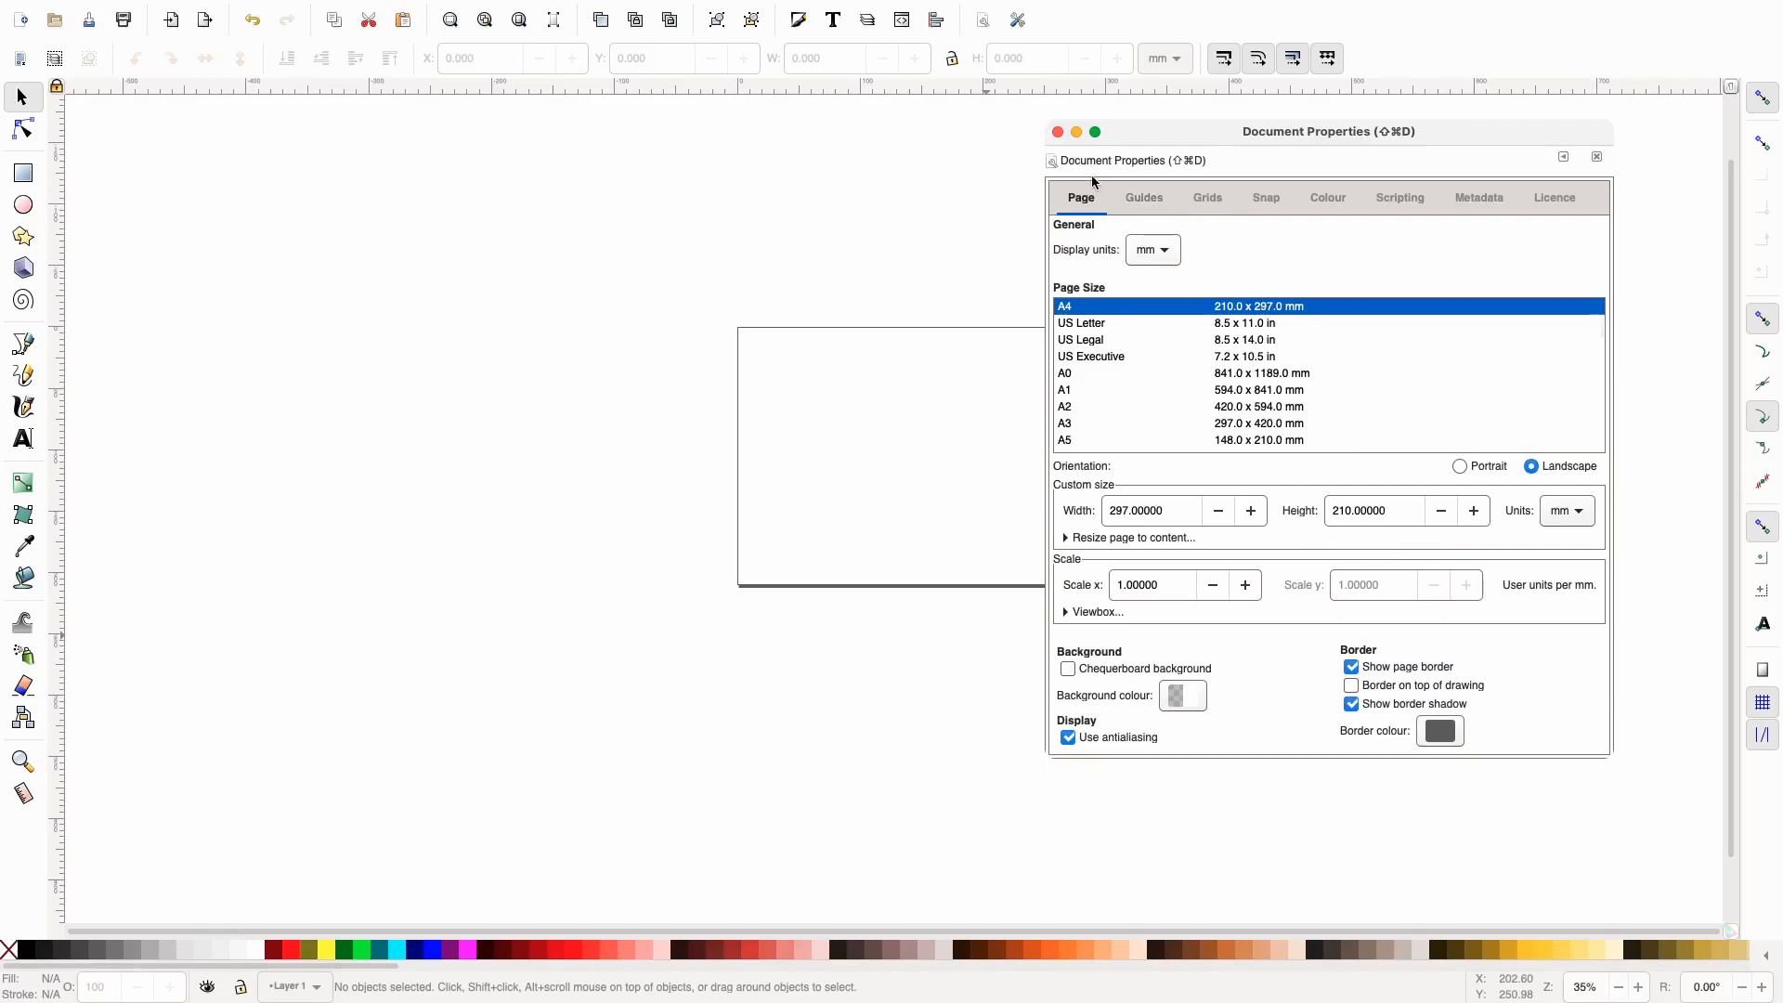
pyautogui.click(1059, 132)
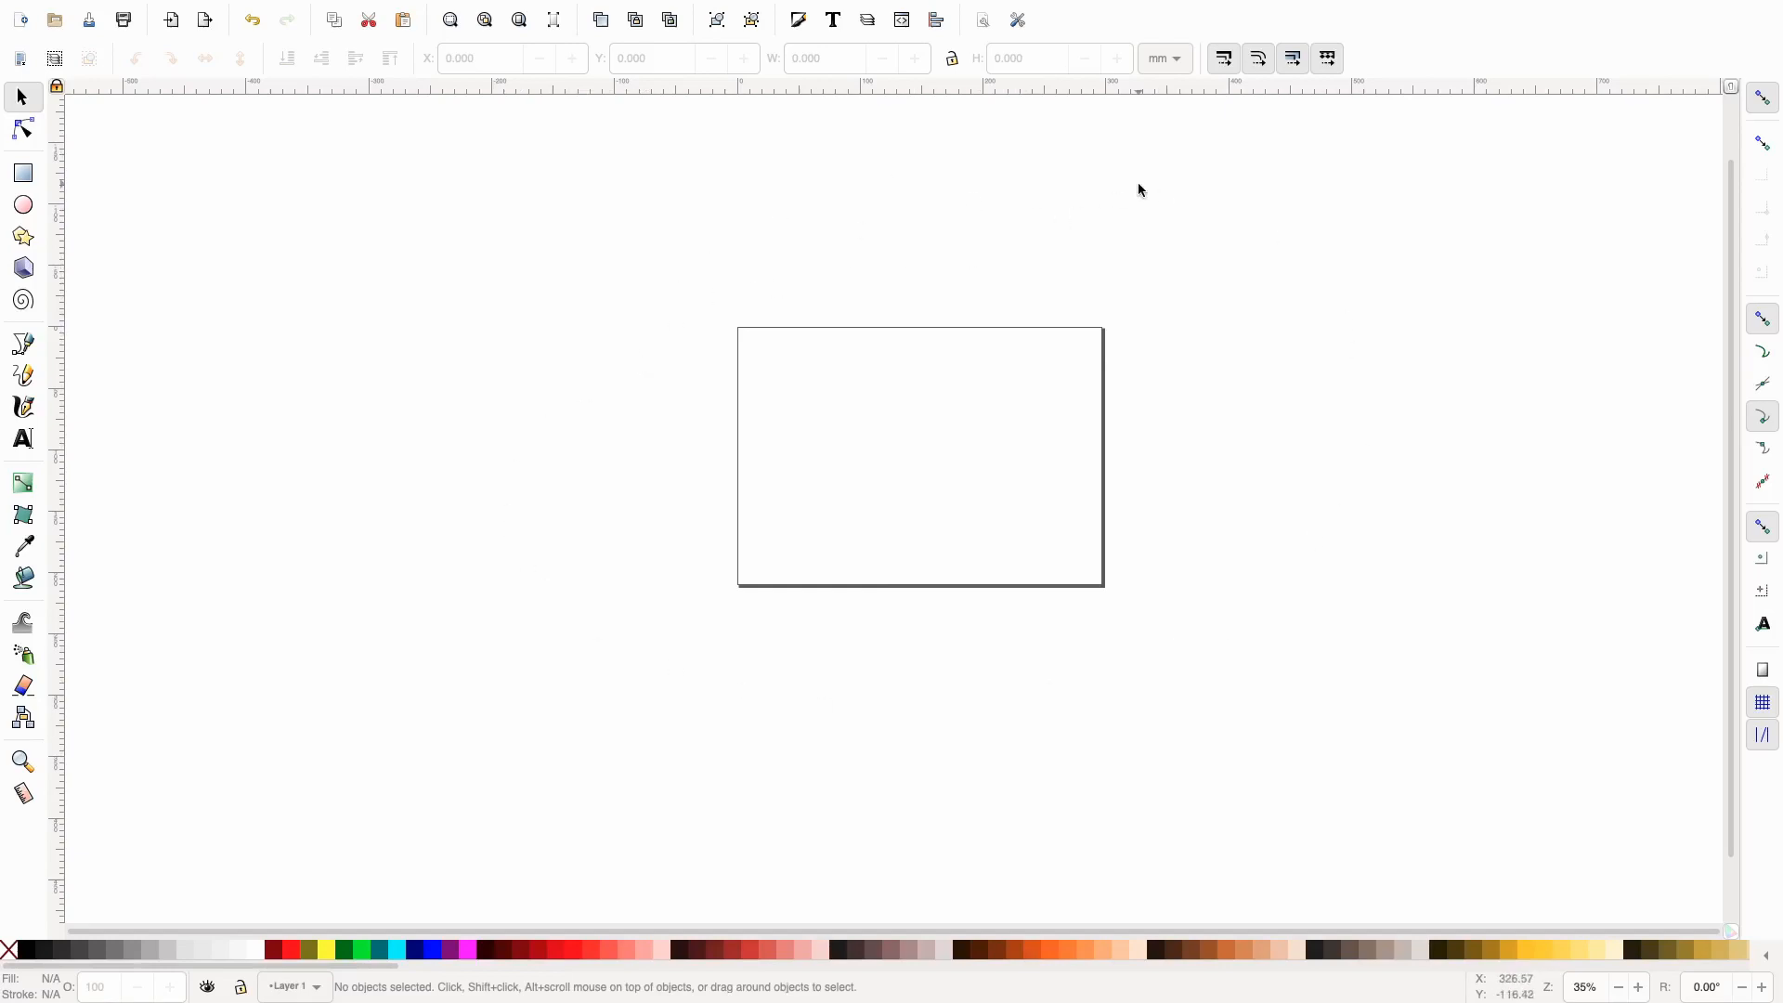
# Change the A4 page orientation to portrait in the document properties and close them
pyautogui.click(984, 20)
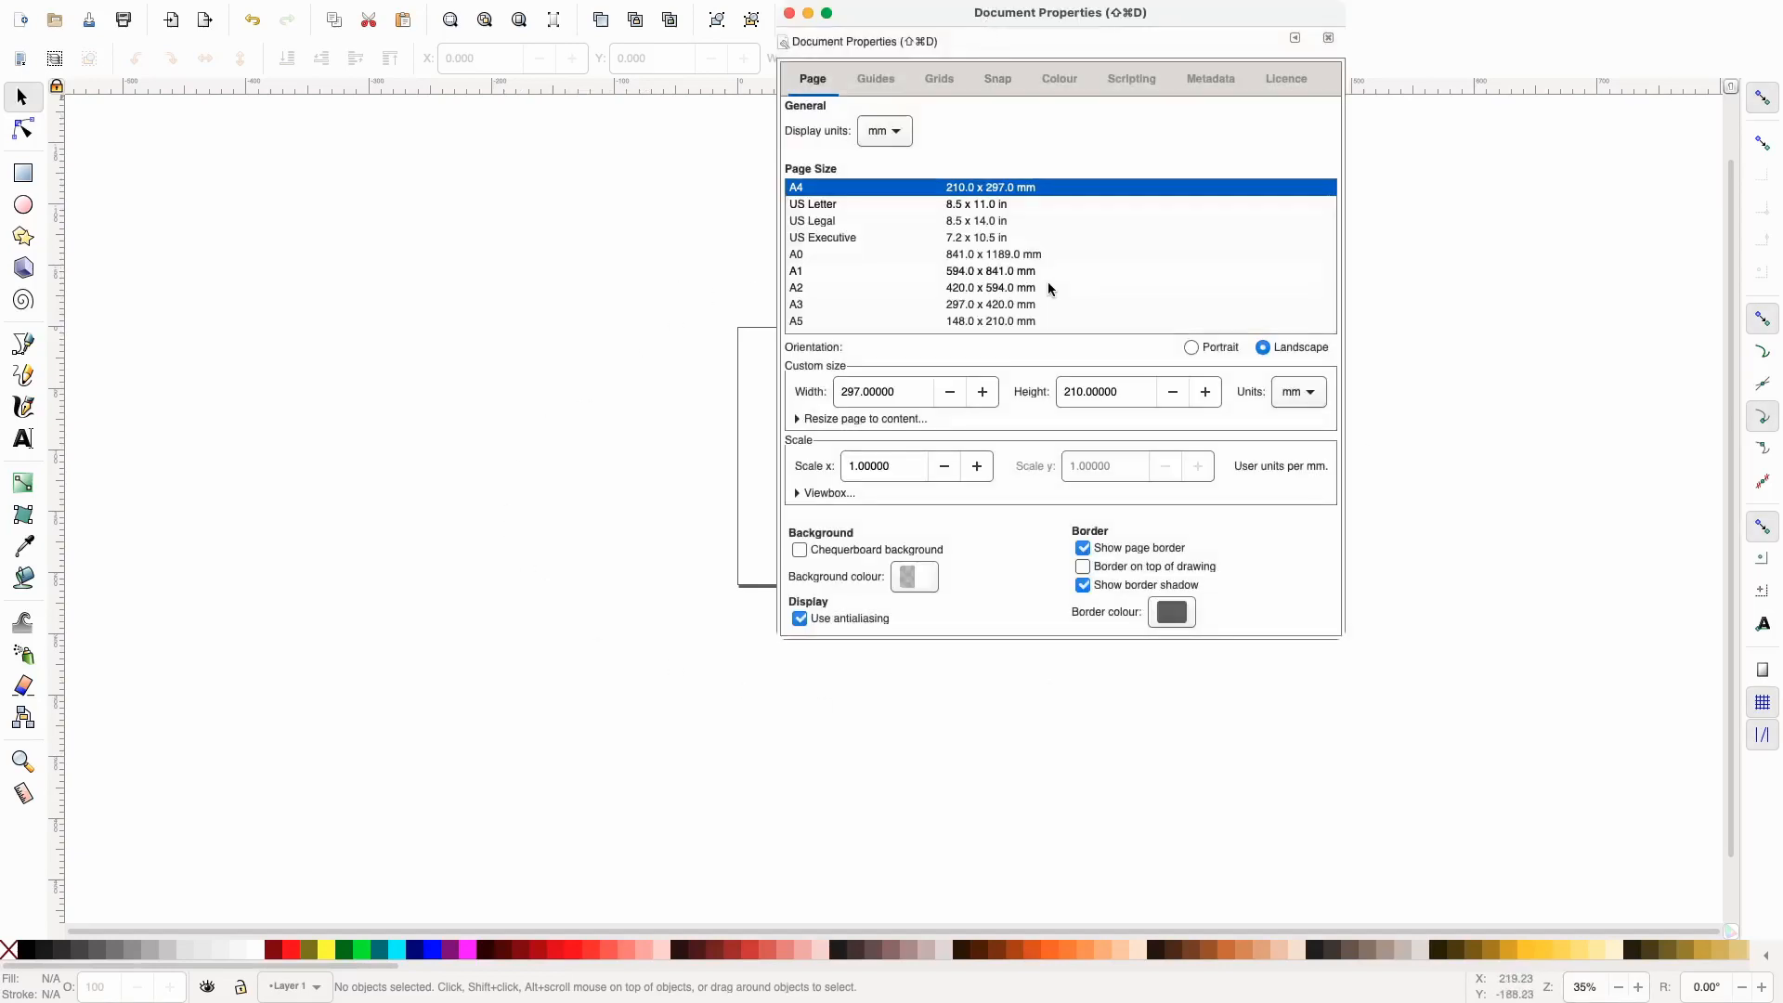
pyautogui.click(1192, 348)
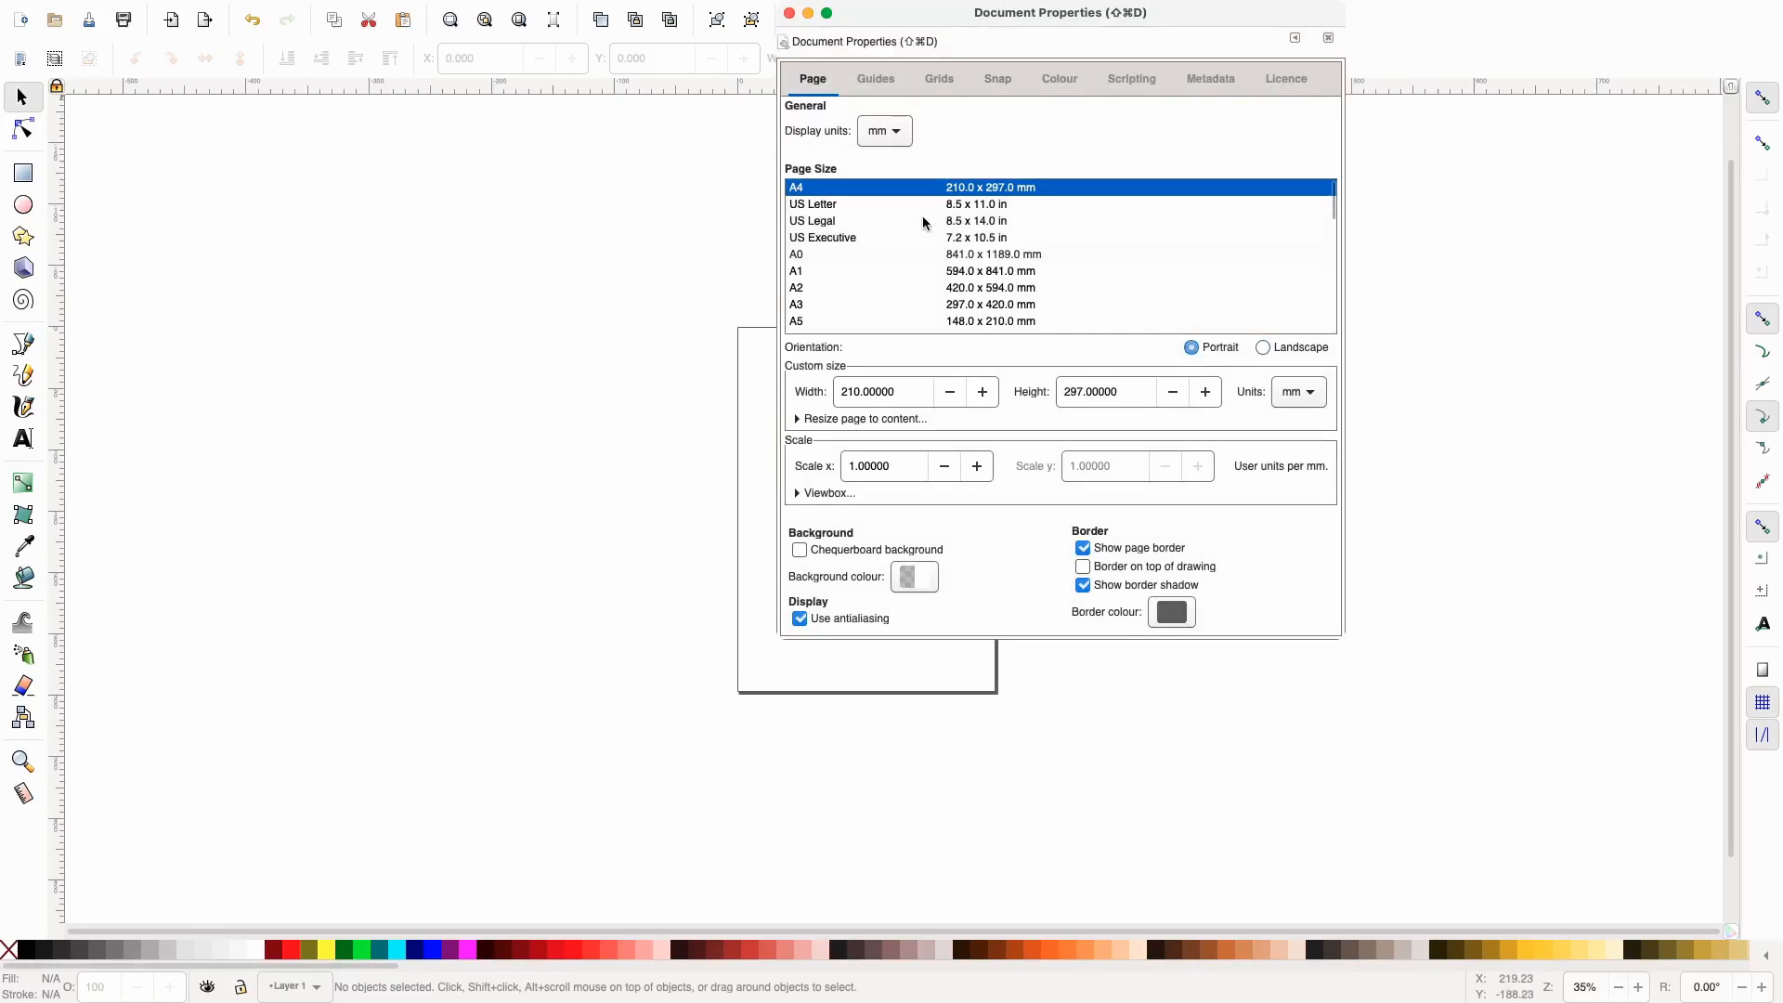
pyautogui.click(788, 13)
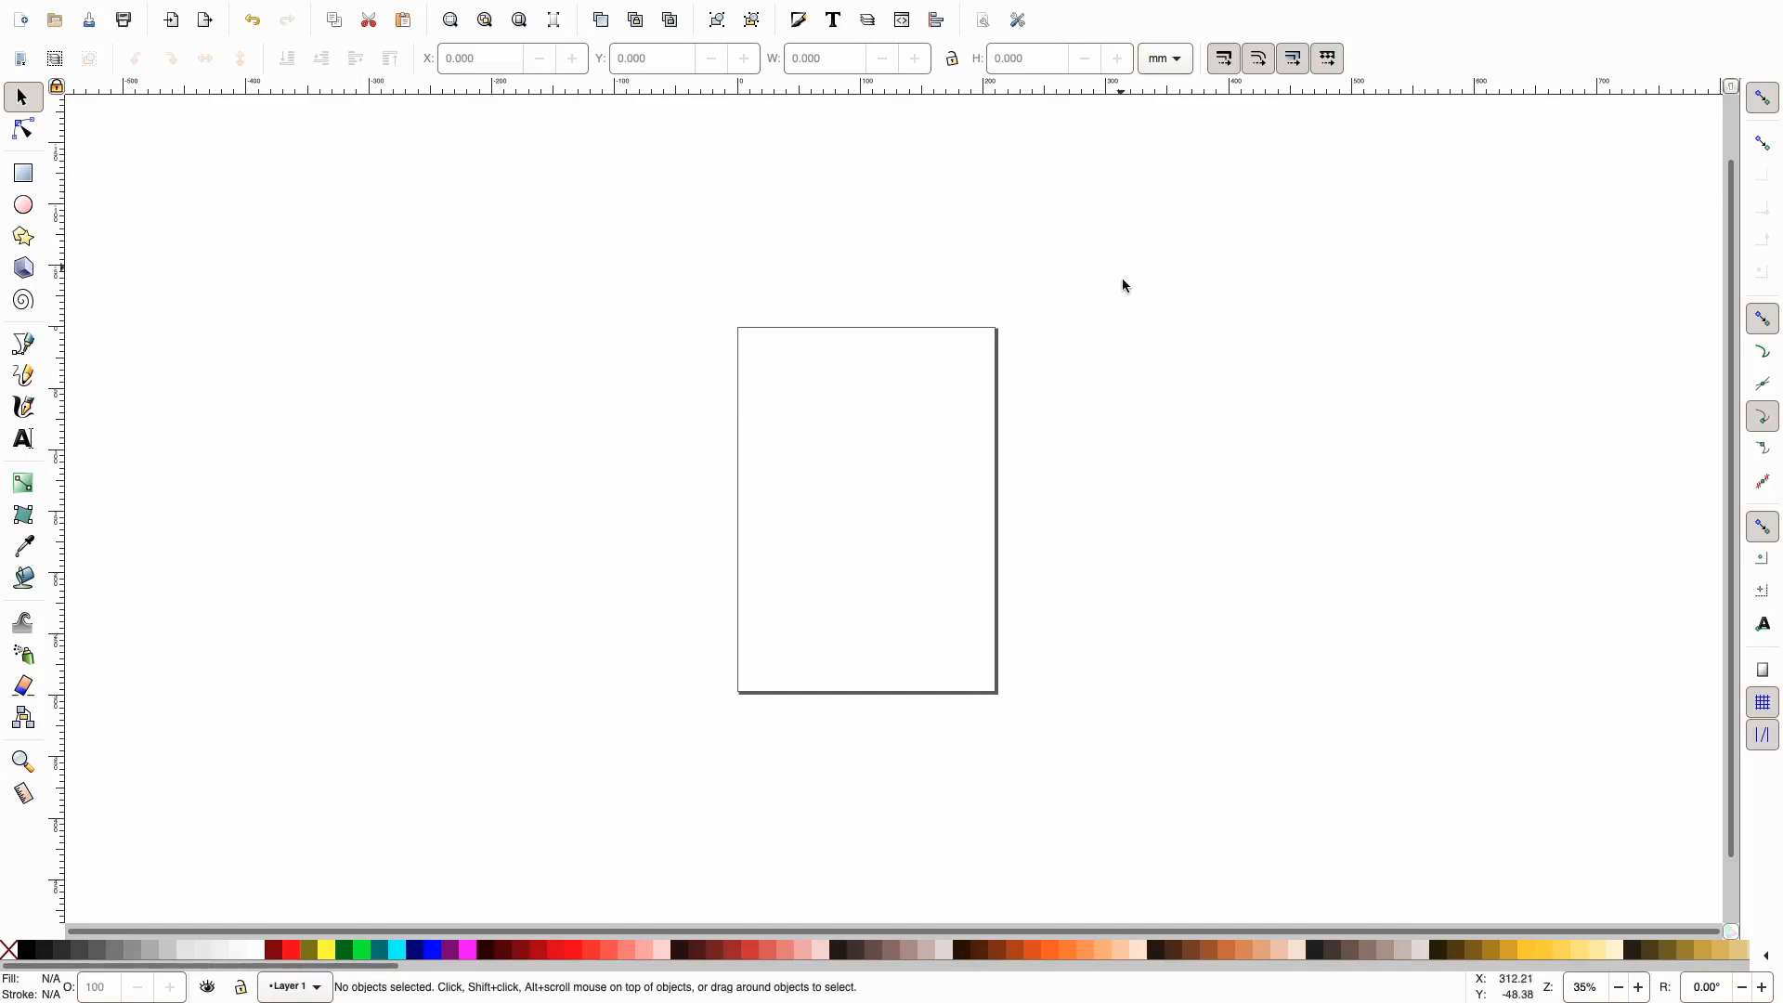
# Draw a square-cornered rectangle in the page's upper half and shrink it from its upper-left corner to about 83 by 67 mm
pyautogui.moveTo(1591, 956)
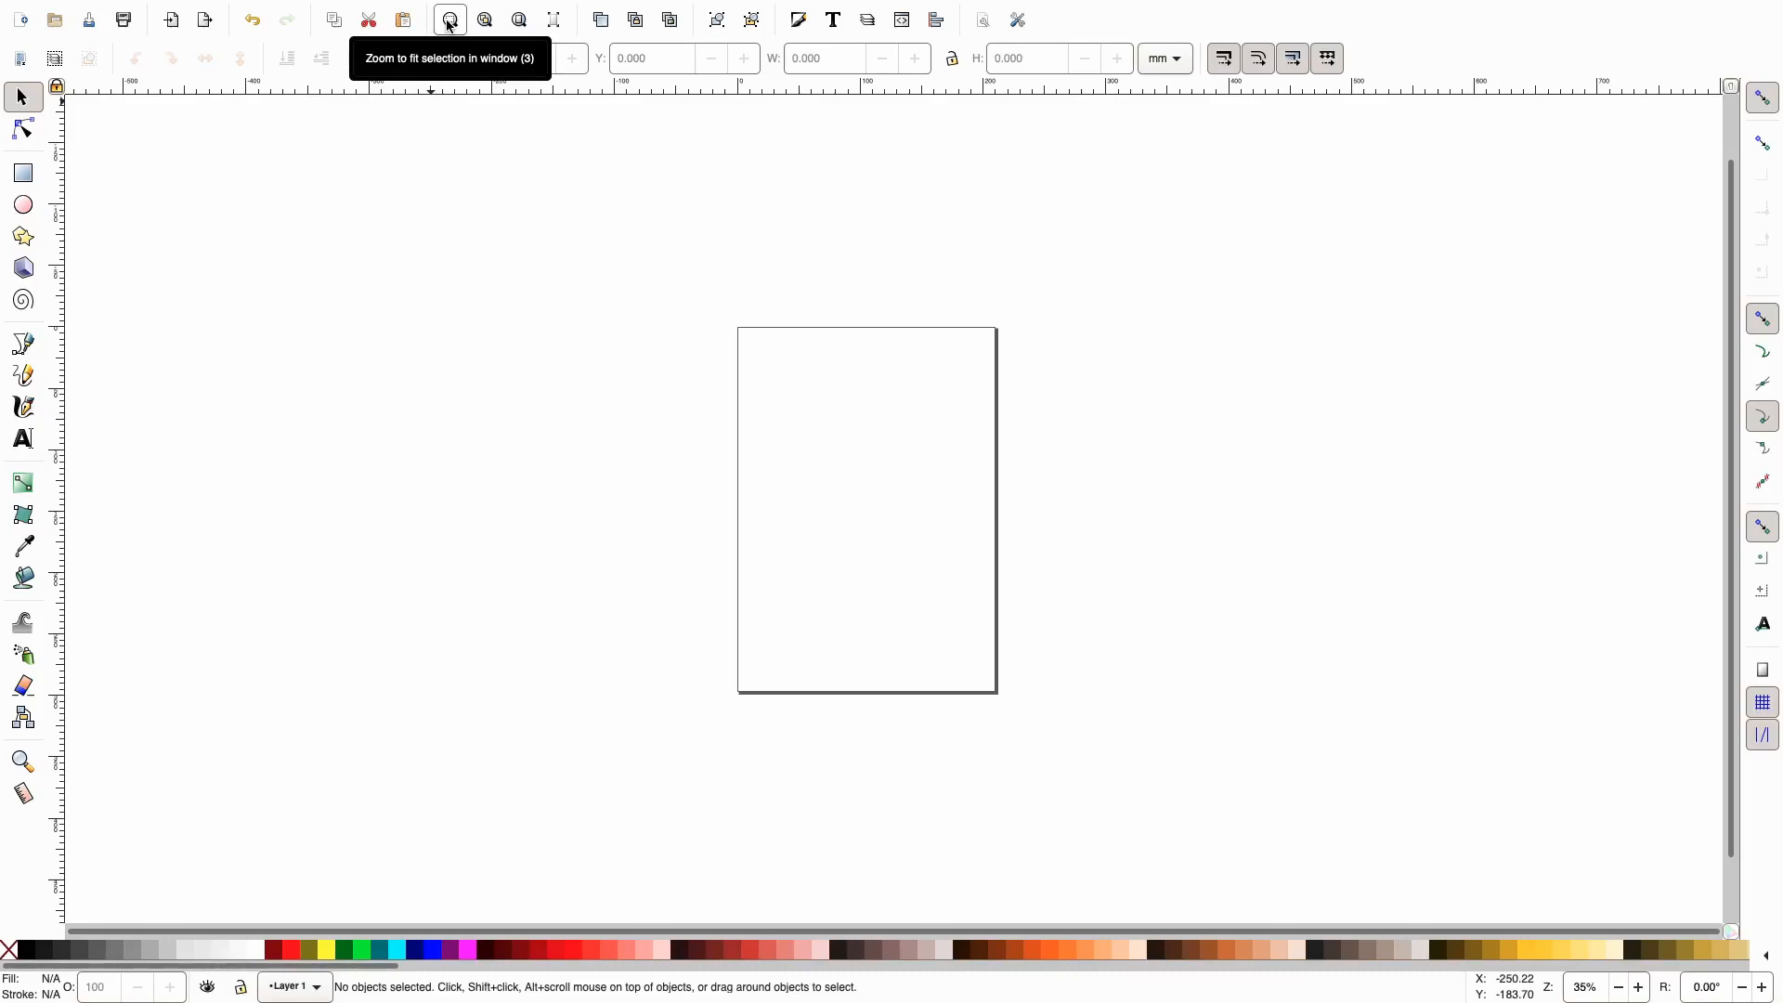
pyautogui.click(525, 25)
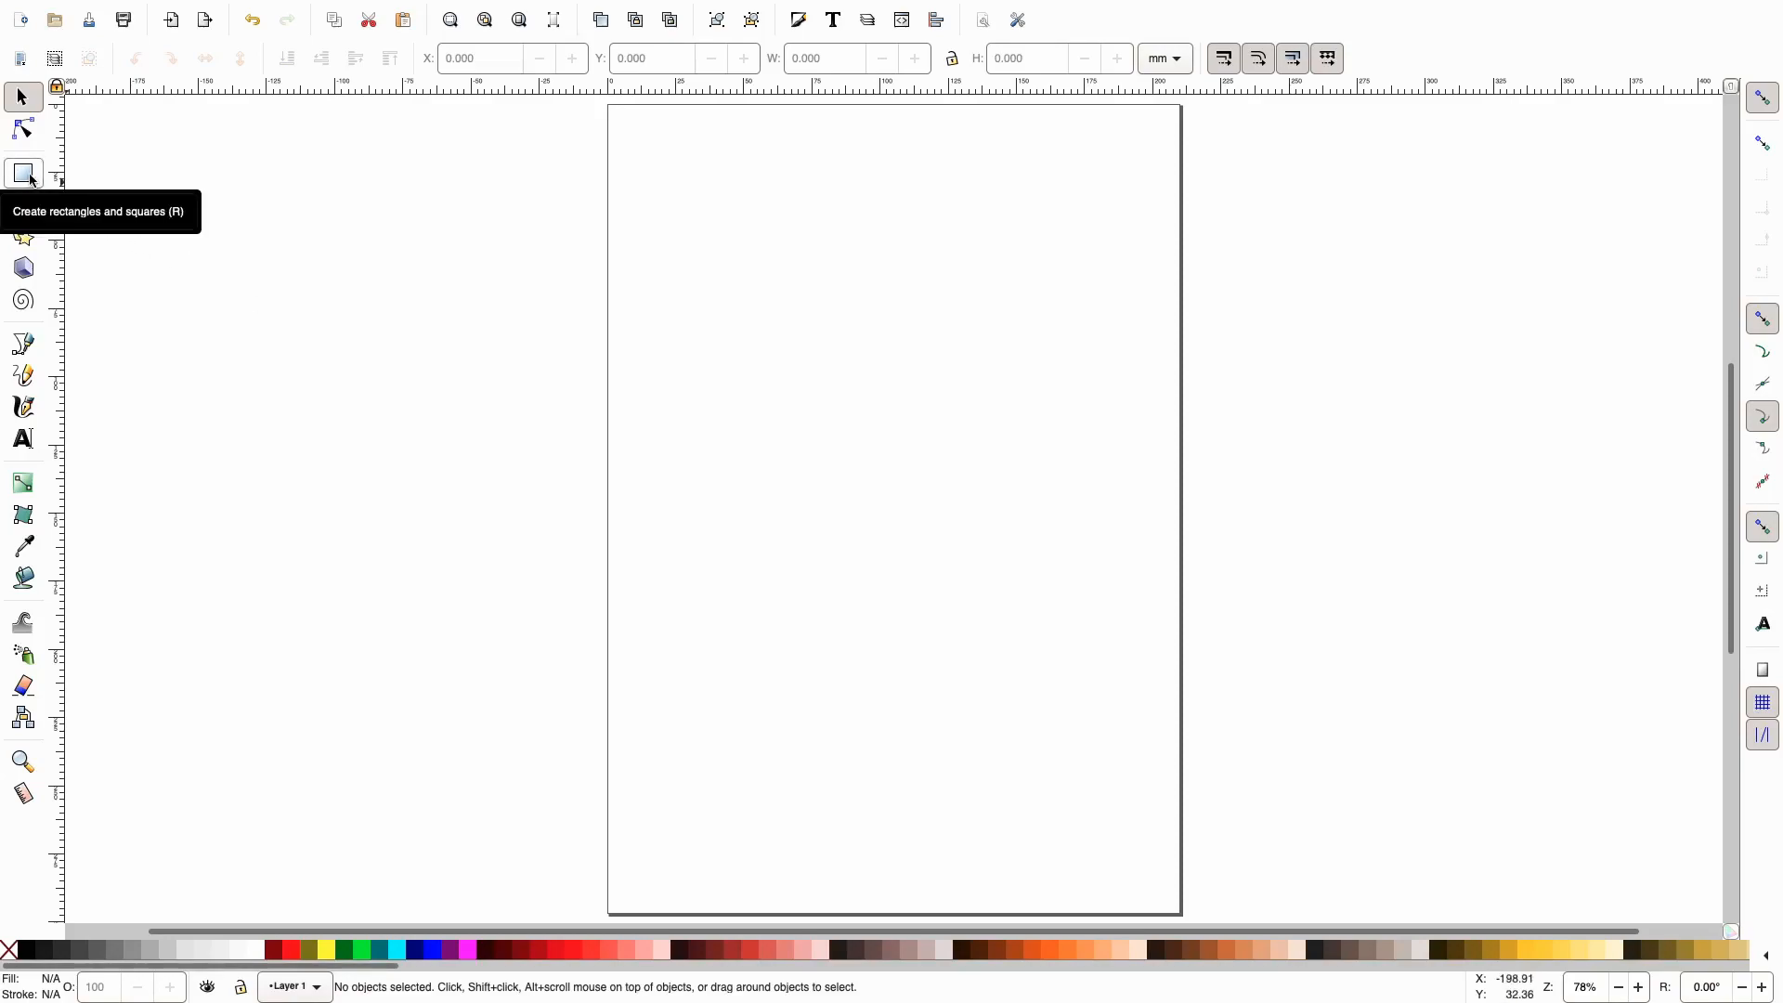
pyautogui.click(25, 176)
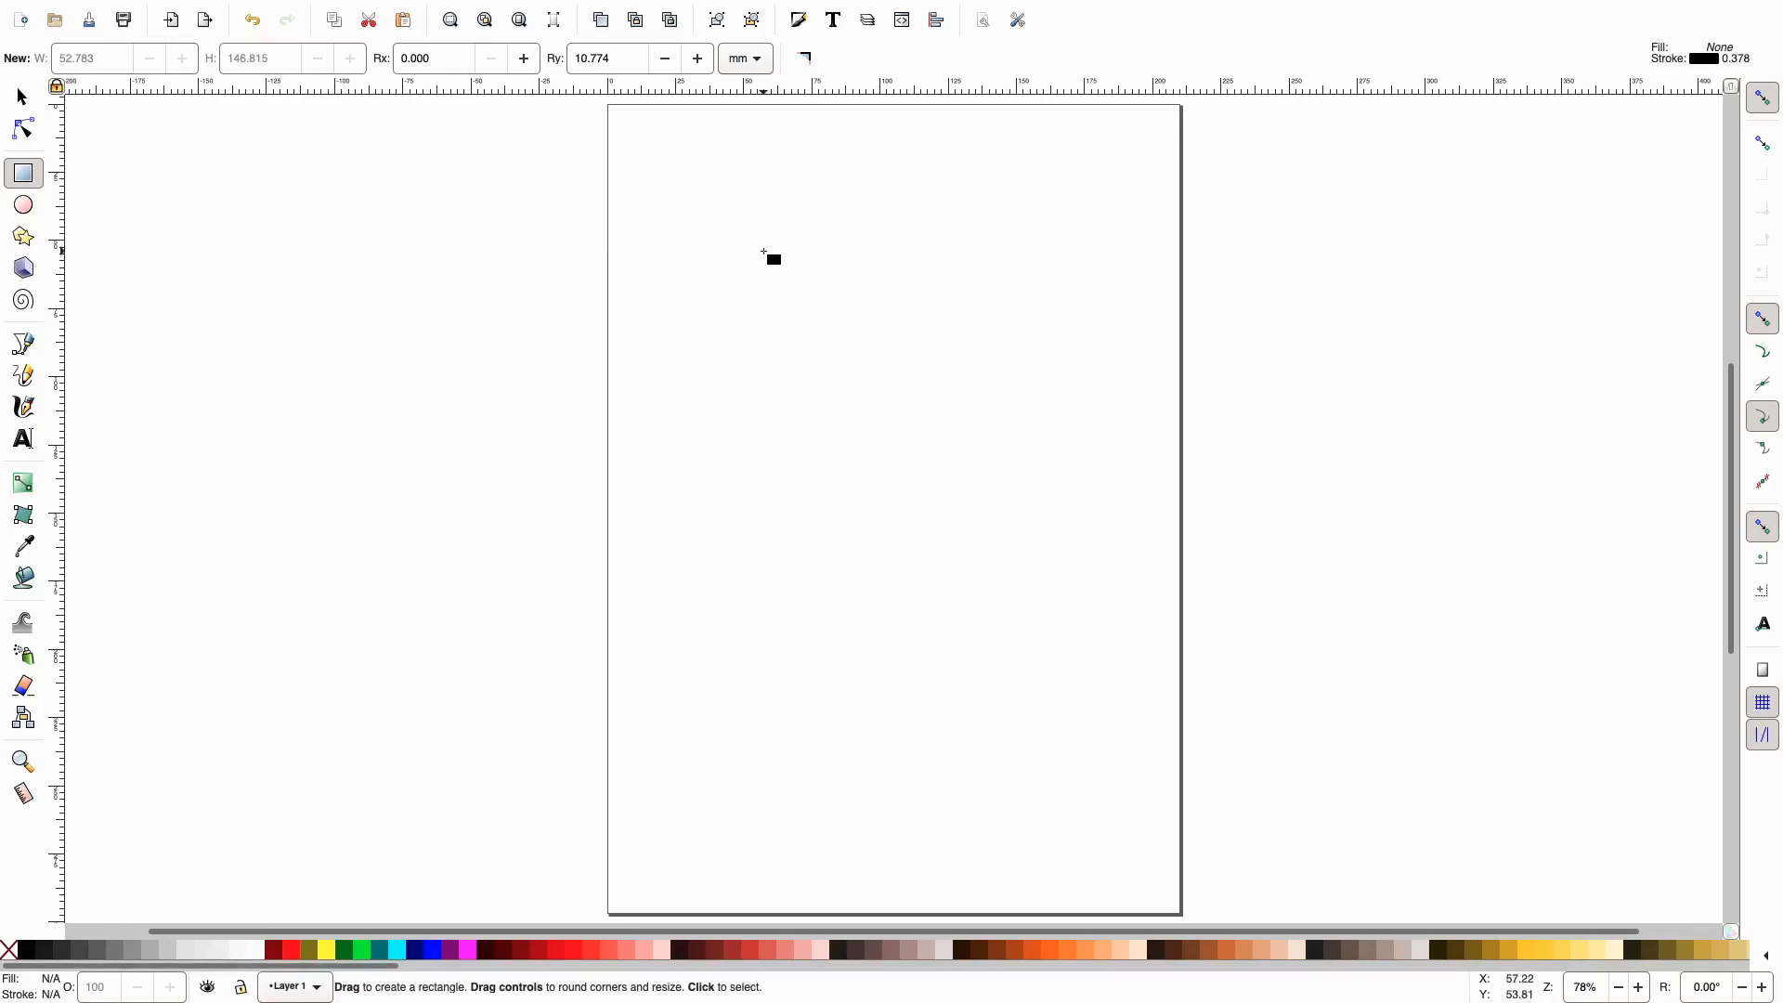
pyautogui.moveTo(711, 215); pyautogui.dragTo(949, 428)
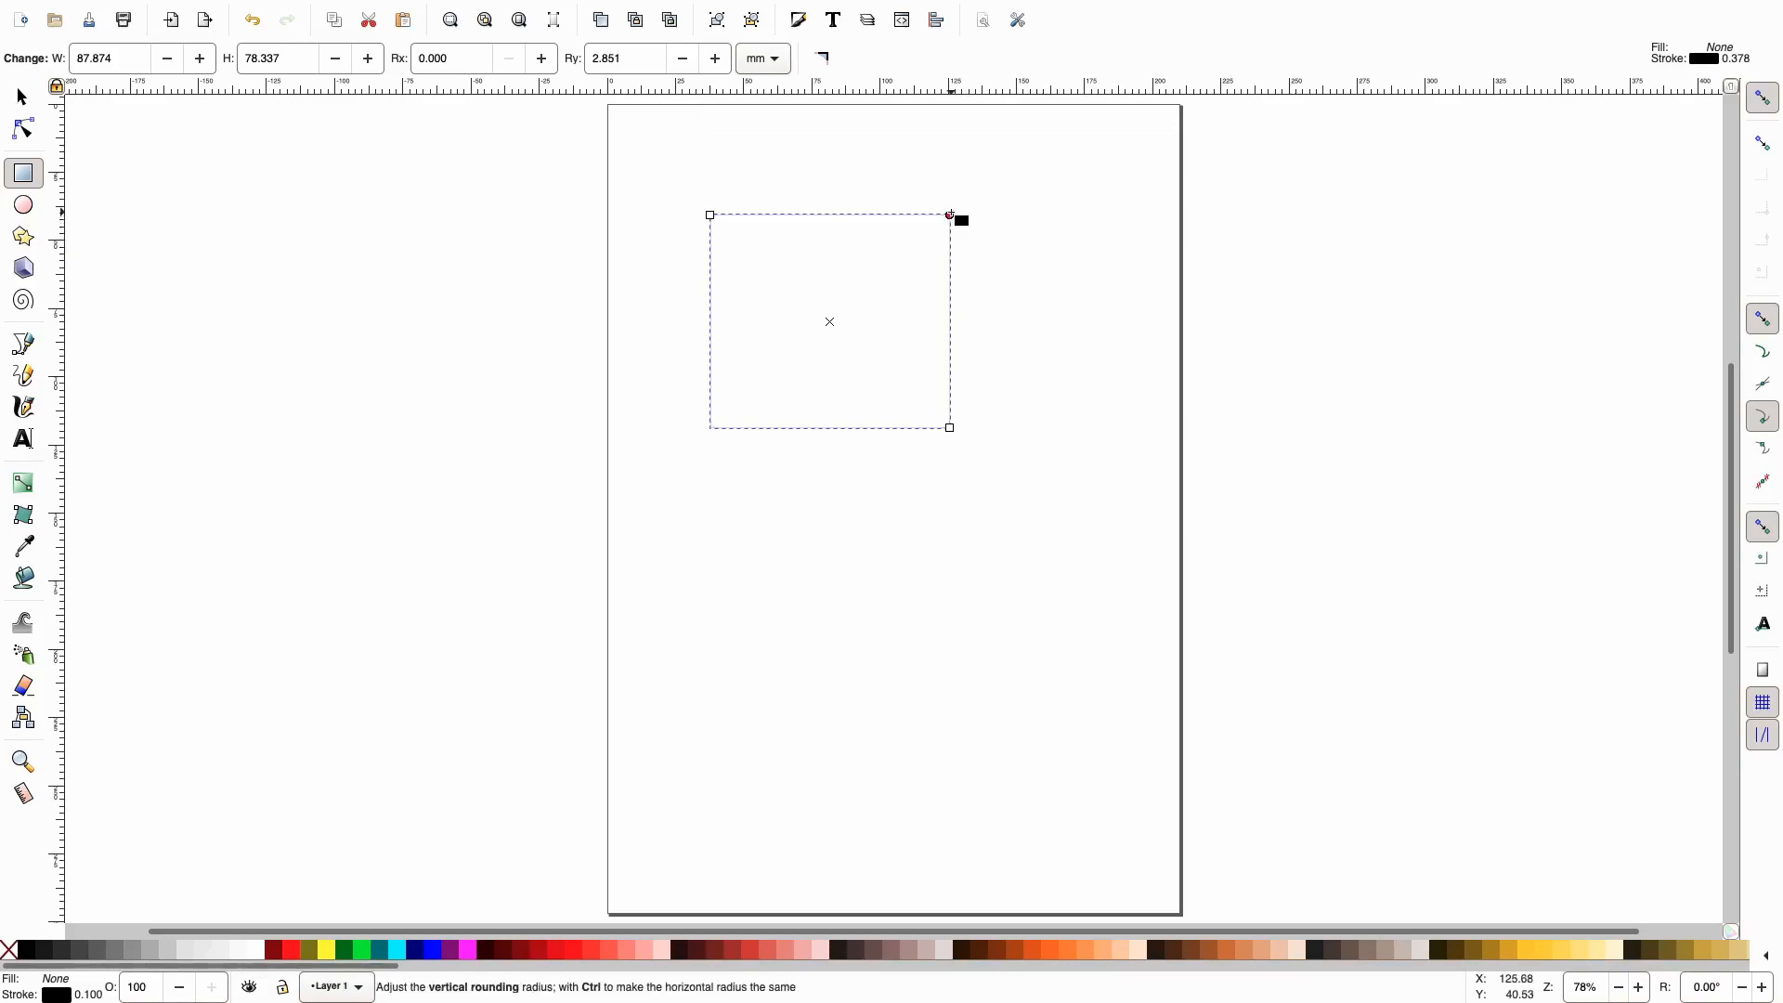
pyautogui.moveTo(951, 214); pyautogui.dragTo(951, 211)
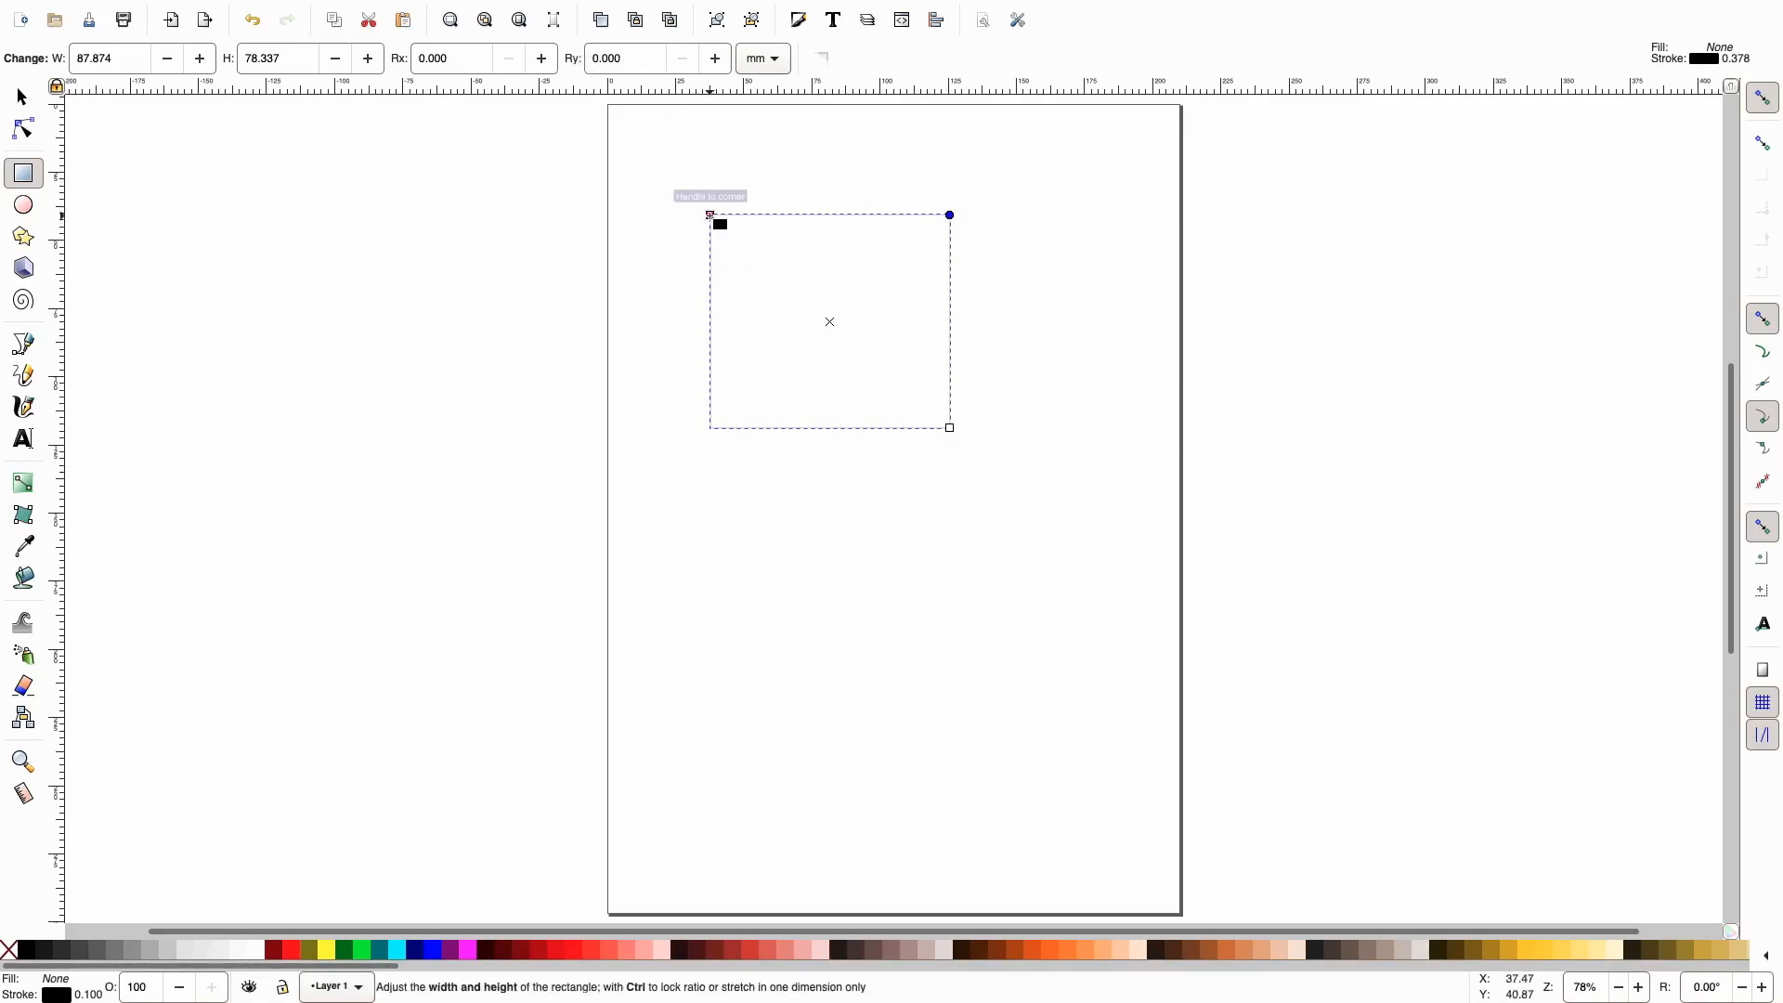
pyautogui.moveTo(711, 215)
pyautogui.mouseDown()
pyautogui.moveTo(681, 203)
pyautogui.moveTo(655, 293)
pyautogui.moveTo(749, 295)
pyautogui.moveTo(852, 164)
pyautogui.moveTo(806, 158)
pyautogui.moveTo(730, 292)
pyautogui.moveTo(723, 247)
pyautogui.mouseUp()
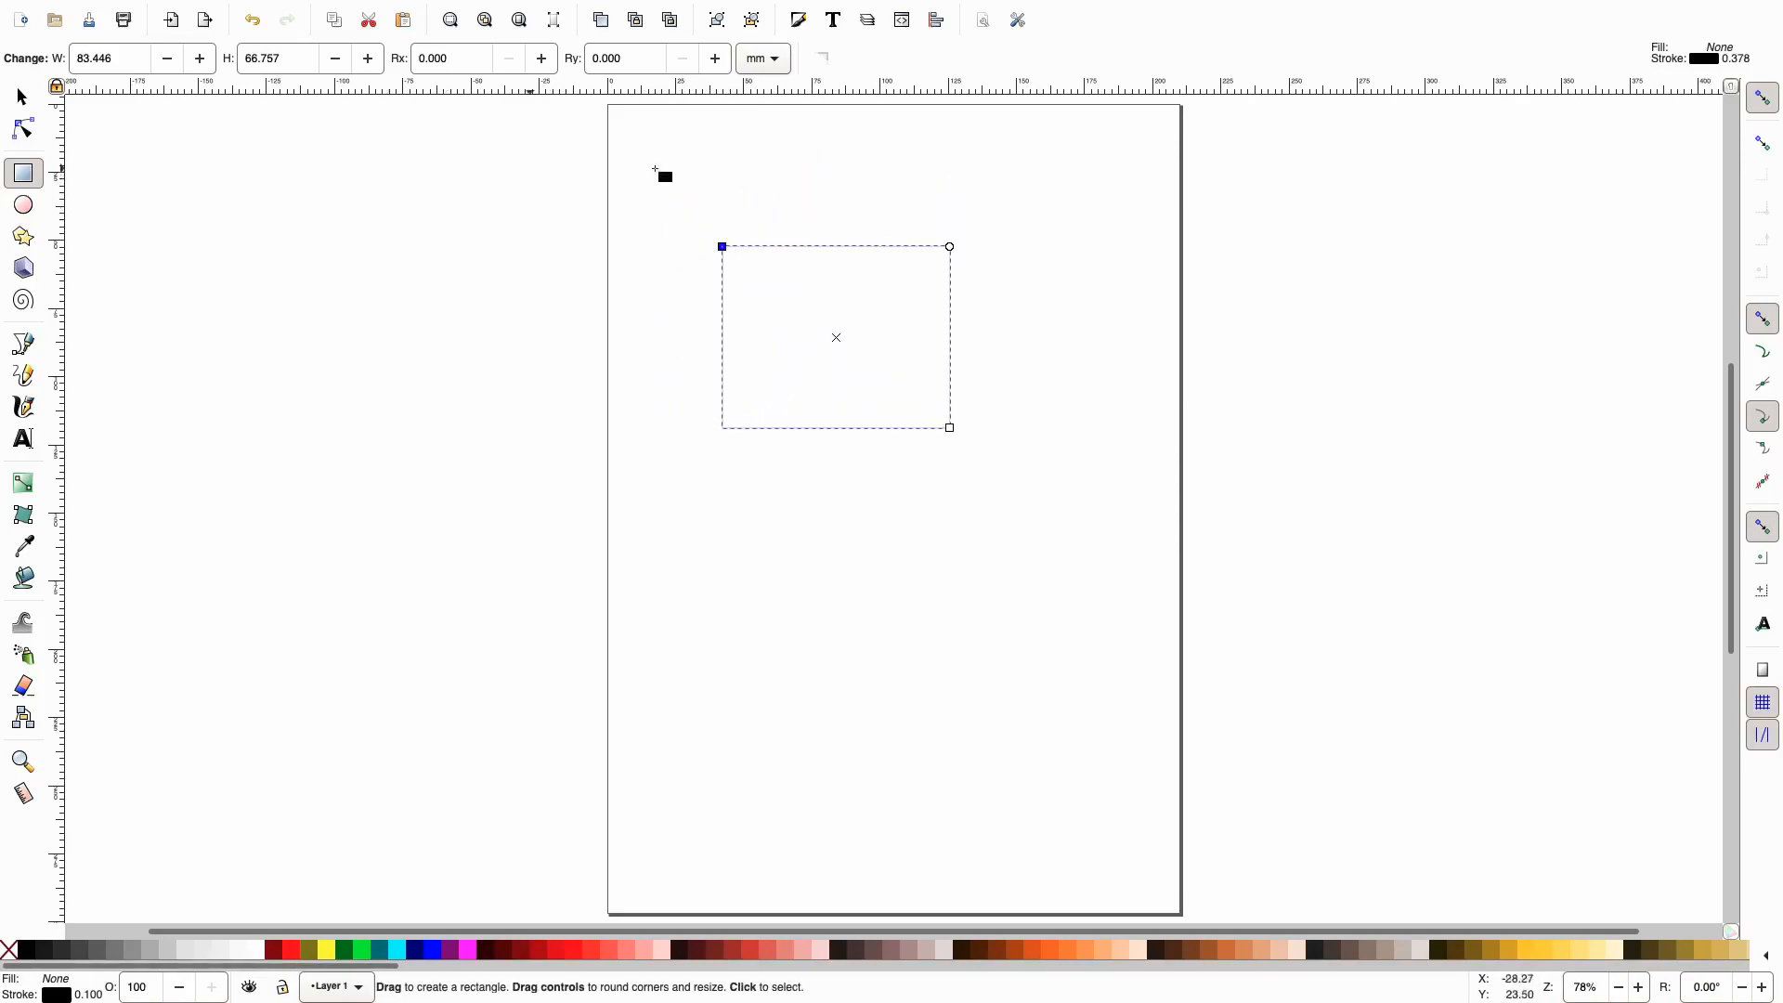
# Stretch the rectangle with the Selector tool to about 103 by 68 mm and lock its width-to-height ratio
pyautogui.click(22, 96)
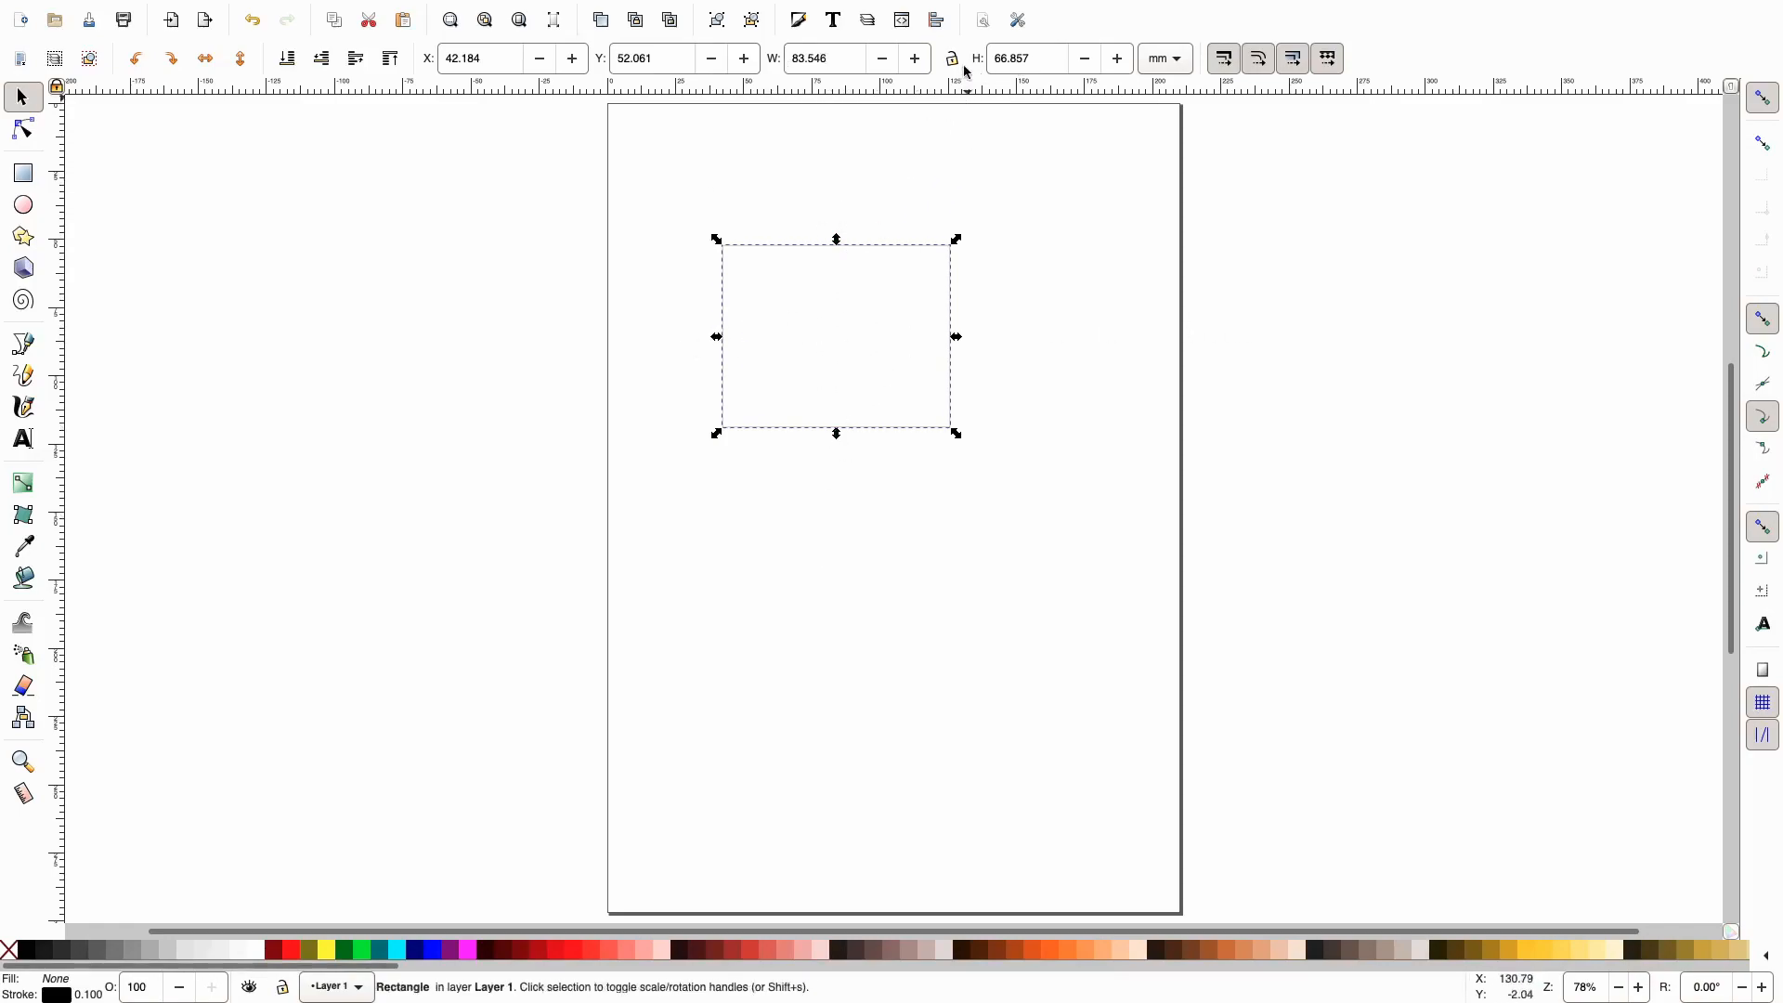
pyautogui.moveTo(957, 434); pyautogui.dragTo(1007, 433)
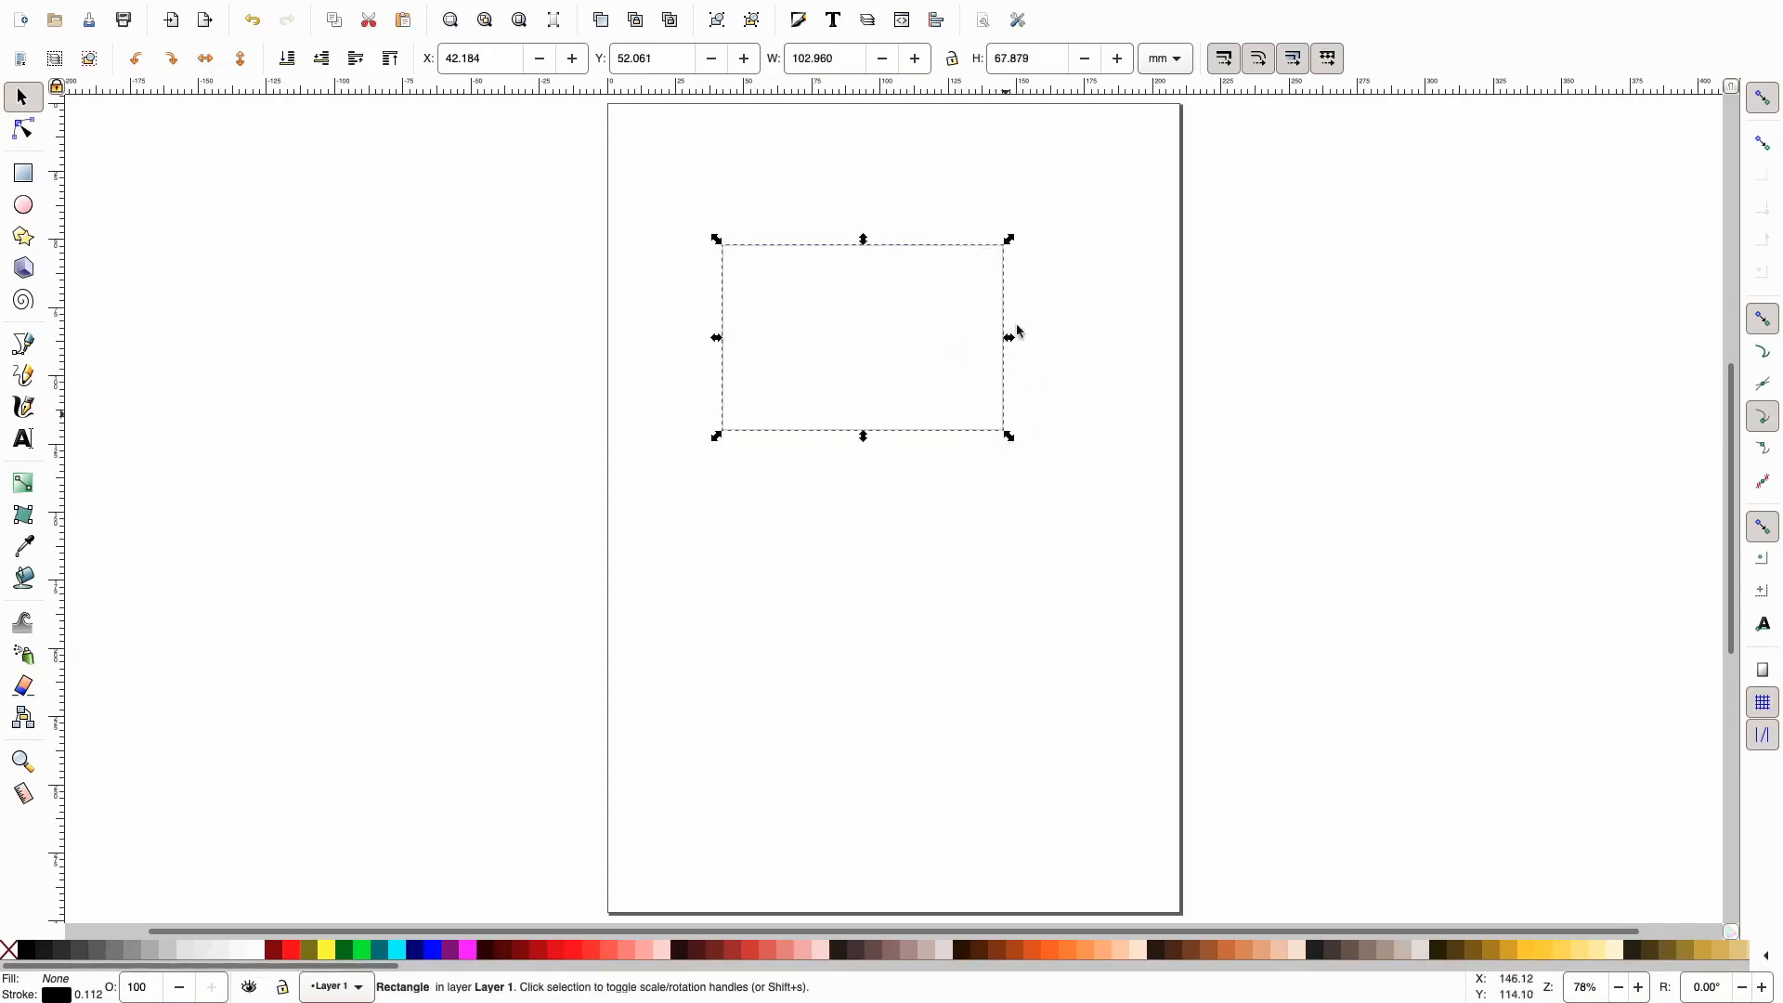
pyautogui.click(955, 66)
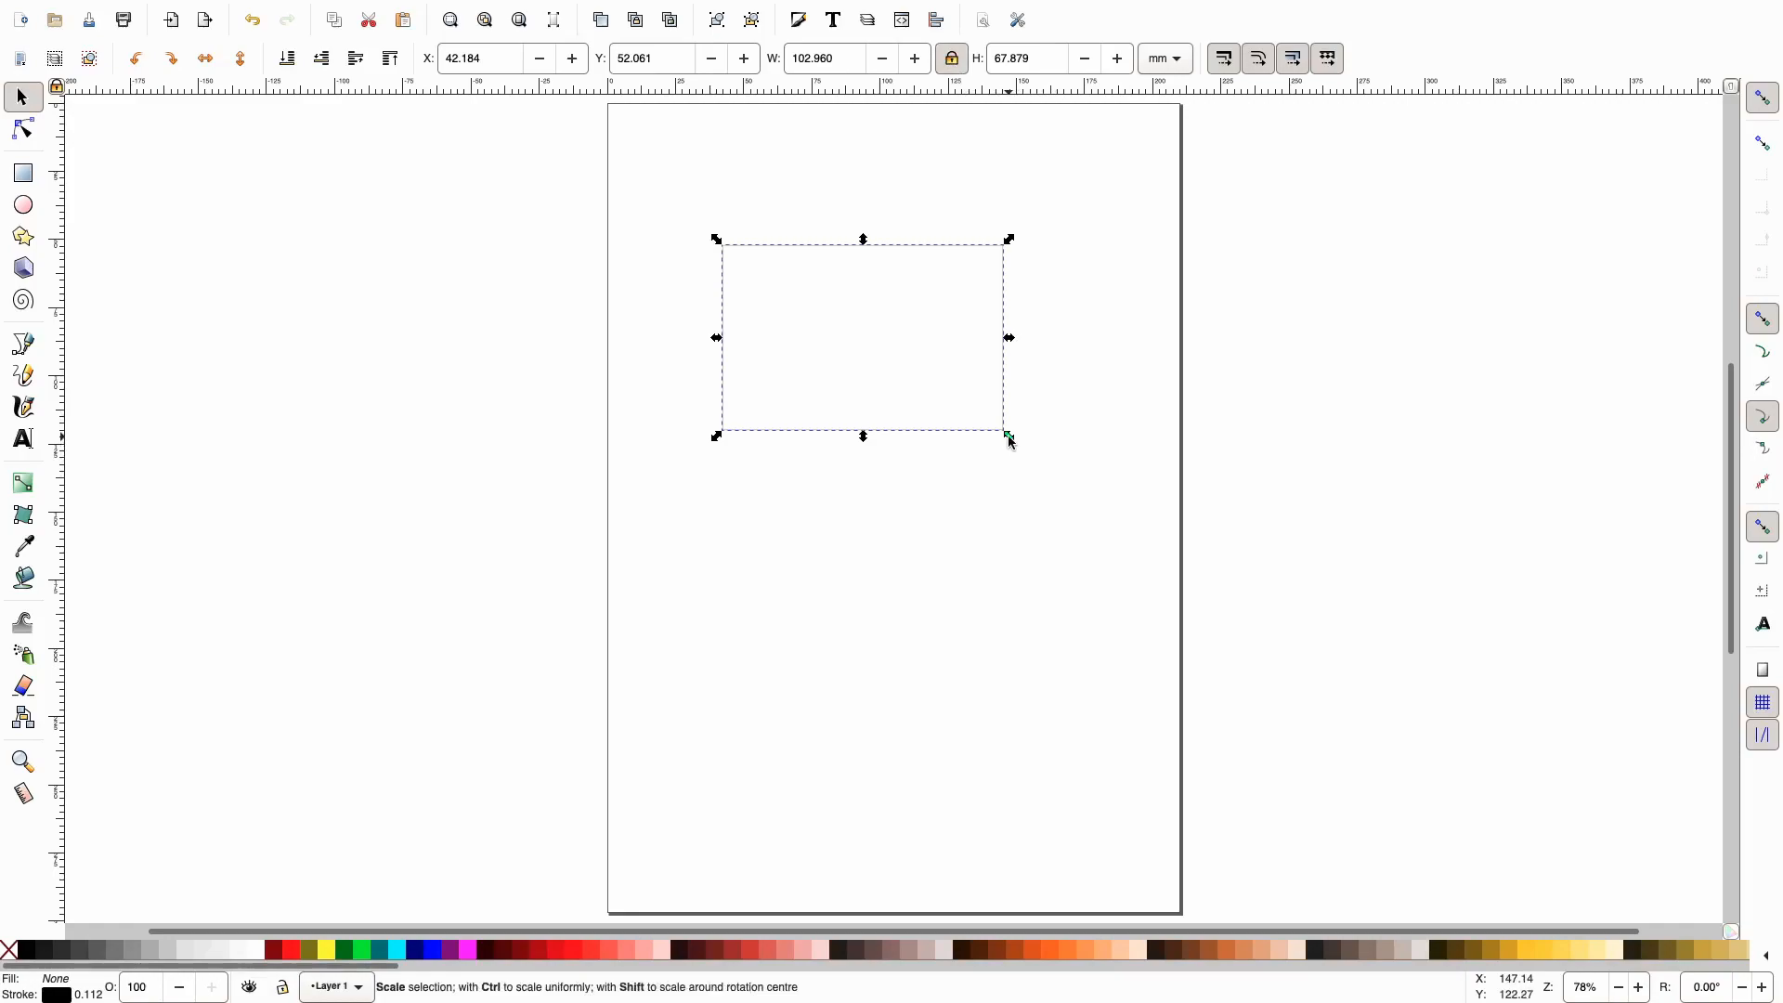
# Scale the rectangle proportionally from its lower-right corner to about 107 by 71 mm and unlock its width-to-height ratio
pyautogui.moveTo(1013, 443); pyautogui.dragTo(1018, 522)
pyautogui.click(952, 58)
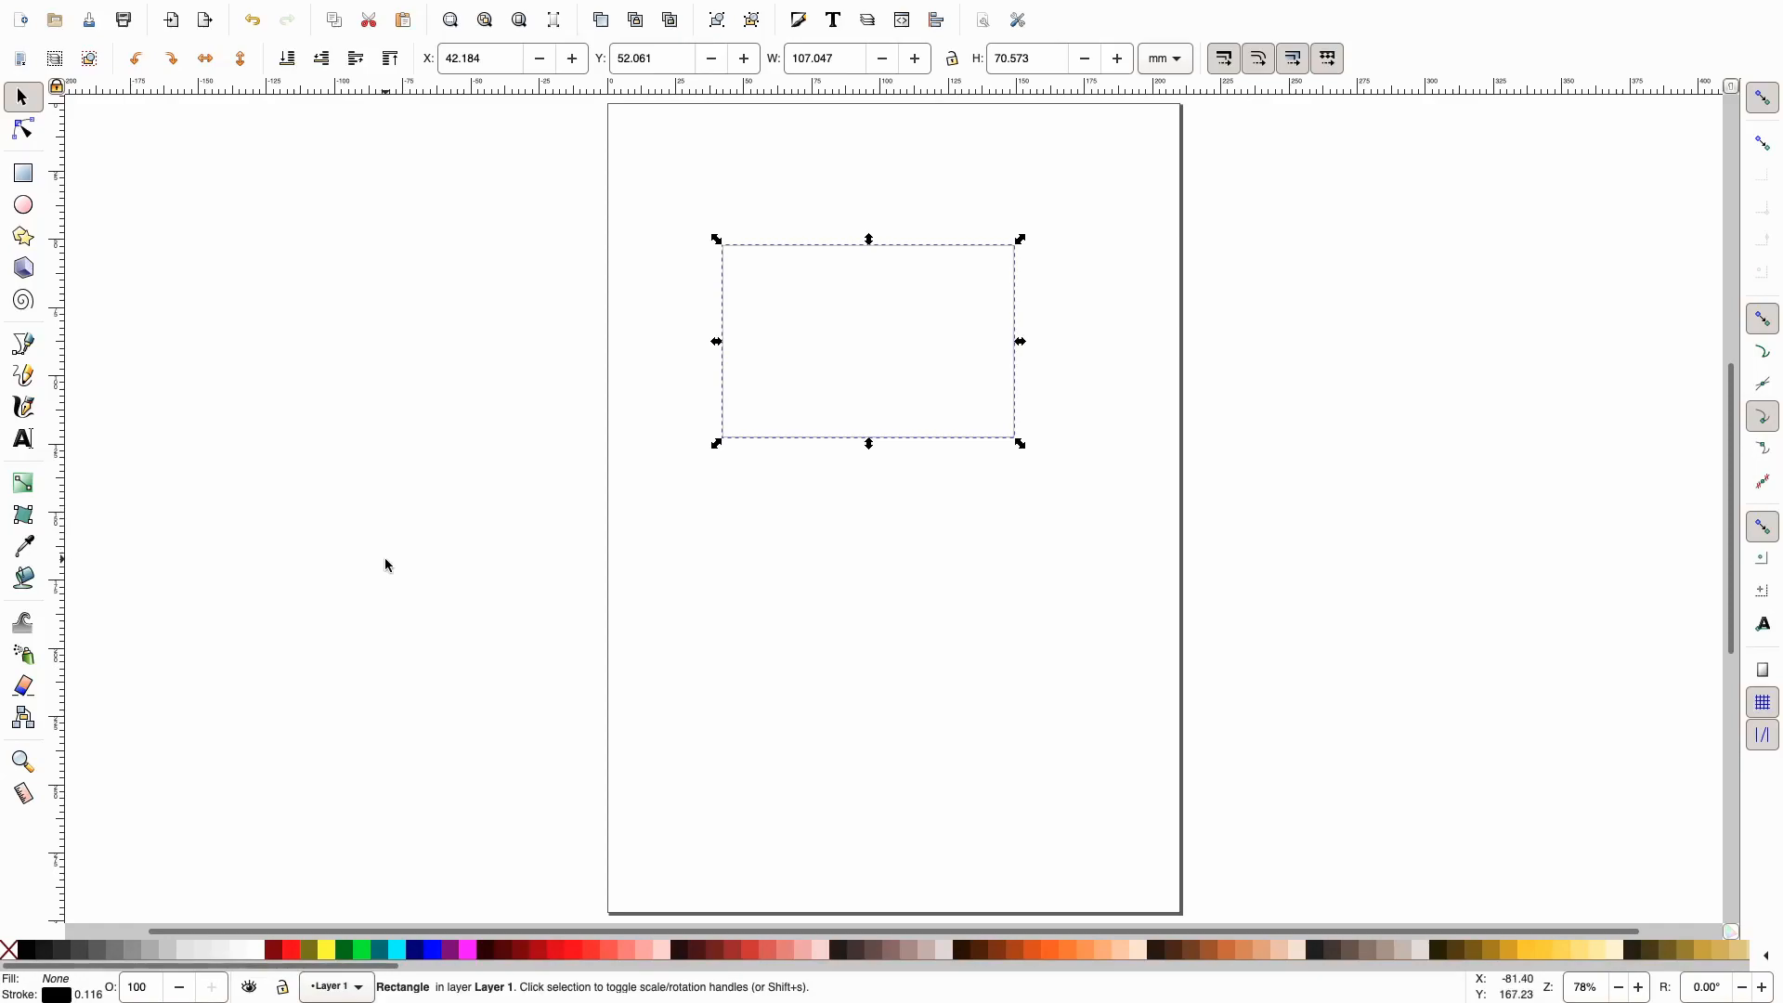
pyautogui.click(805, 576)
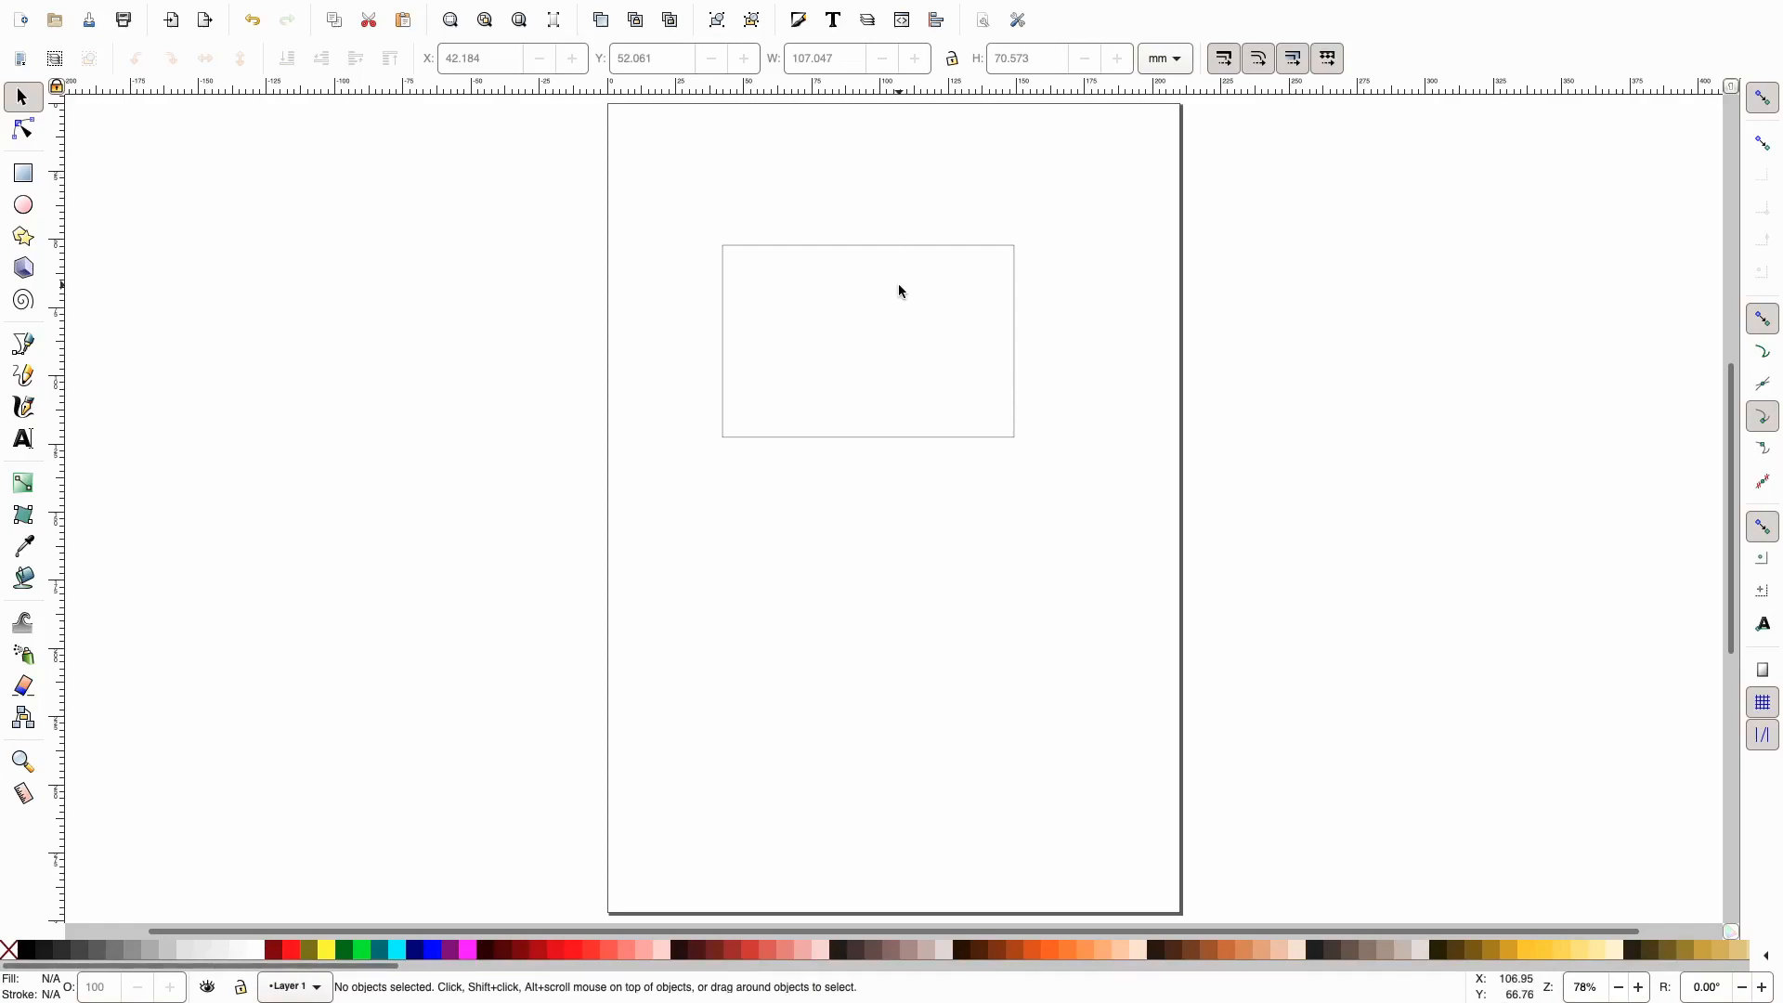
# Try aqua, salmon, rust-brown and maroon fills on the rectangle, and fill it with medium grey
pyautogui.click(1018, 332)
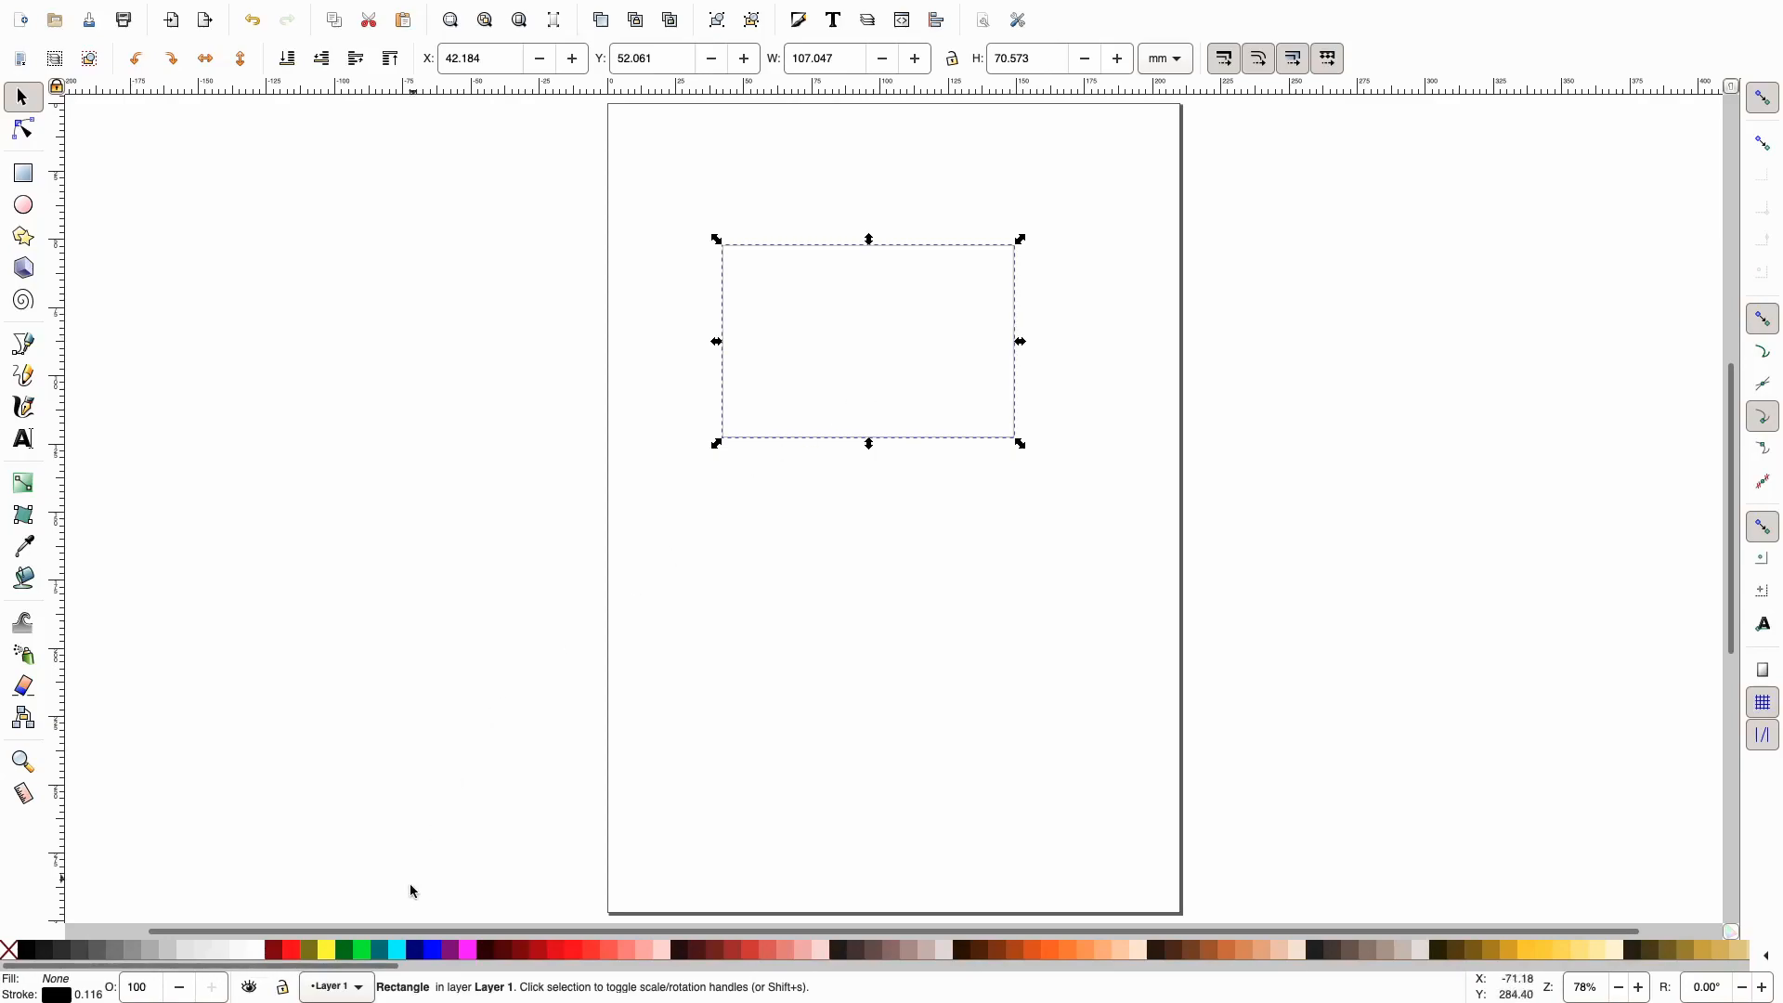
pyautogui.click(398, 949)
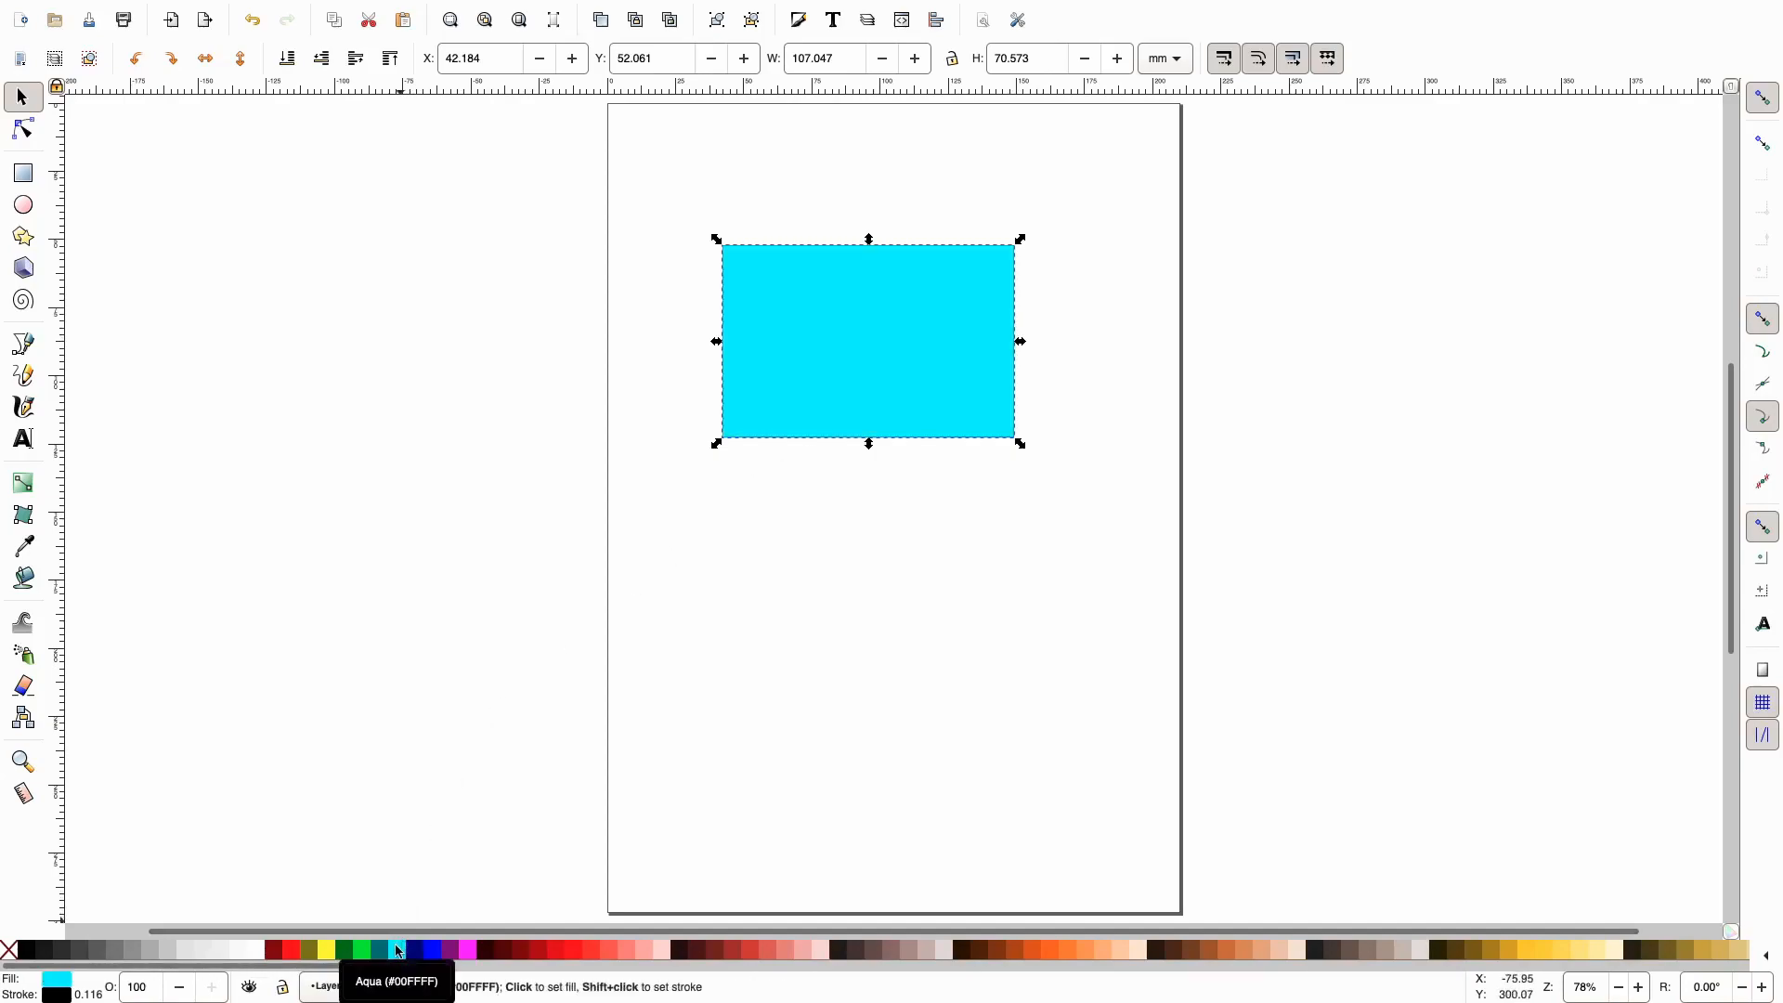
pyautogui.click(630, 951)
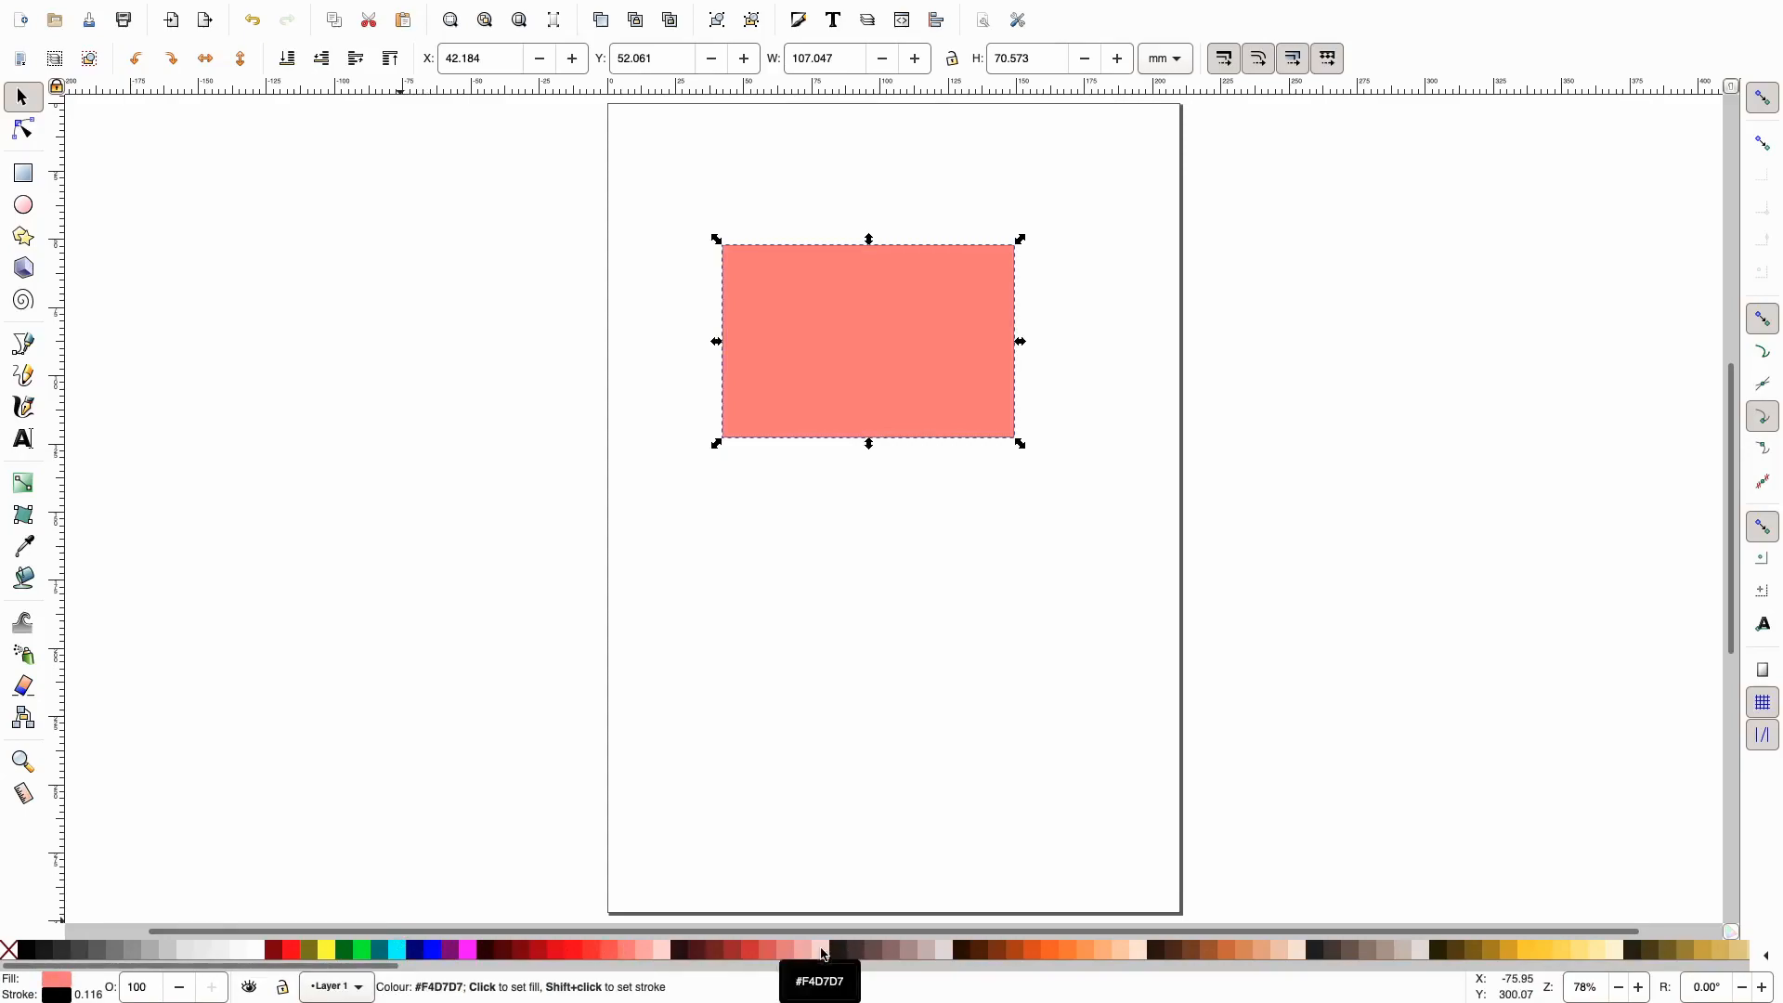
pyautogui.click(824, 951)
pyautogui.click(1025, 950)
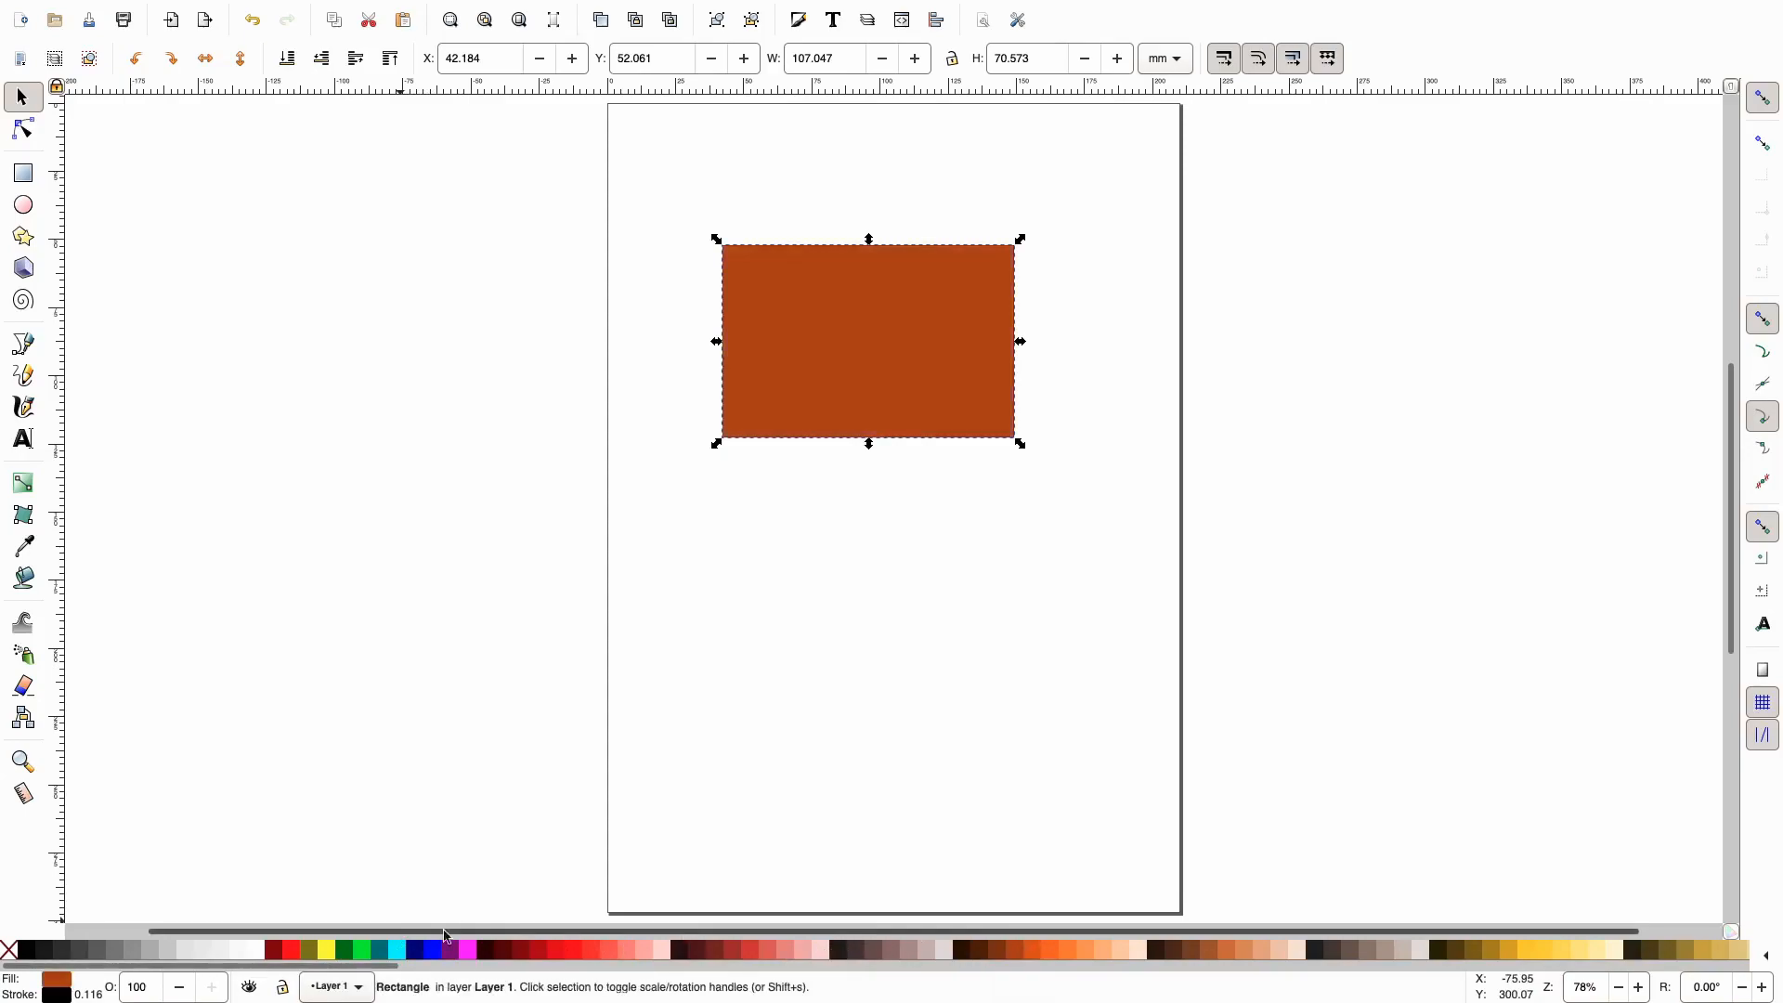
pyautogui.click(276, 949)
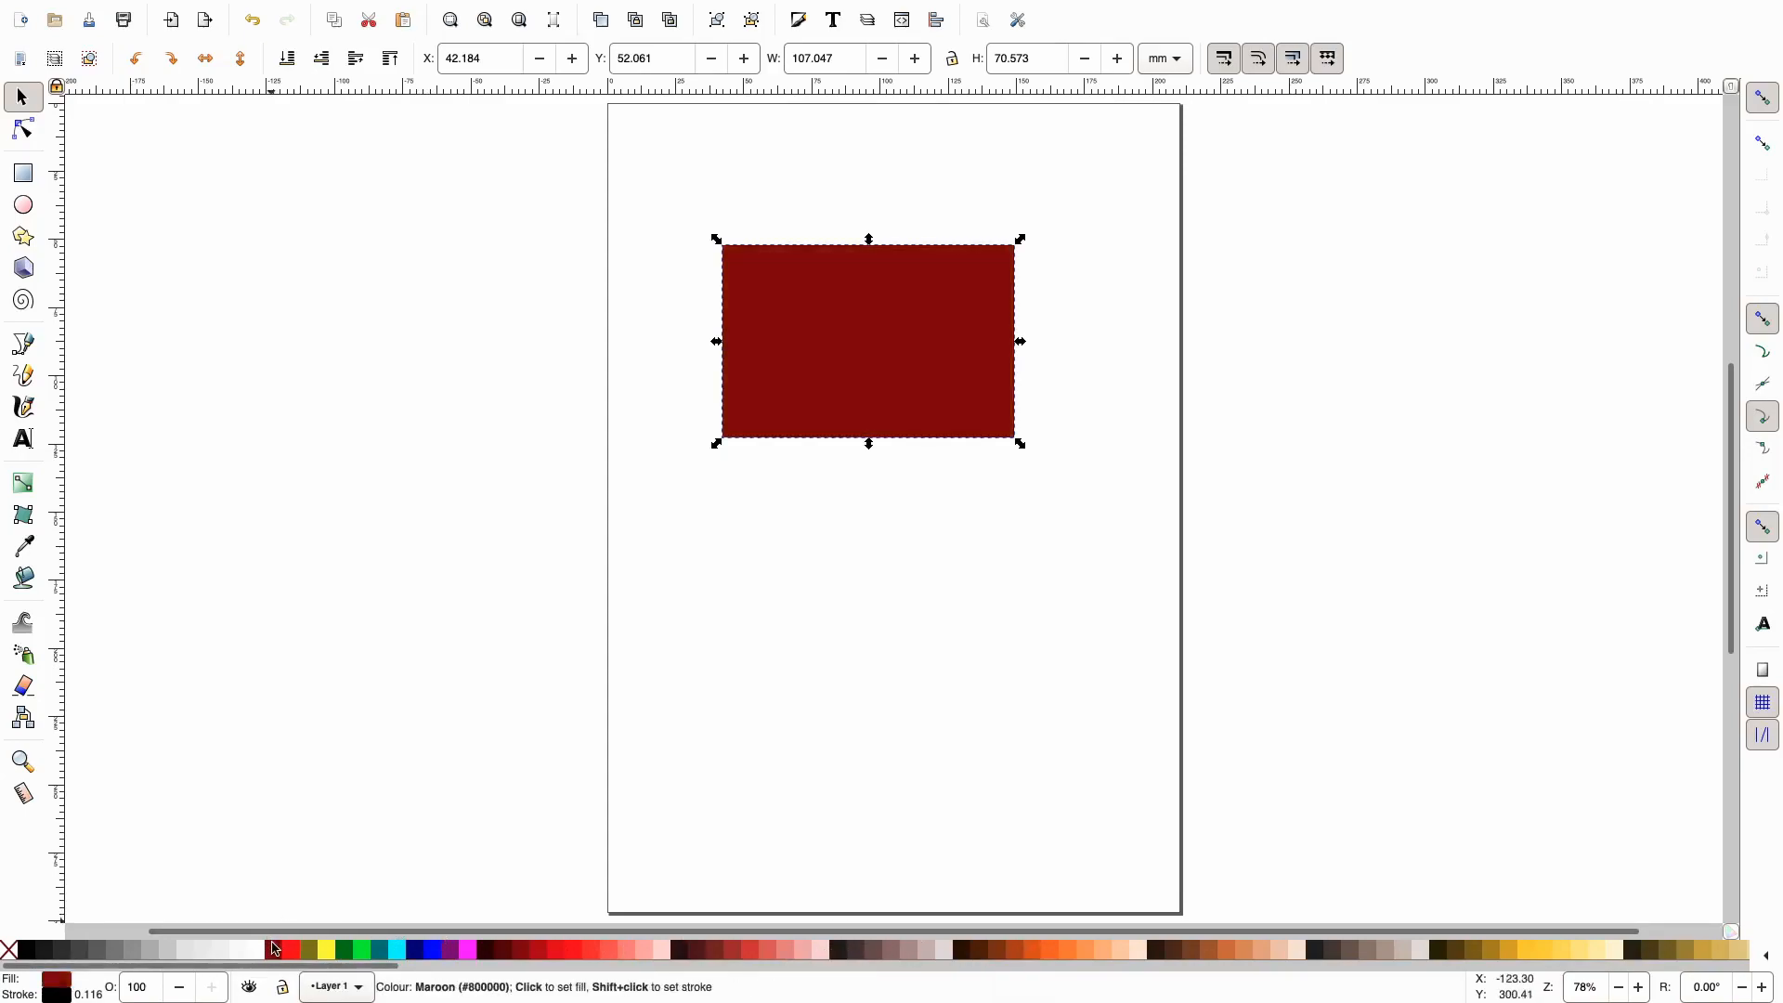
pyautogui.click(154, 951)
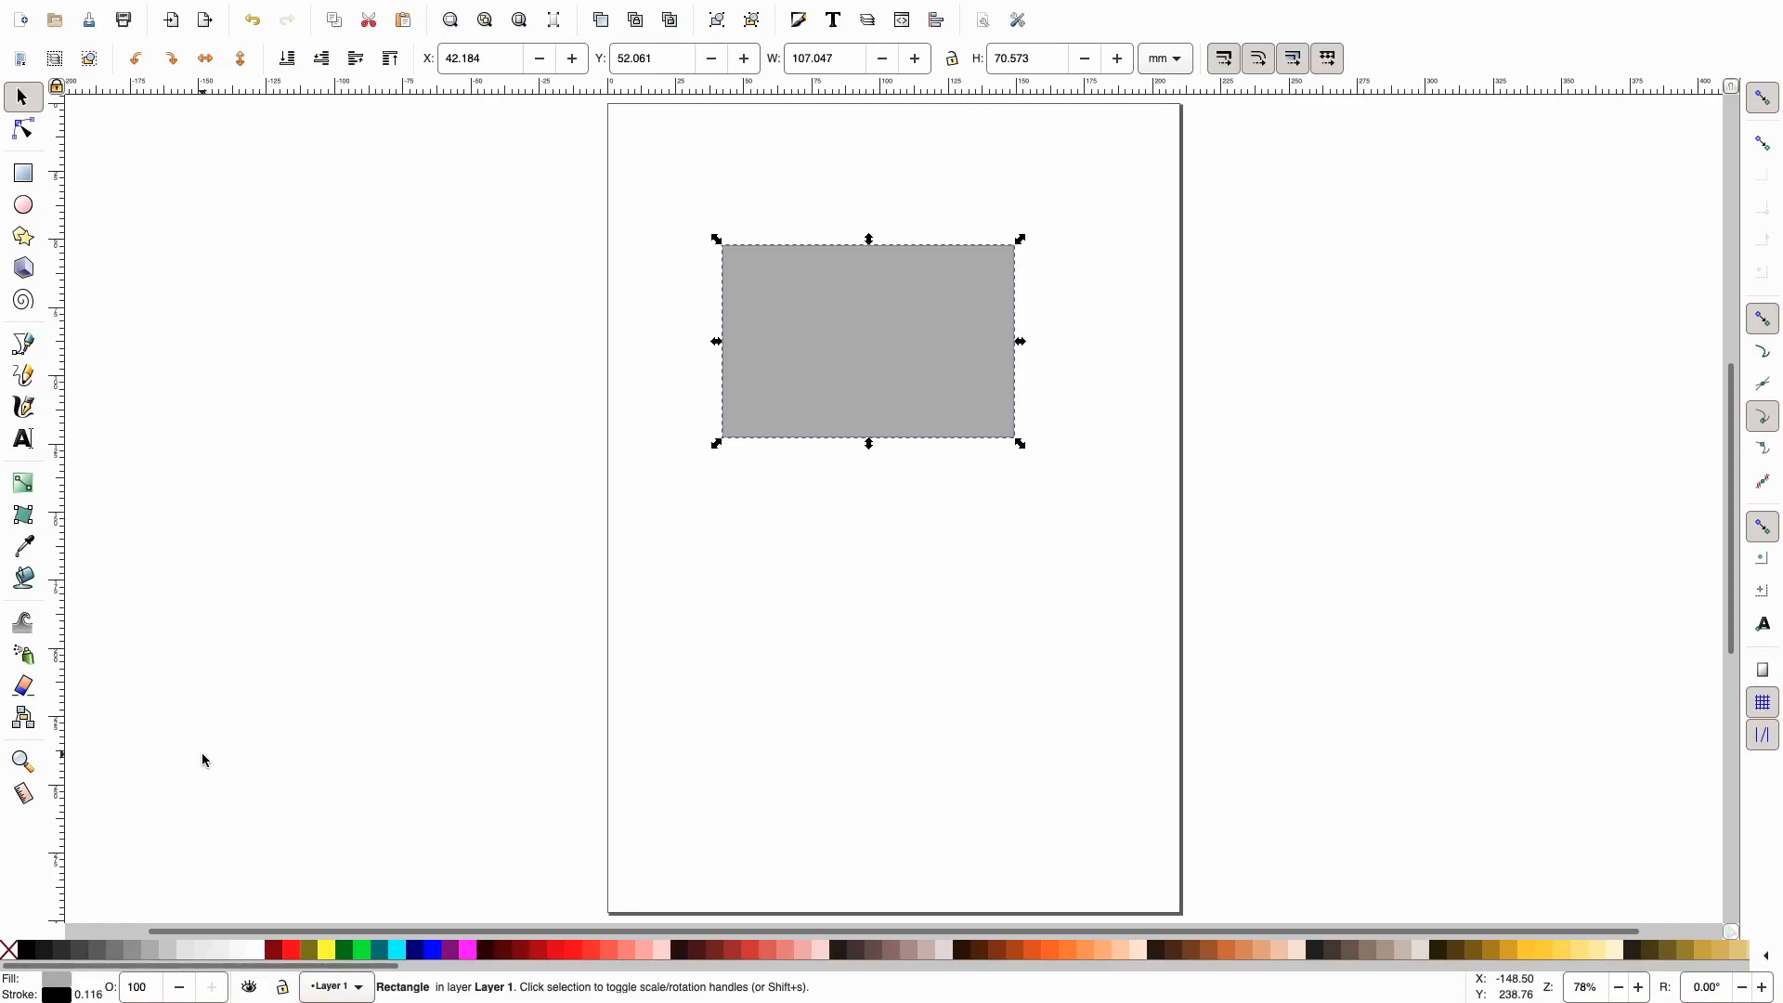
# Lower the grey rectangle's opacity to 40%
pyautogui.click(179, 989)
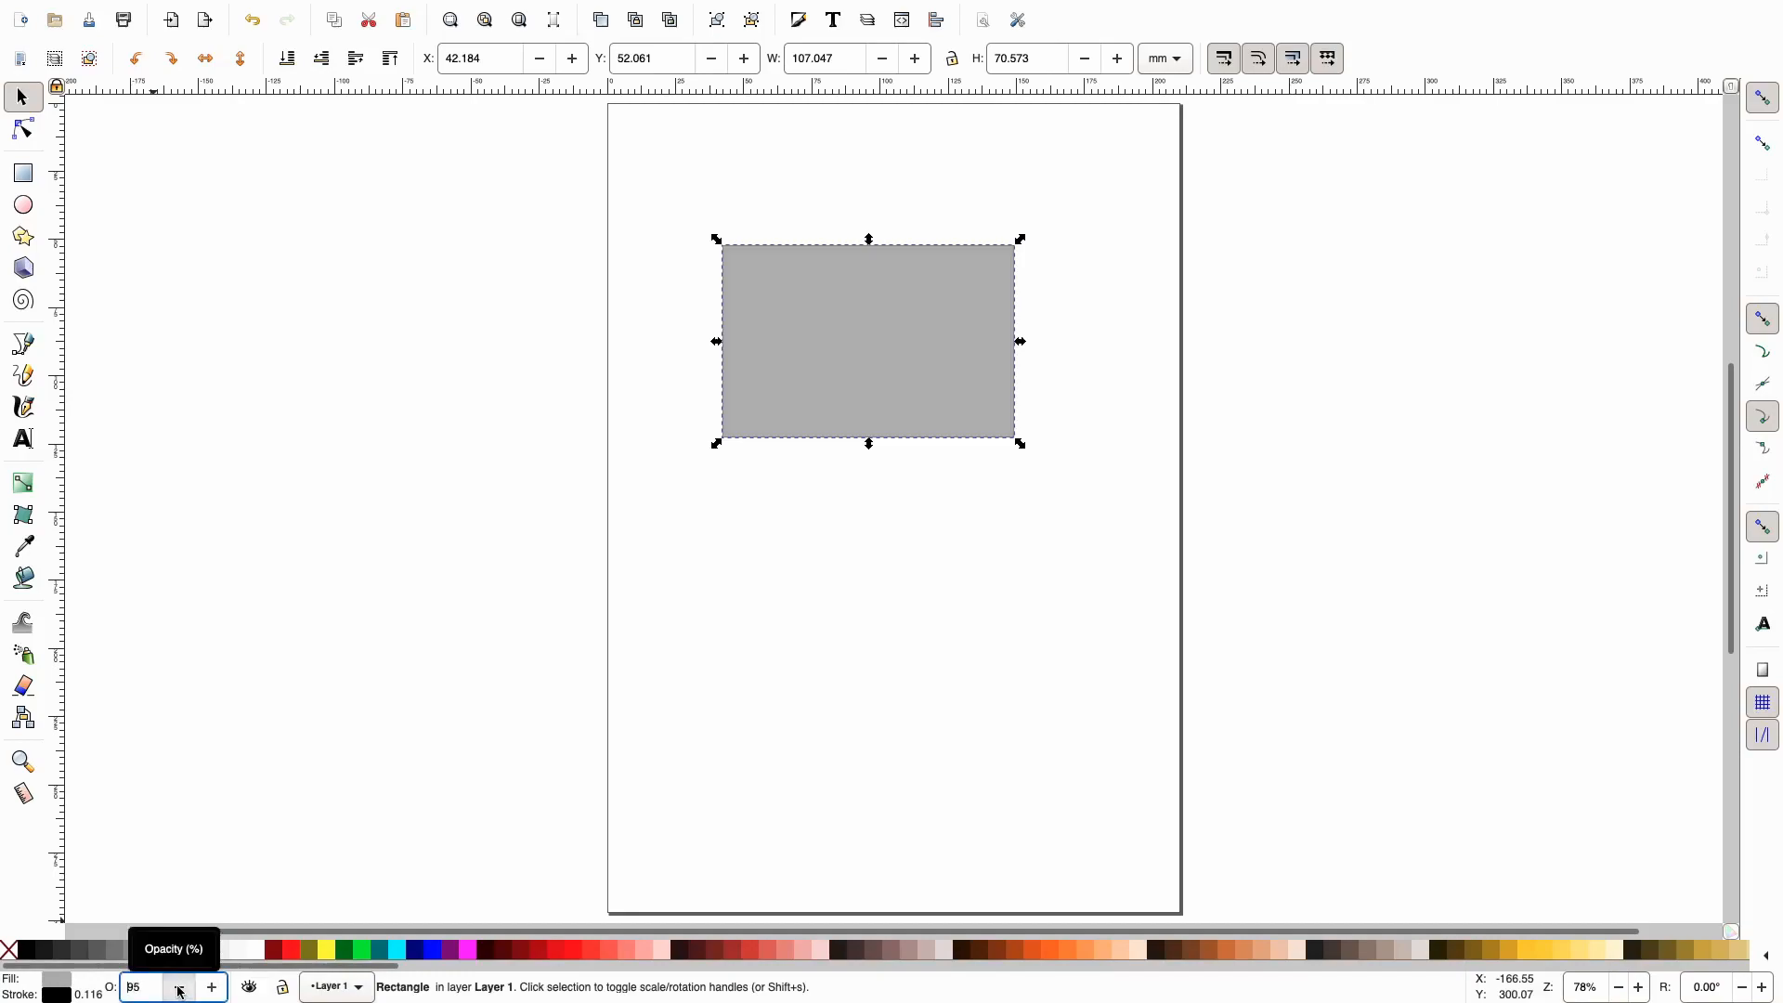
pyautogui.click(180, 989)
pyautogui.click(179, 989)
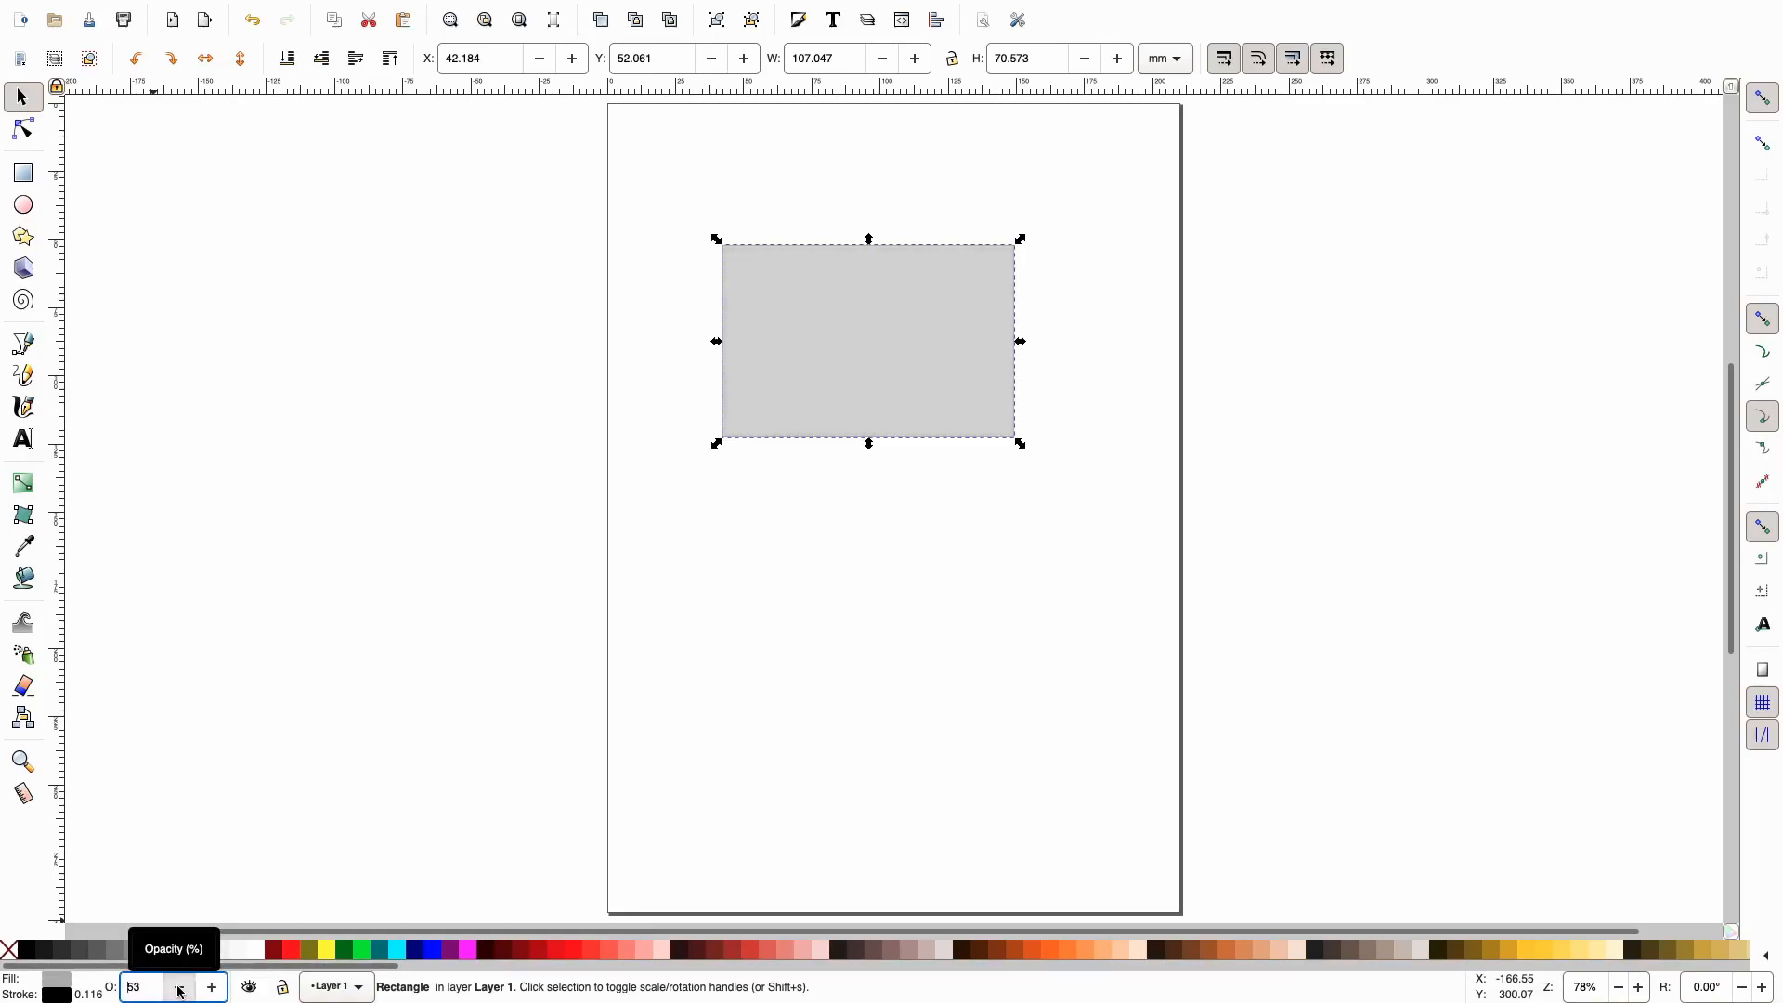
pyautogui.click(179, 989)
pyautogui.click(179, 989)
pyautogui.click(180, 990)
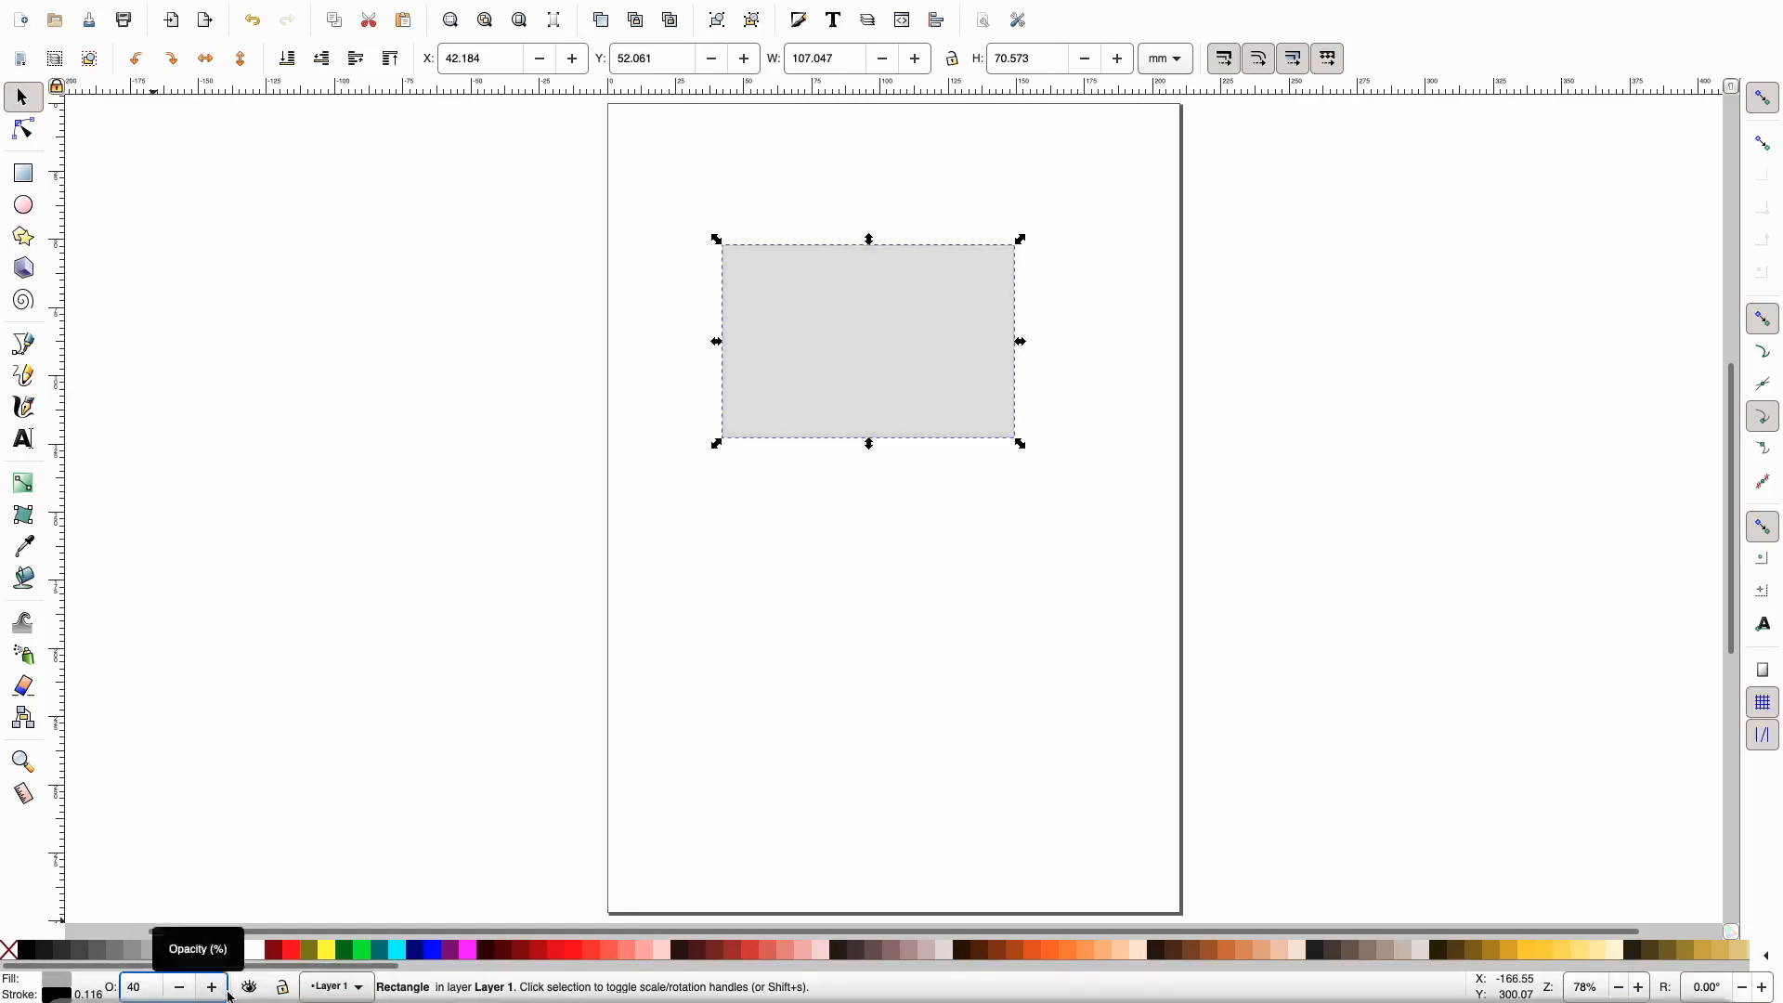
# Raise the grey rectangle's opacity to 100%
pyautogui.click(212, 988)
pyautogui.click(213, 989)
pyautogui.click(212, 989)
pyautogui.click(213, 988)
pyautogui.click(213, 988)
pyautogui.click(212, 988)
pyautogui.click(212, 988)
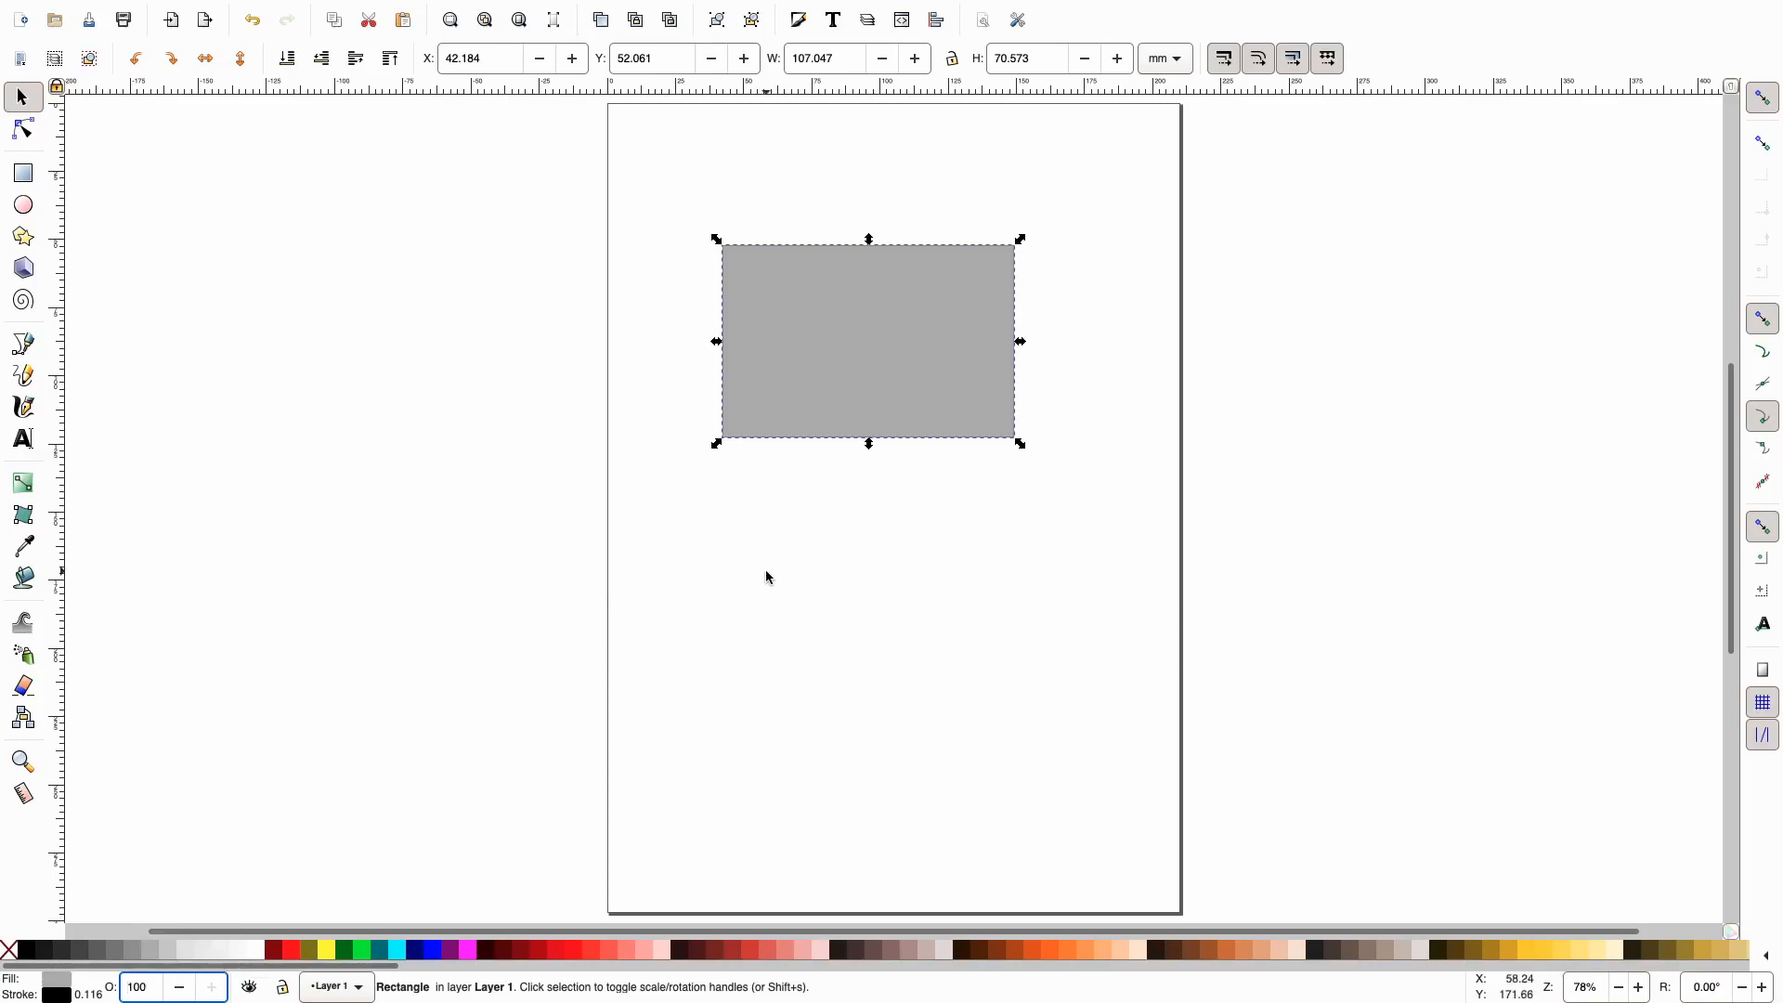
pyautogui.rightClick(910, 396)
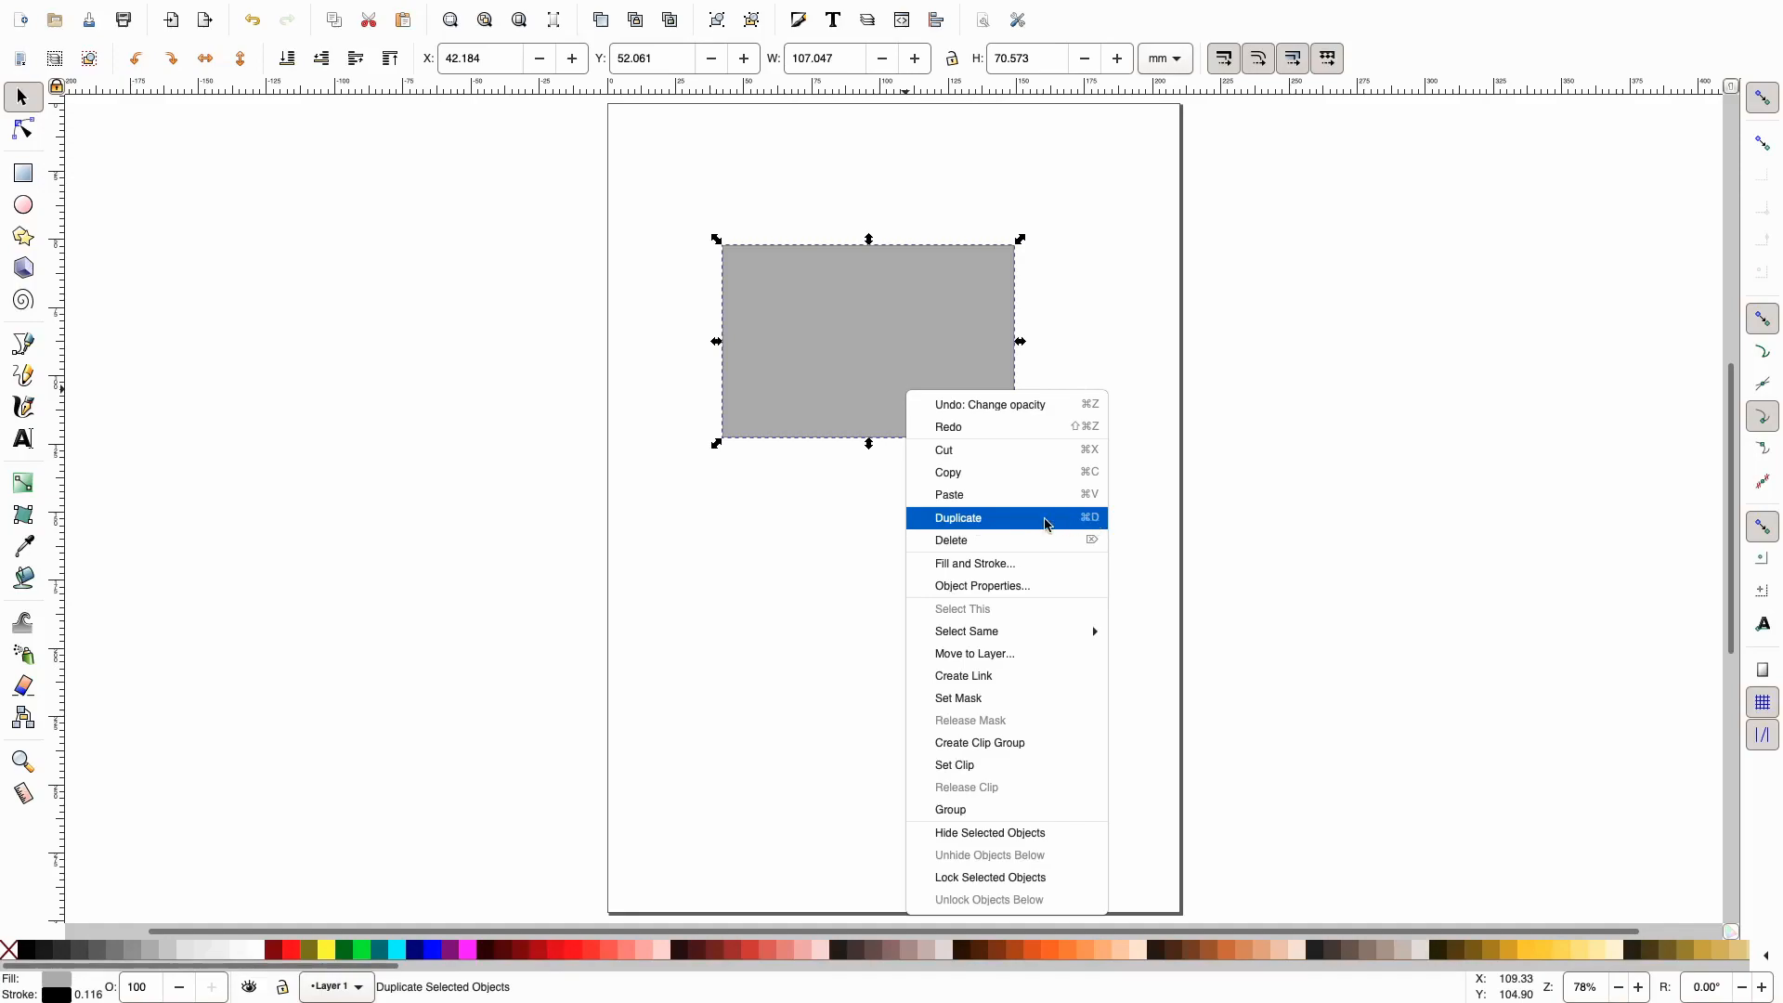
pyautogui.click(1047, 526)
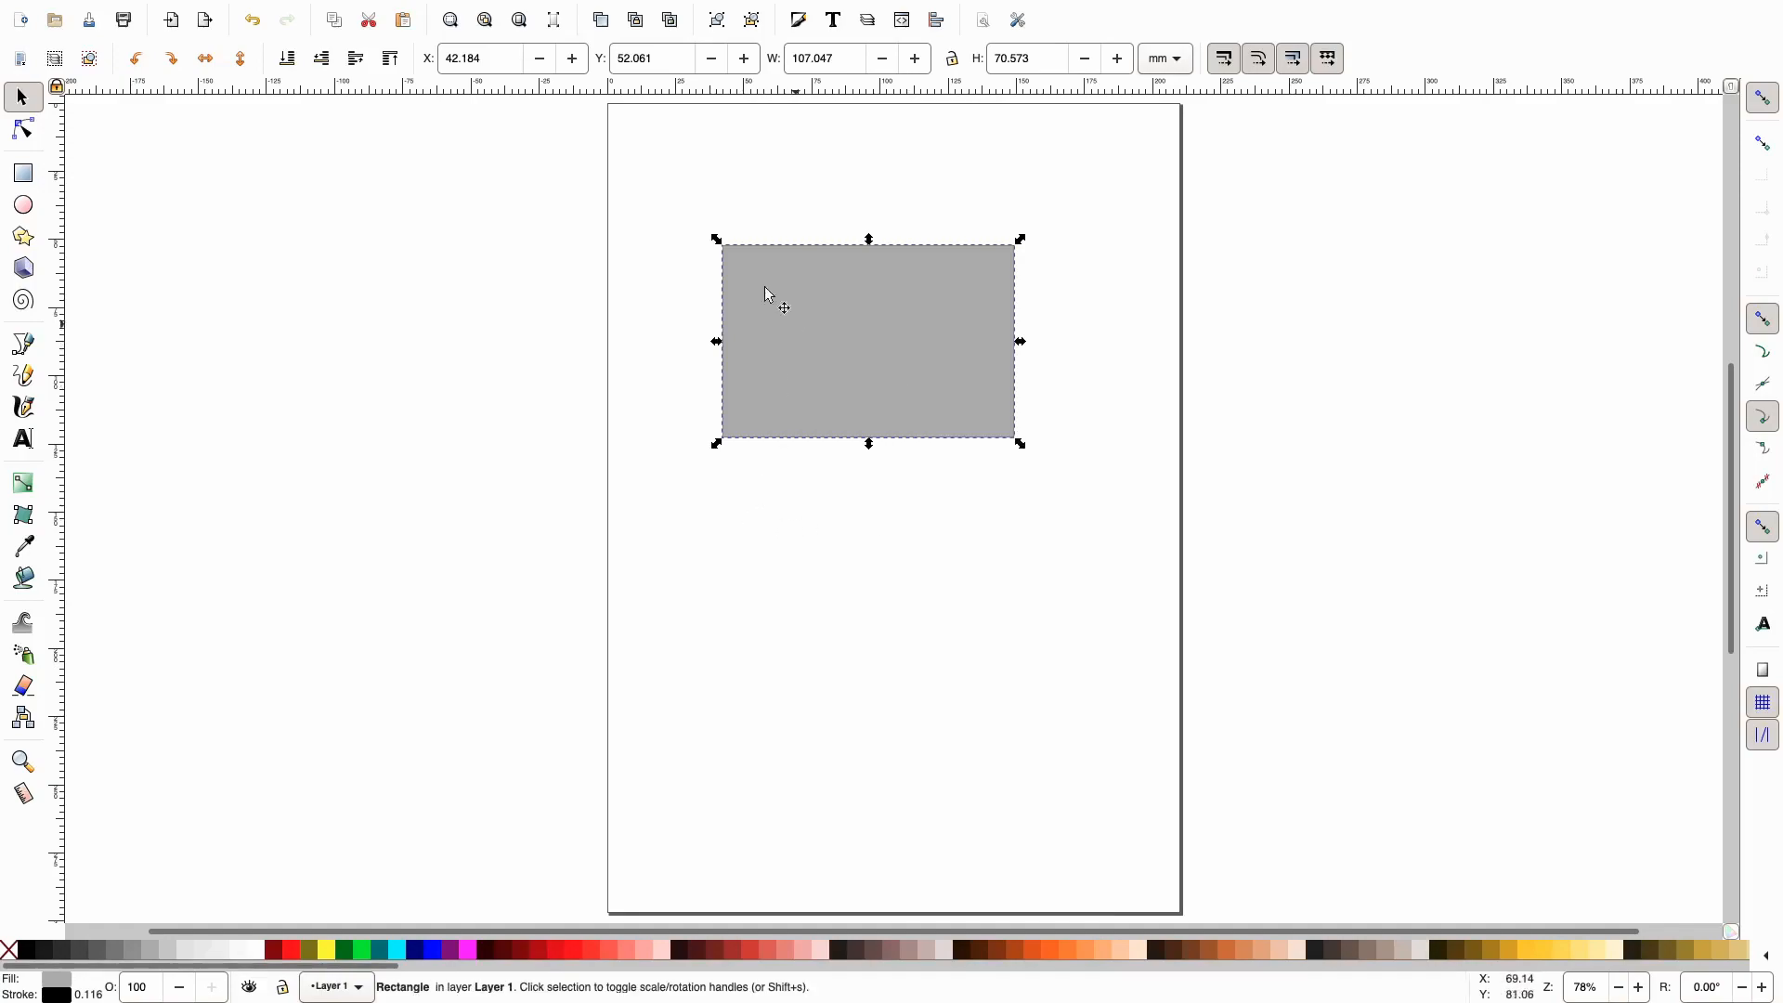
# Open the Objects dialog and enlarge it in width and height so its object list has more room
pyautogui.moveTo(303, 4)
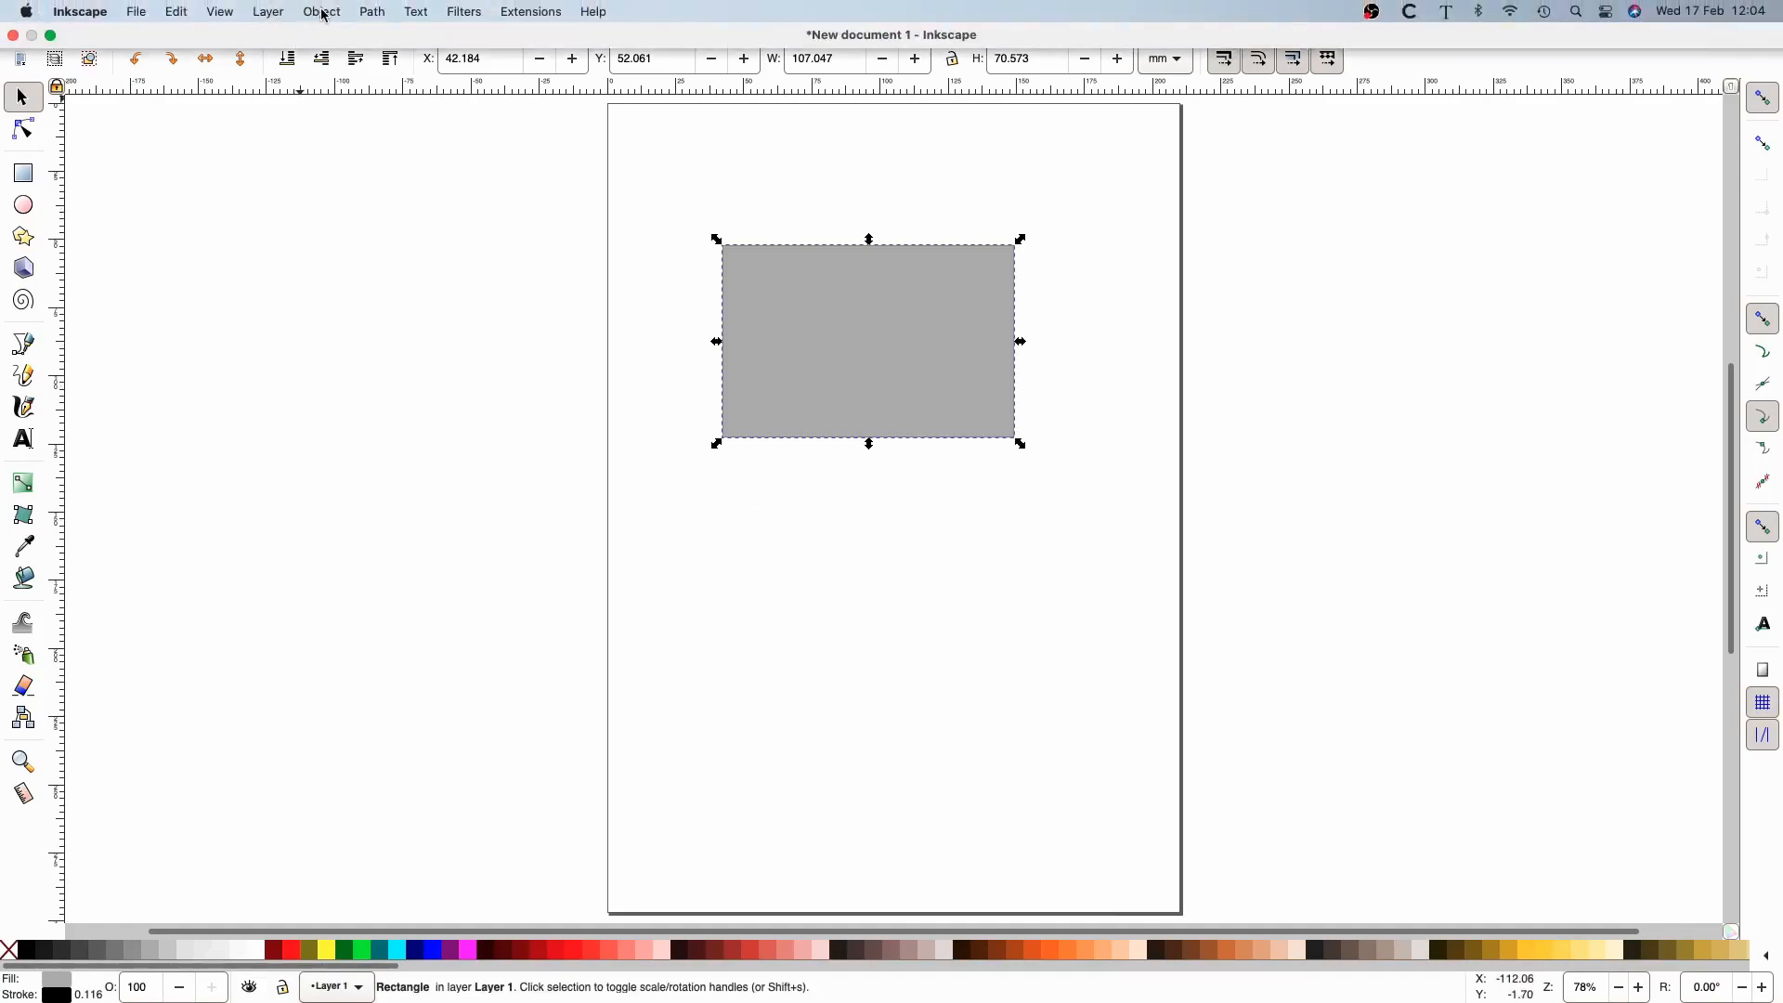
pyautogui.click(176, 11)
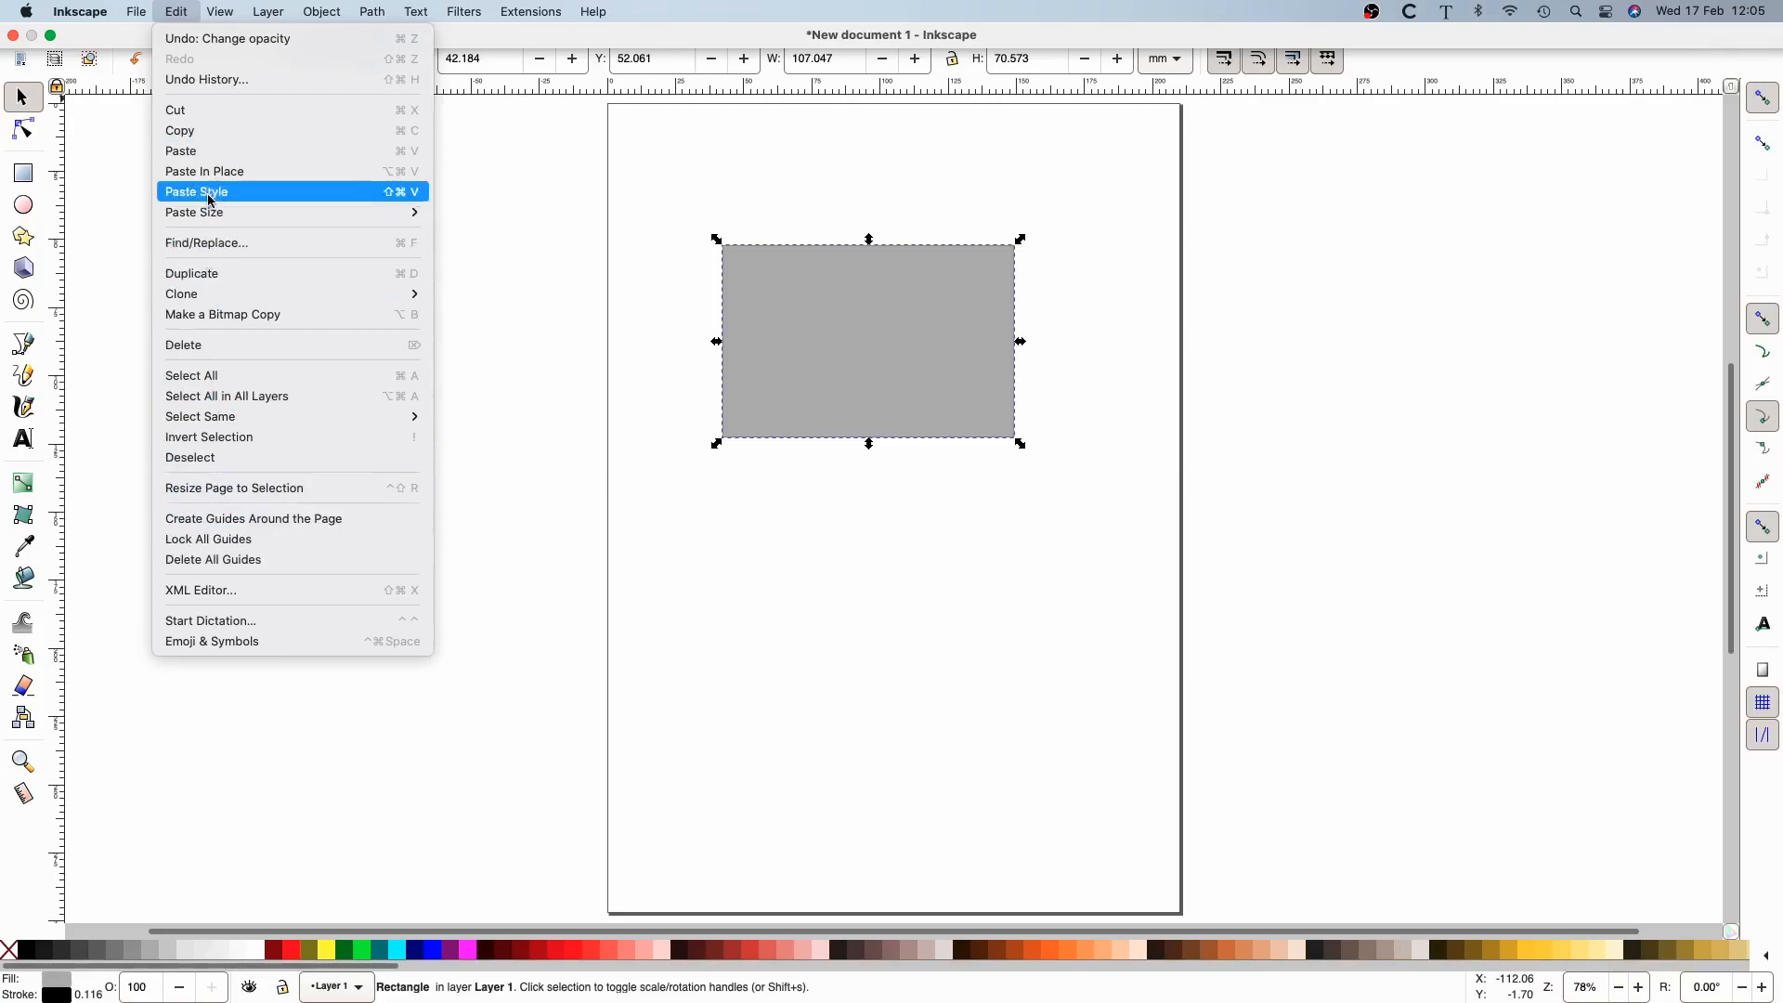
pyautogui.moveTo(223, 11)
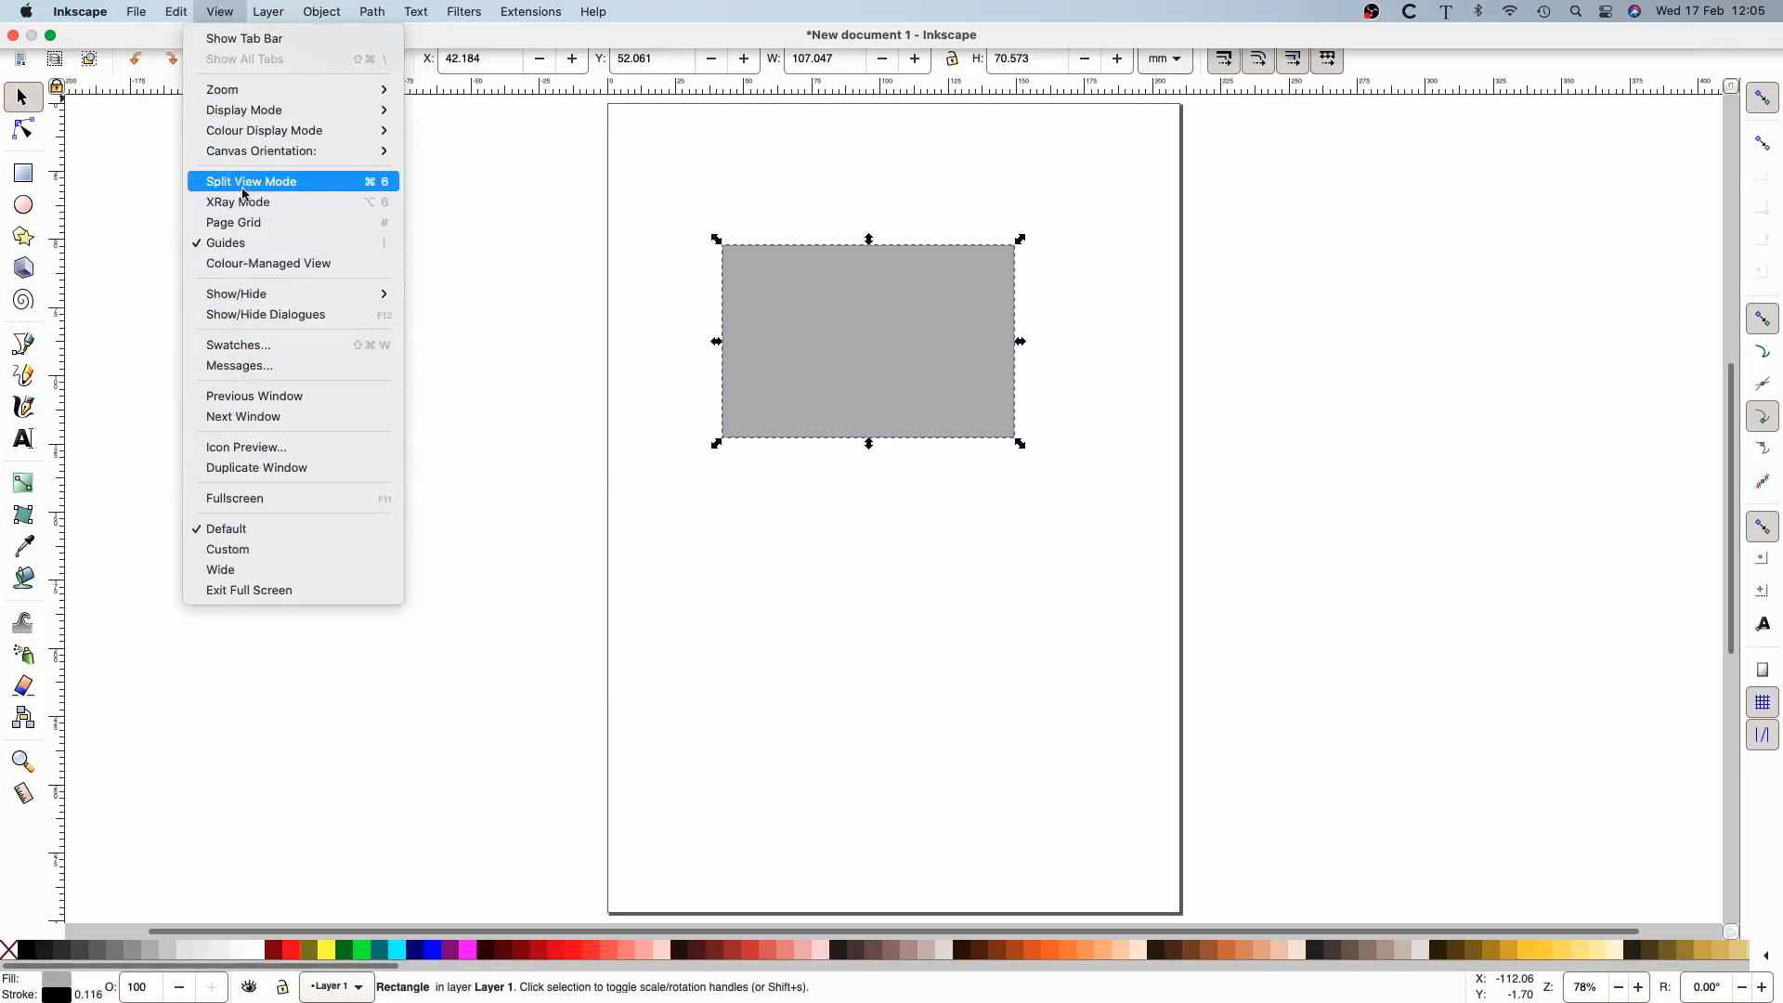
pyautogui.moveTo(327, 13)
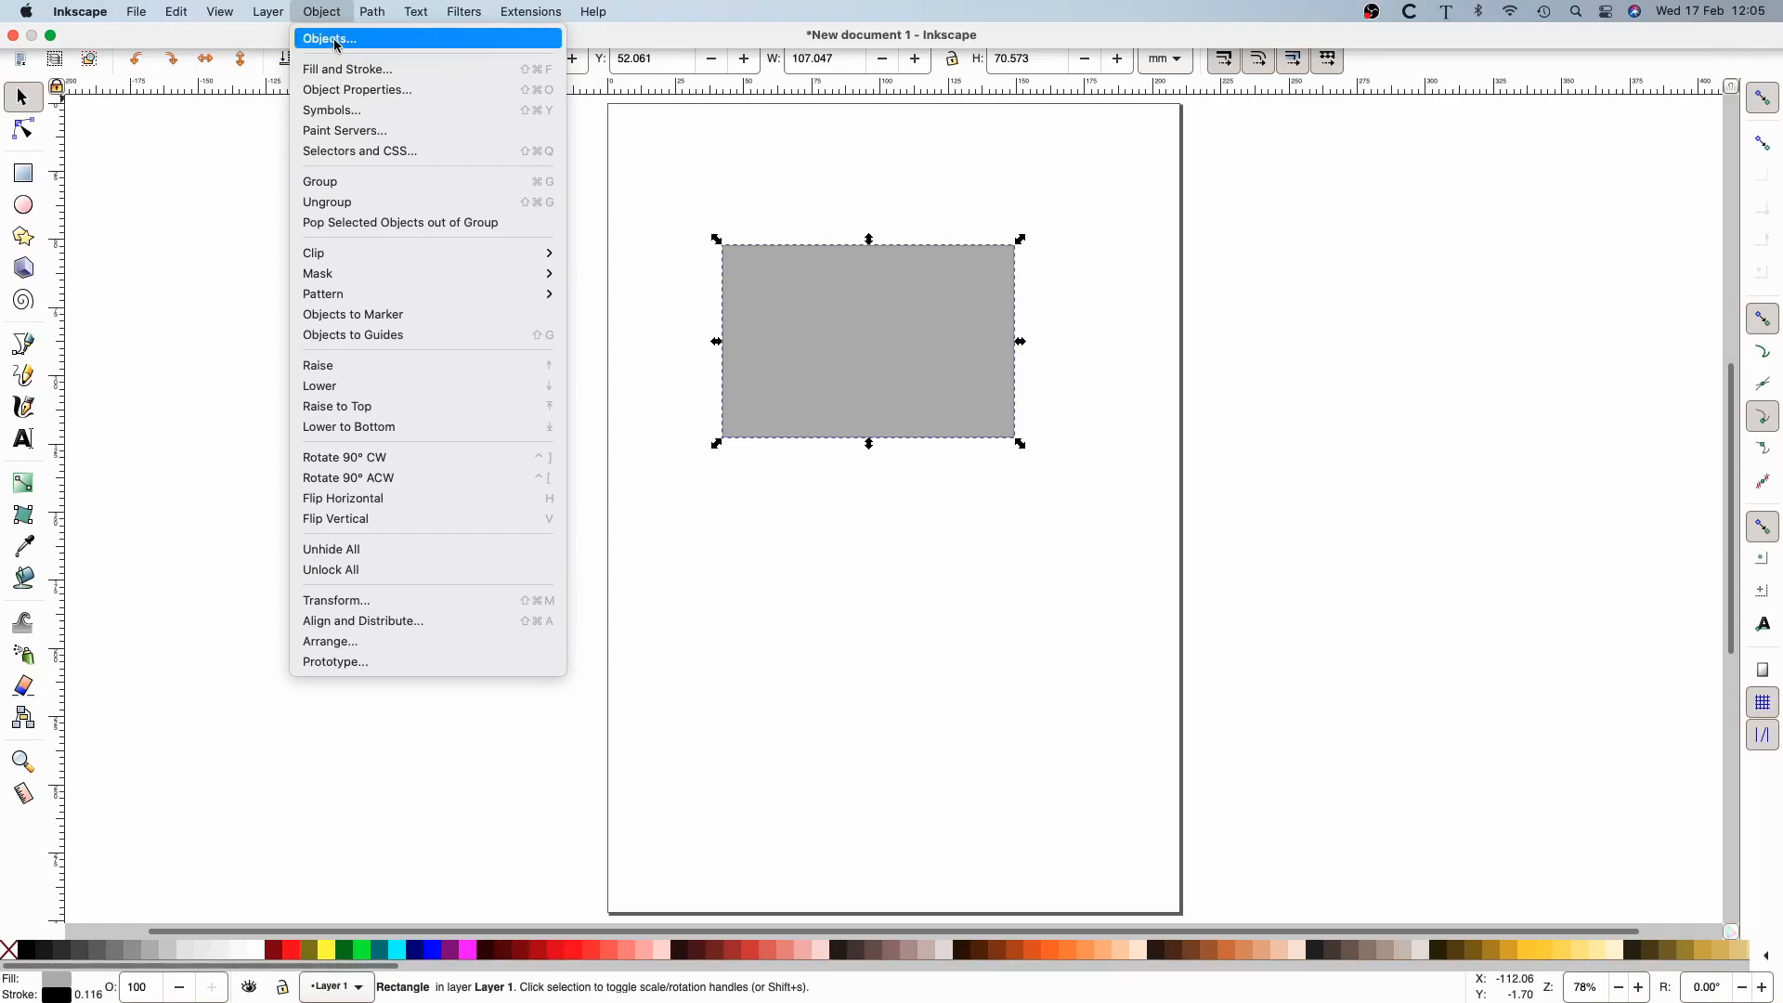
pyautogui.click(337, 39)
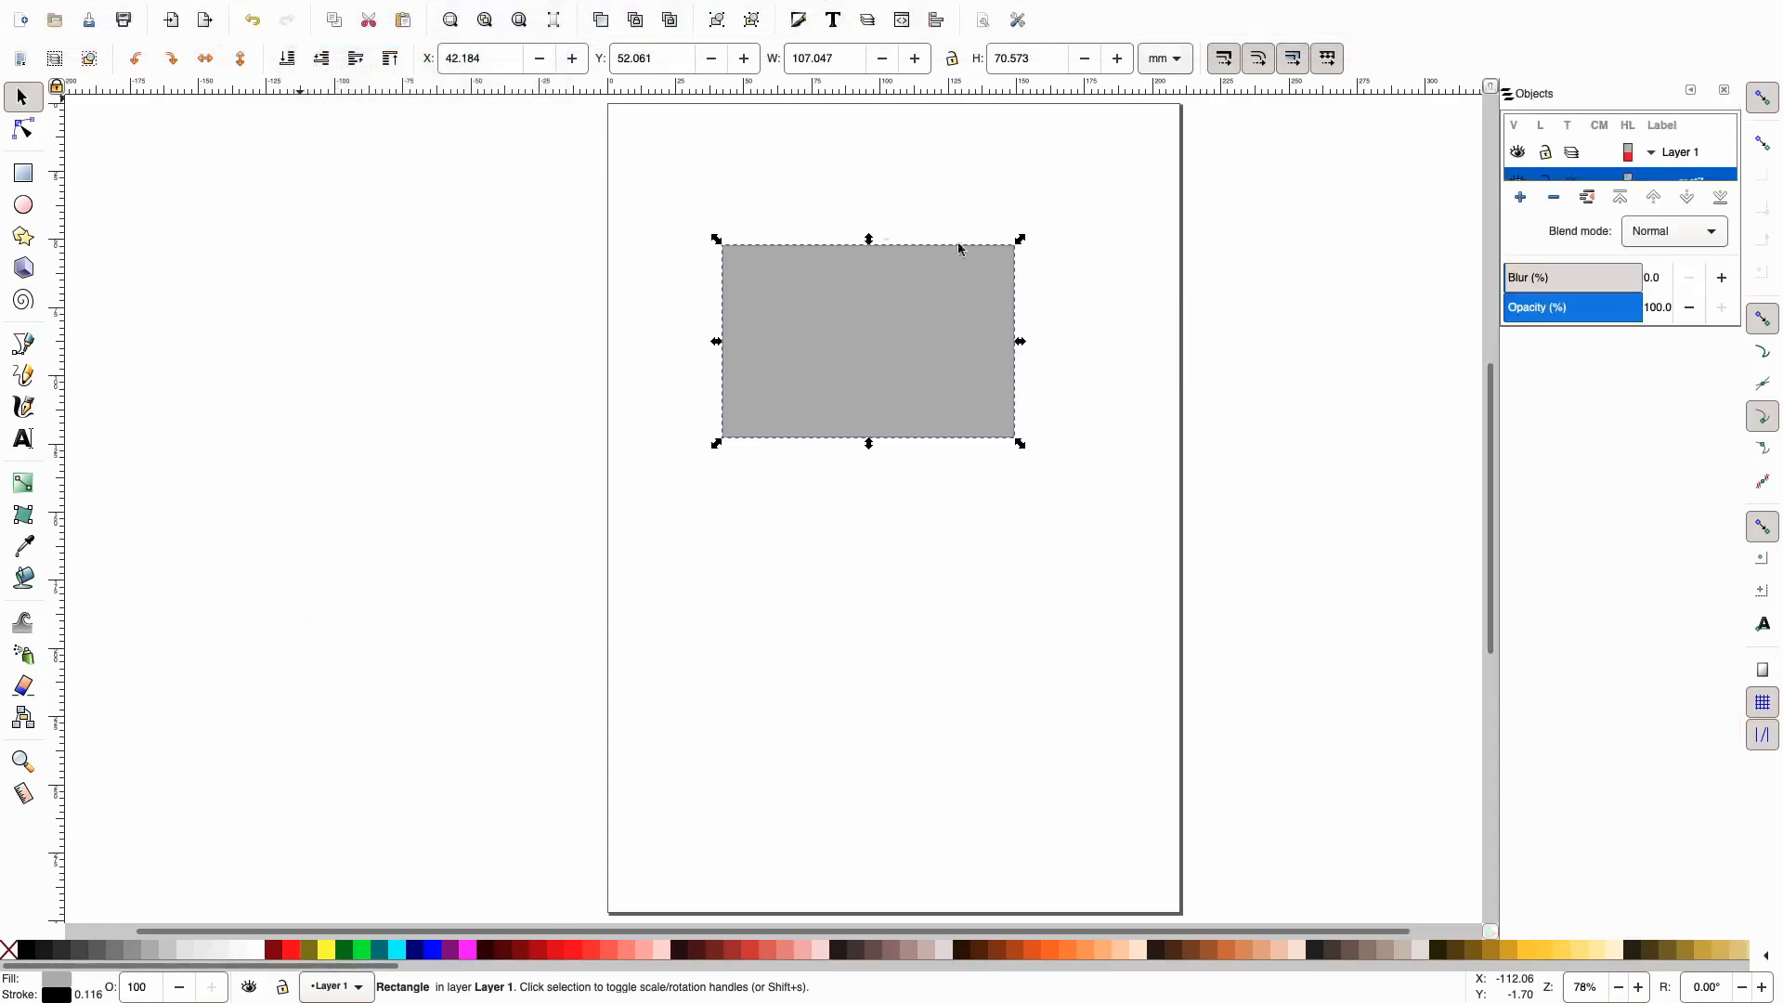
pyautogui.moveTo(1488, 452); pyautogui.dragTo(1429, 457)
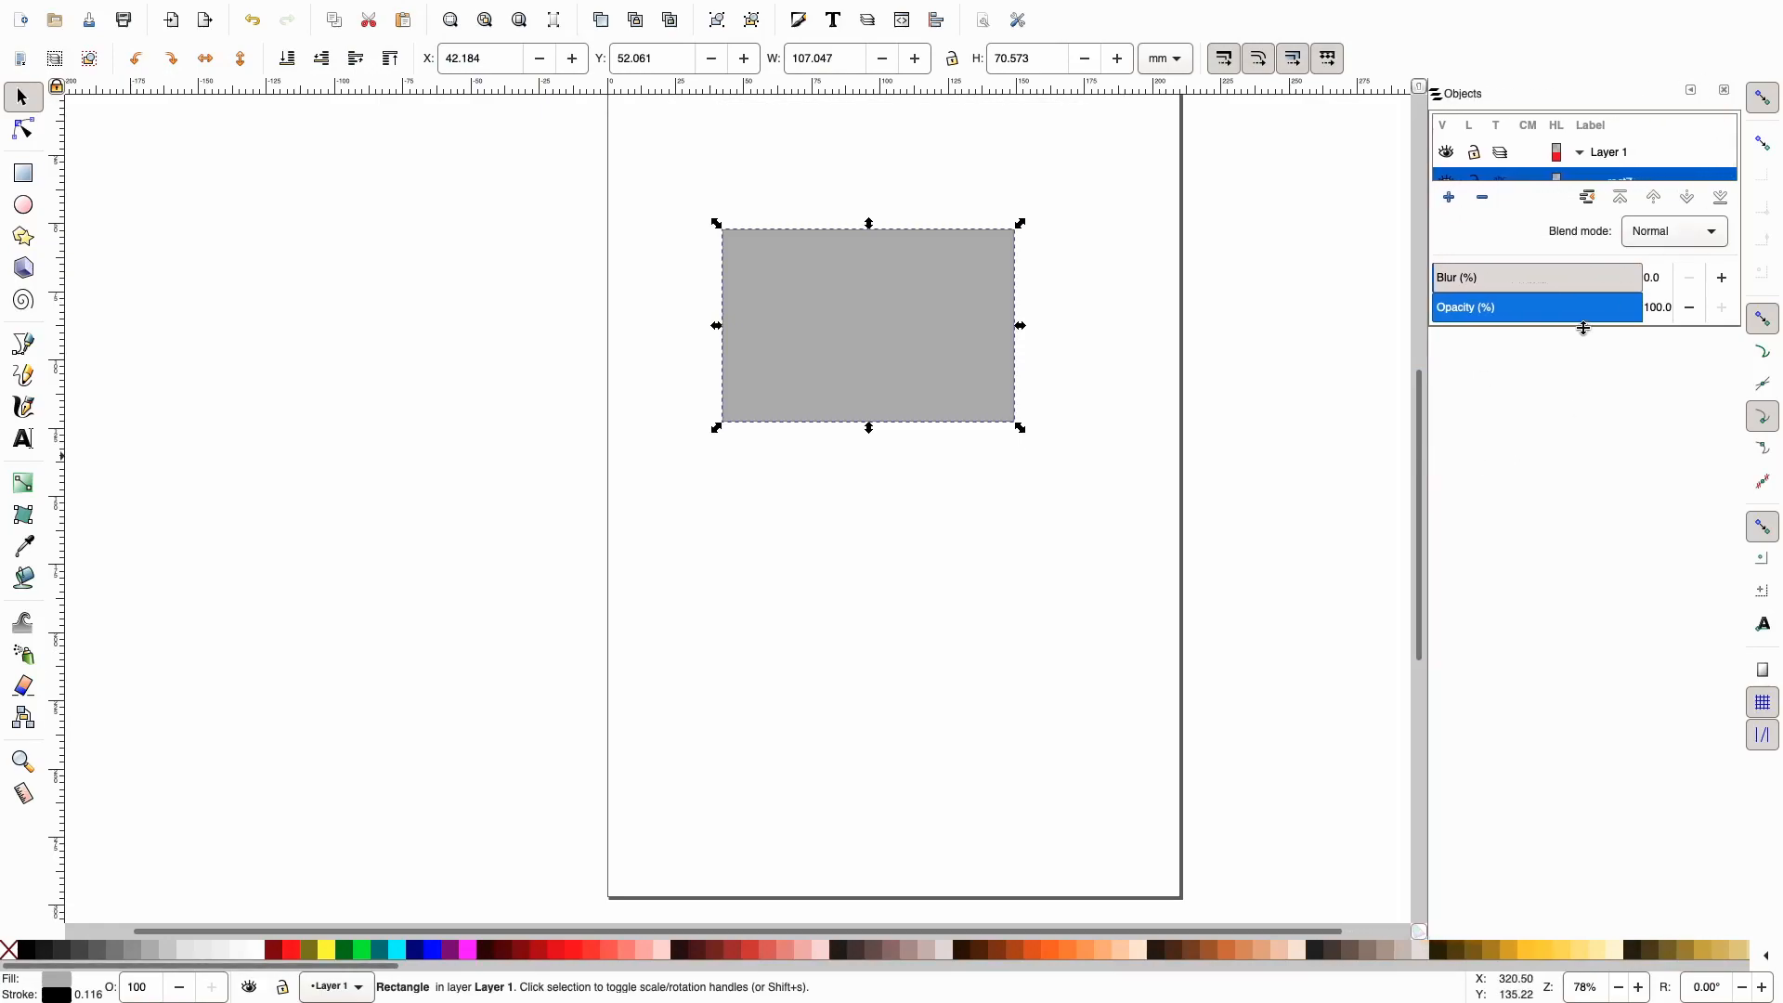
pyautogui.moveTo(1585, 328); pyautogui.dragTo(1579, 431)
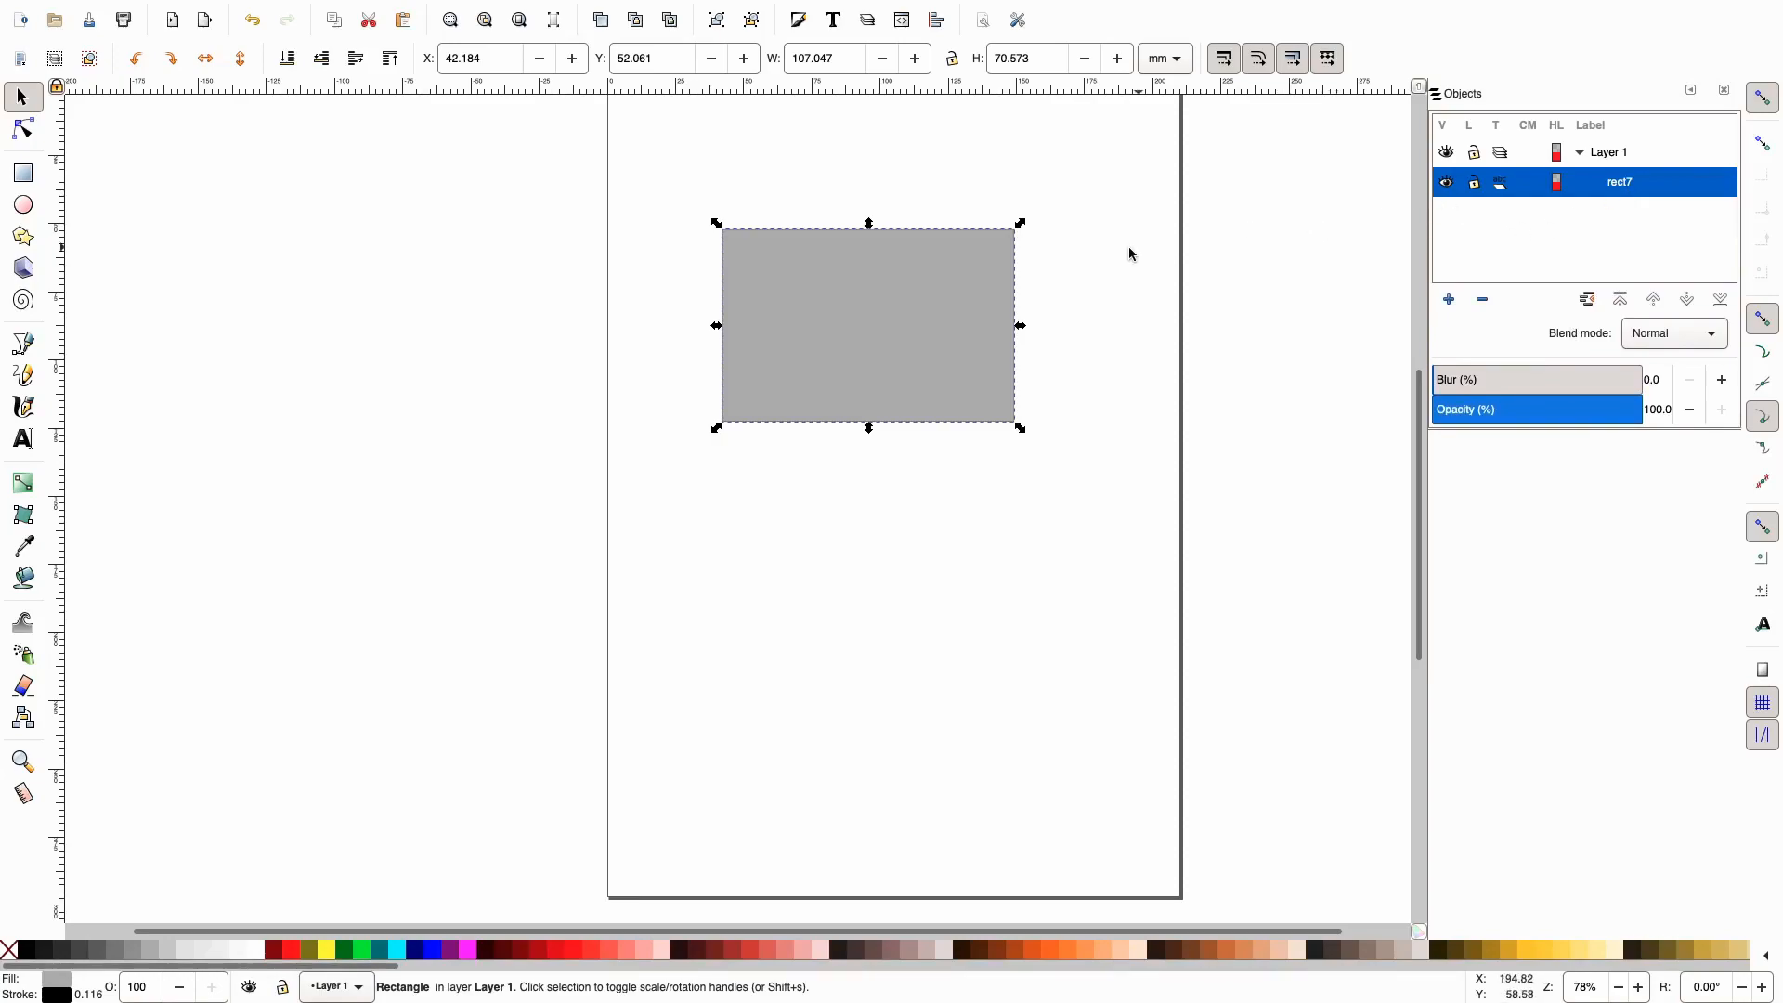
# Duplicate the grey rectangle and fill the copy with pale pink
pyautogui.rightClick(956, 303)
pyautogui.click(1013, 427)
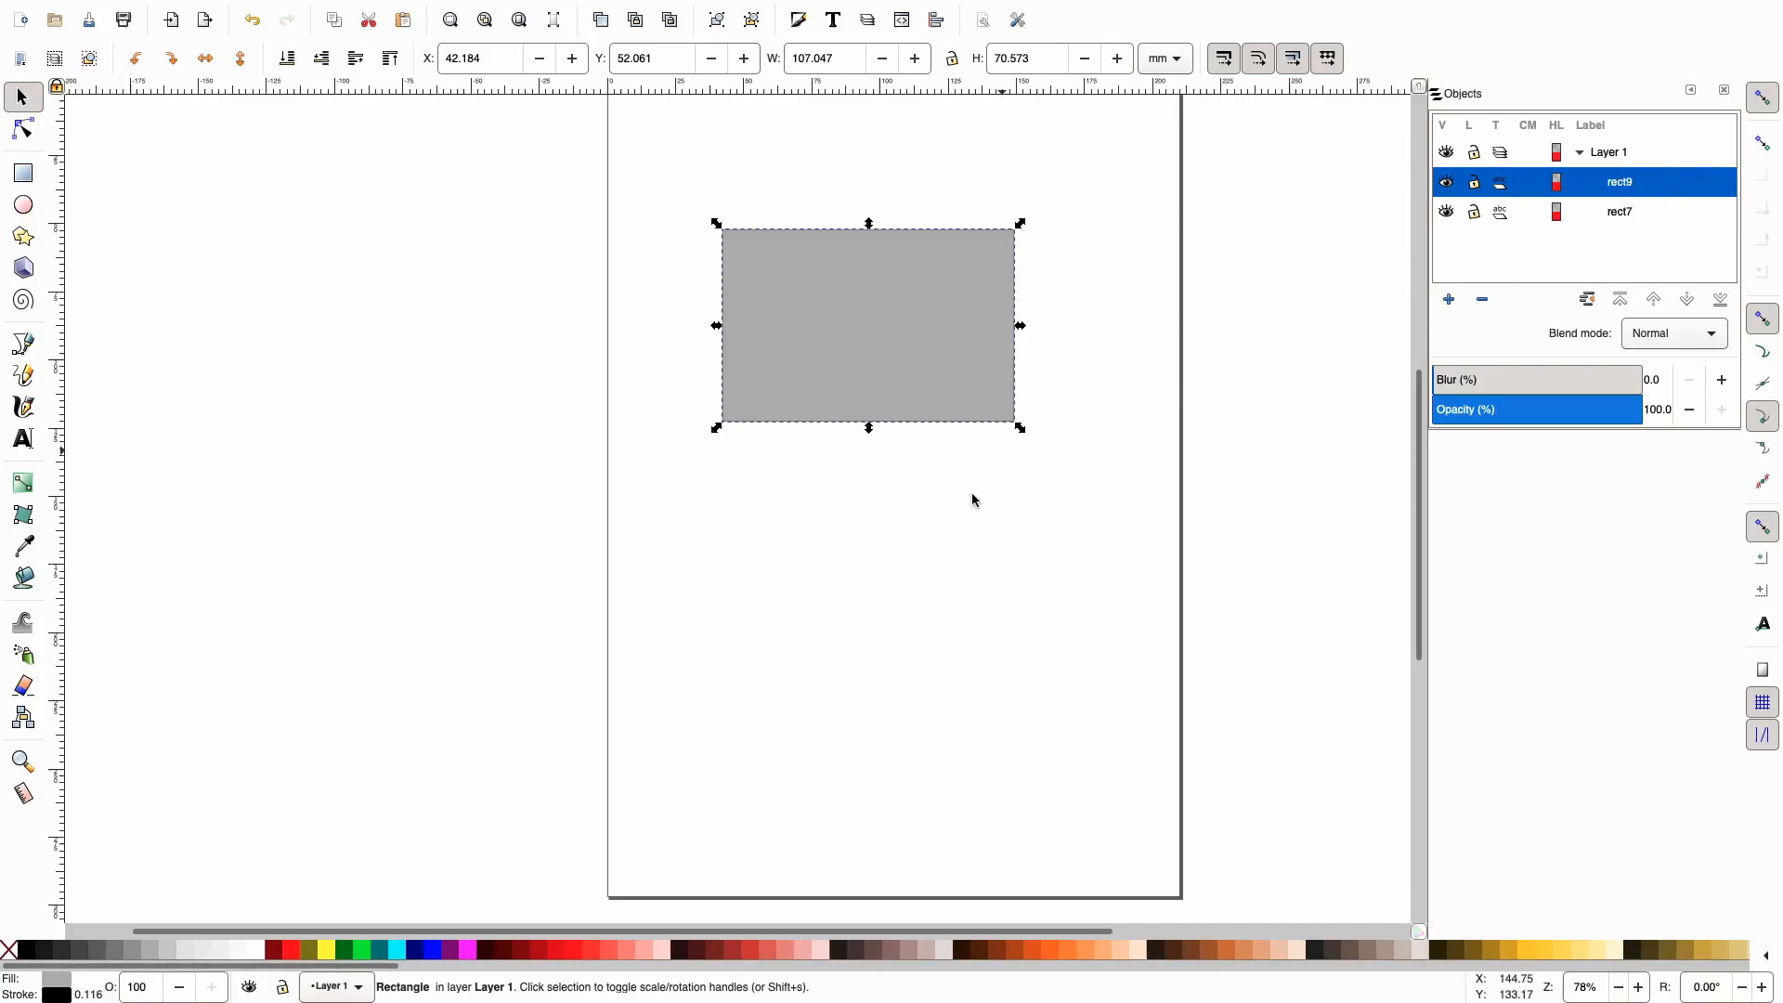
pyautogui.click(668, 951)
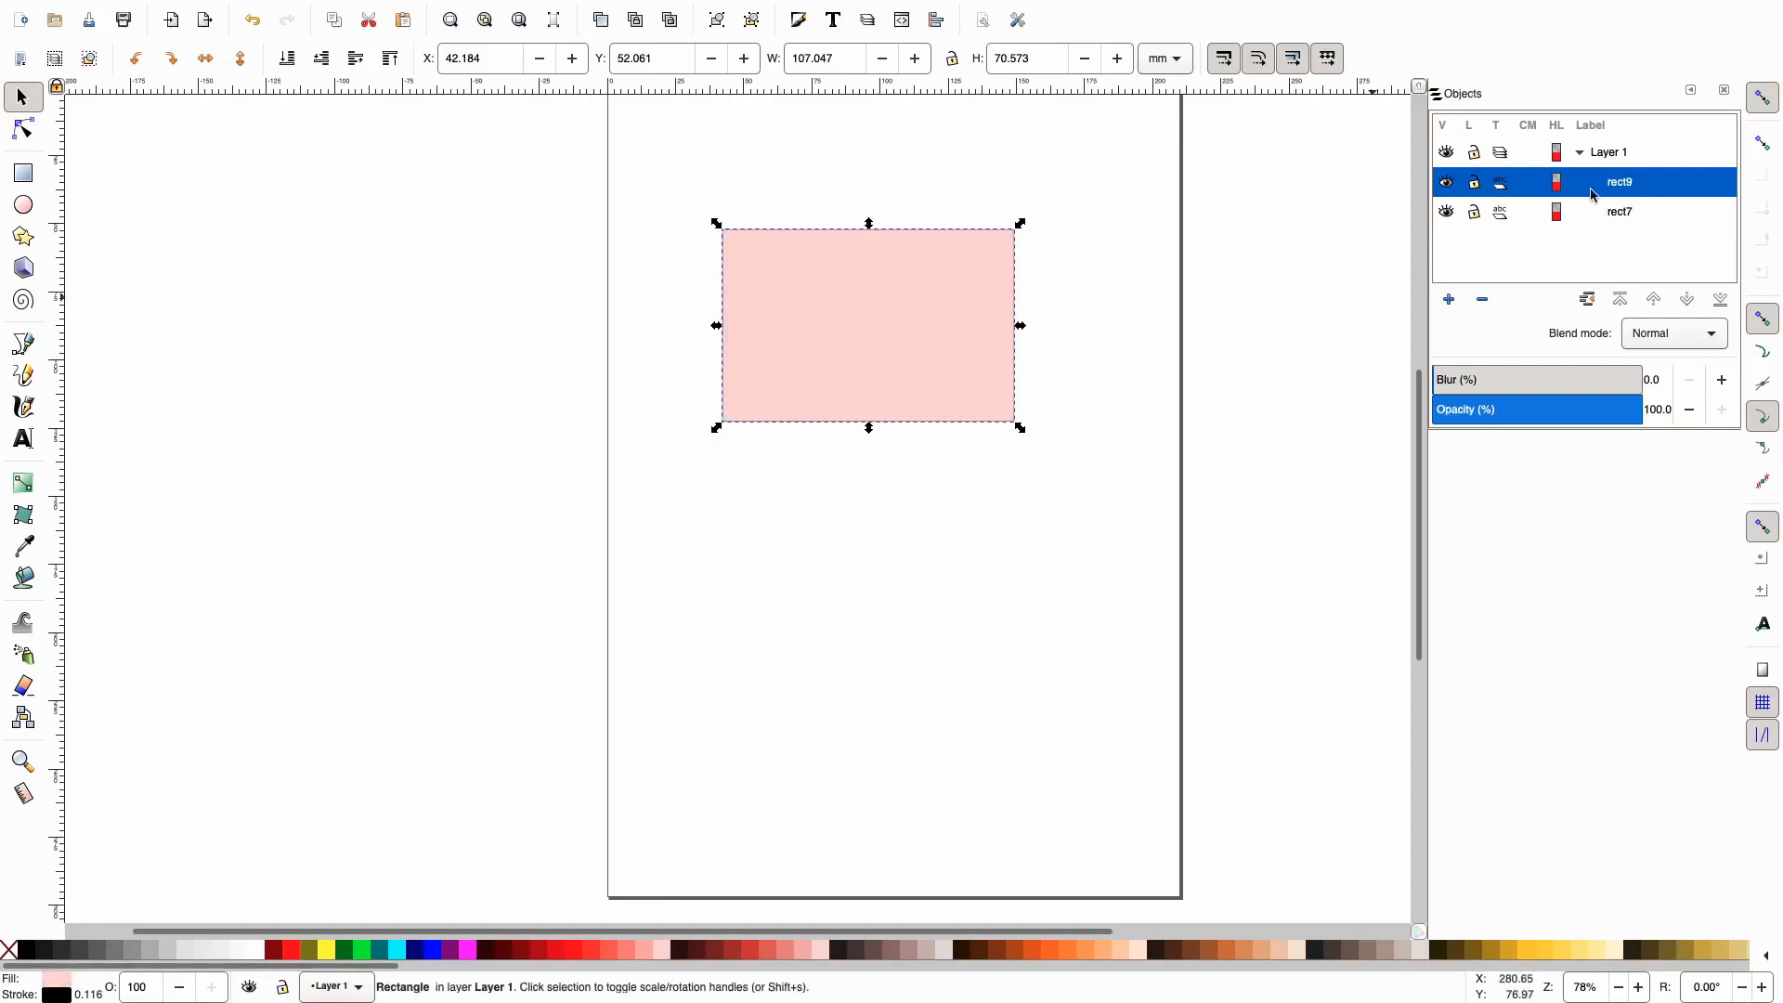
# Offset the pink rectangle diagonally down and right to about X 61, Y 69 mm and reduce its opacity to about 62%
pyautogui.click(1620, 212)
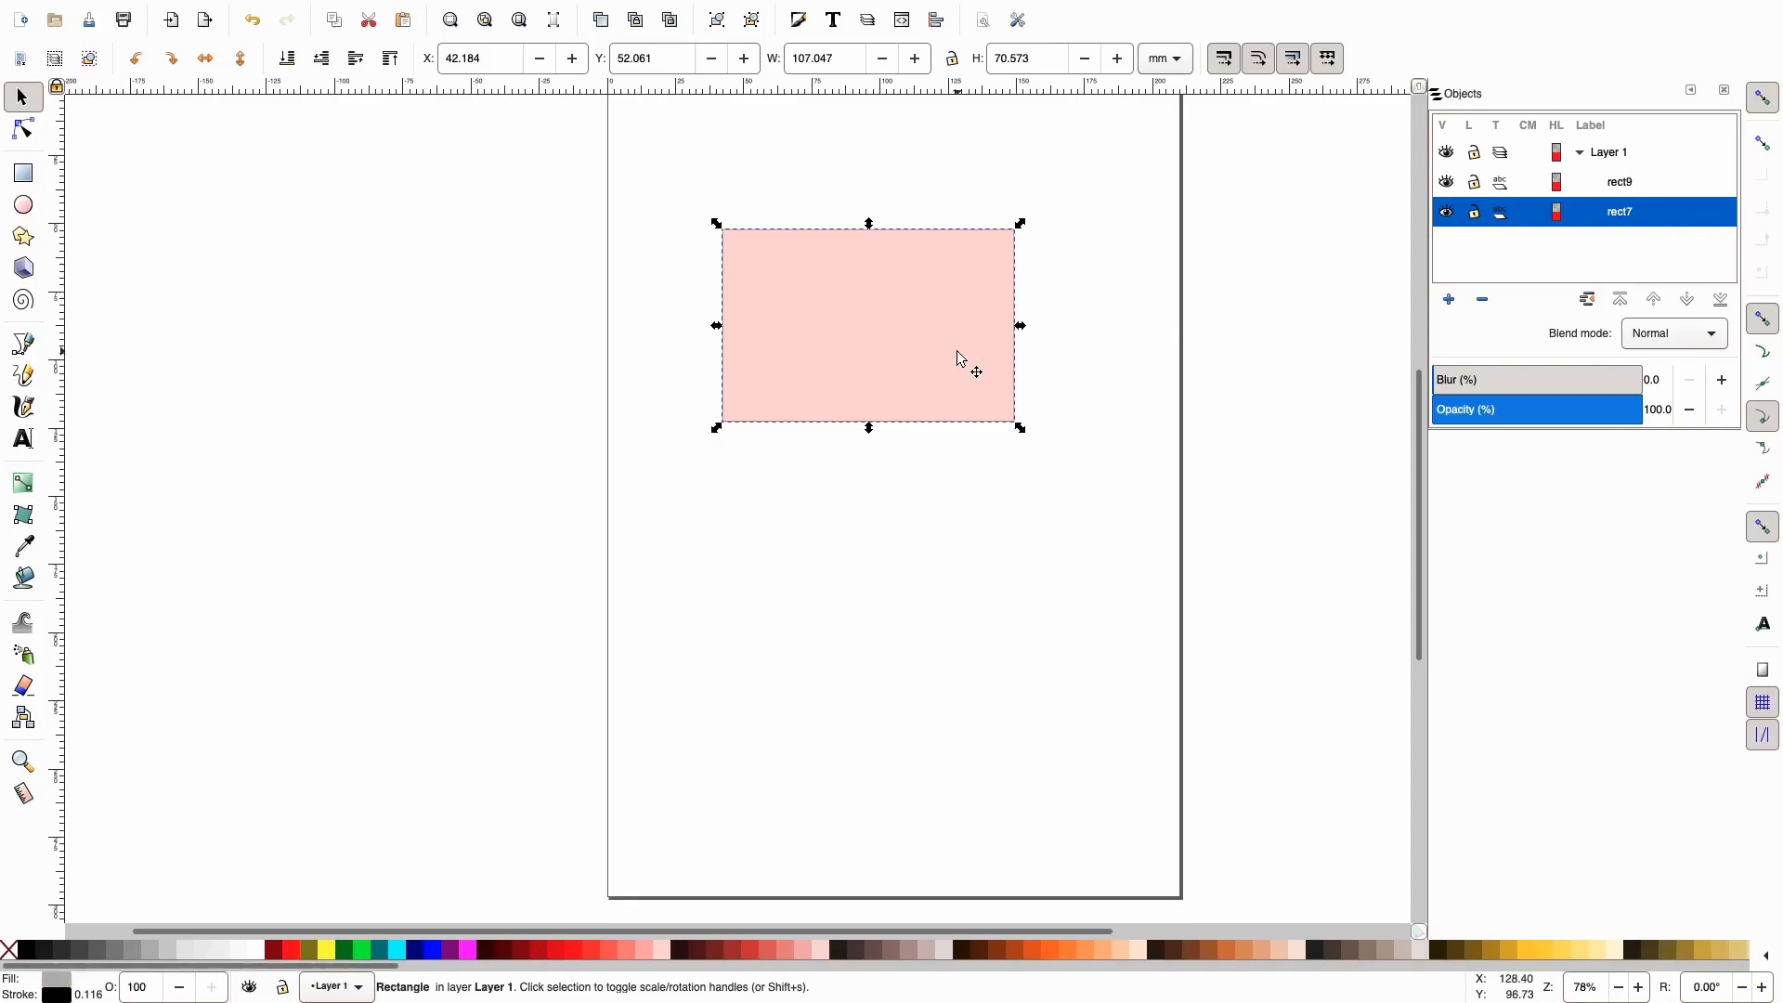
pyautogui.moveTo(961, 360); pyautogui.dragTo(1014, 401)
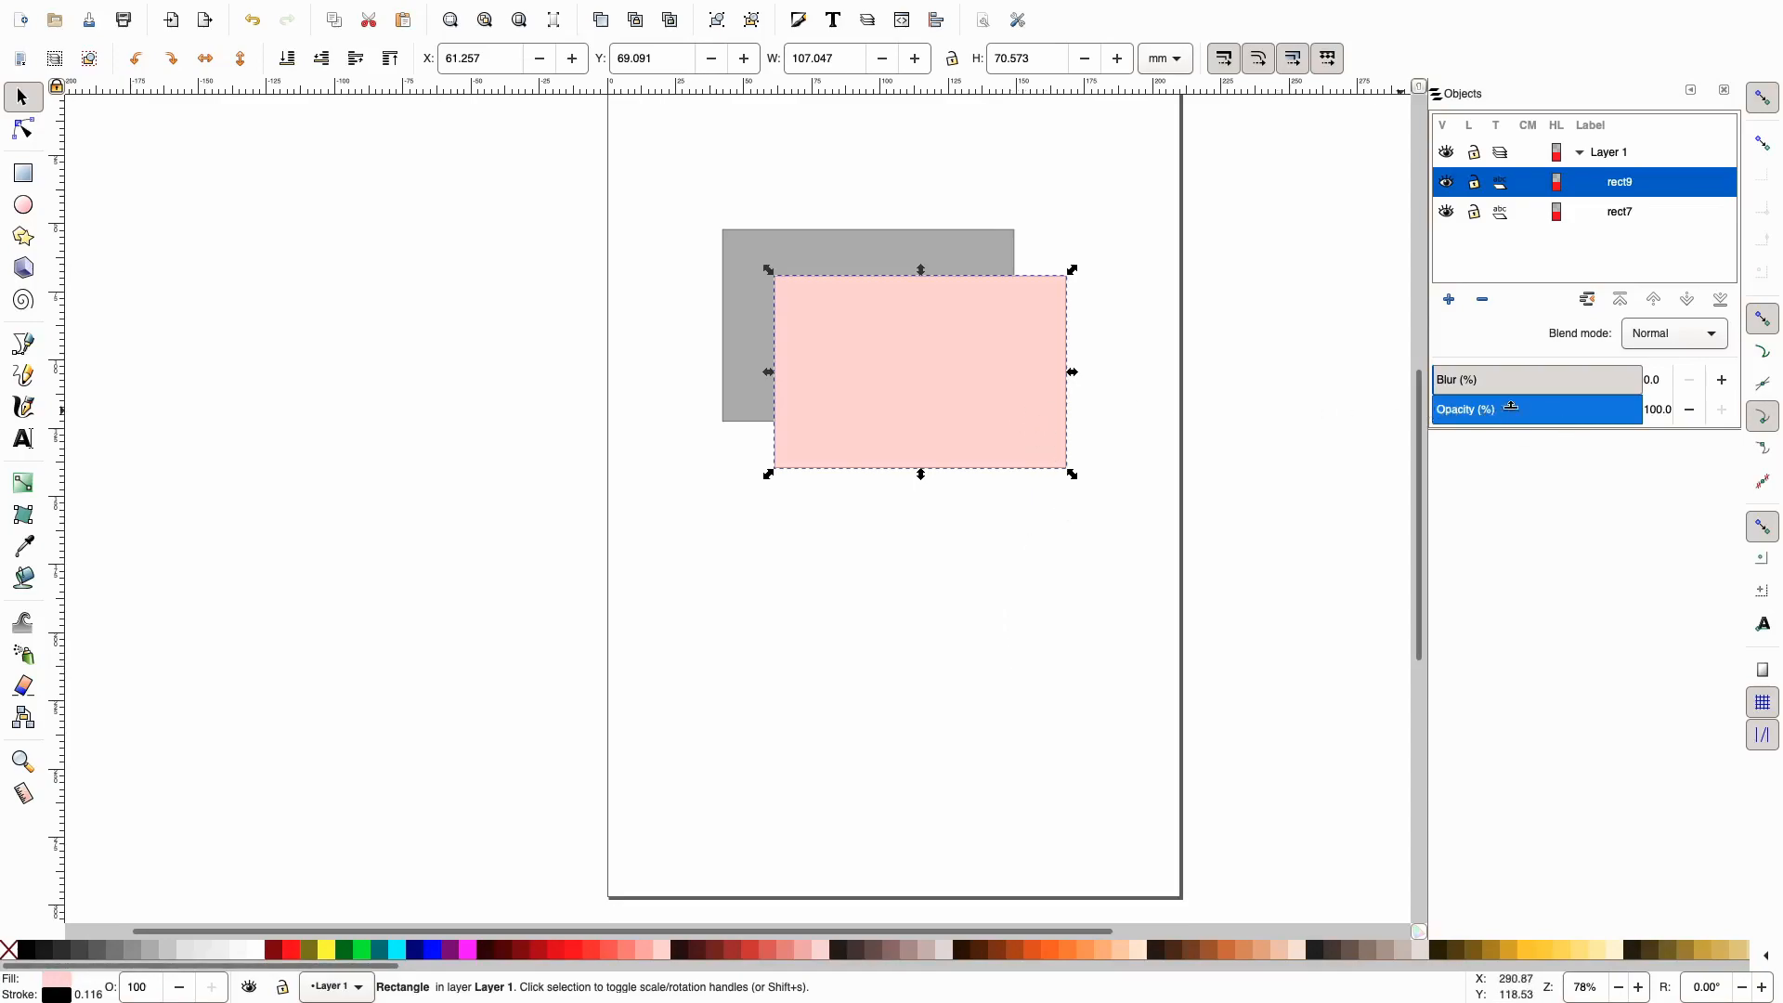
pyautogui.click(1641, 410)
pyautogui.moveTo(1641, 410); pyautogui.dragTo(1564, 410)
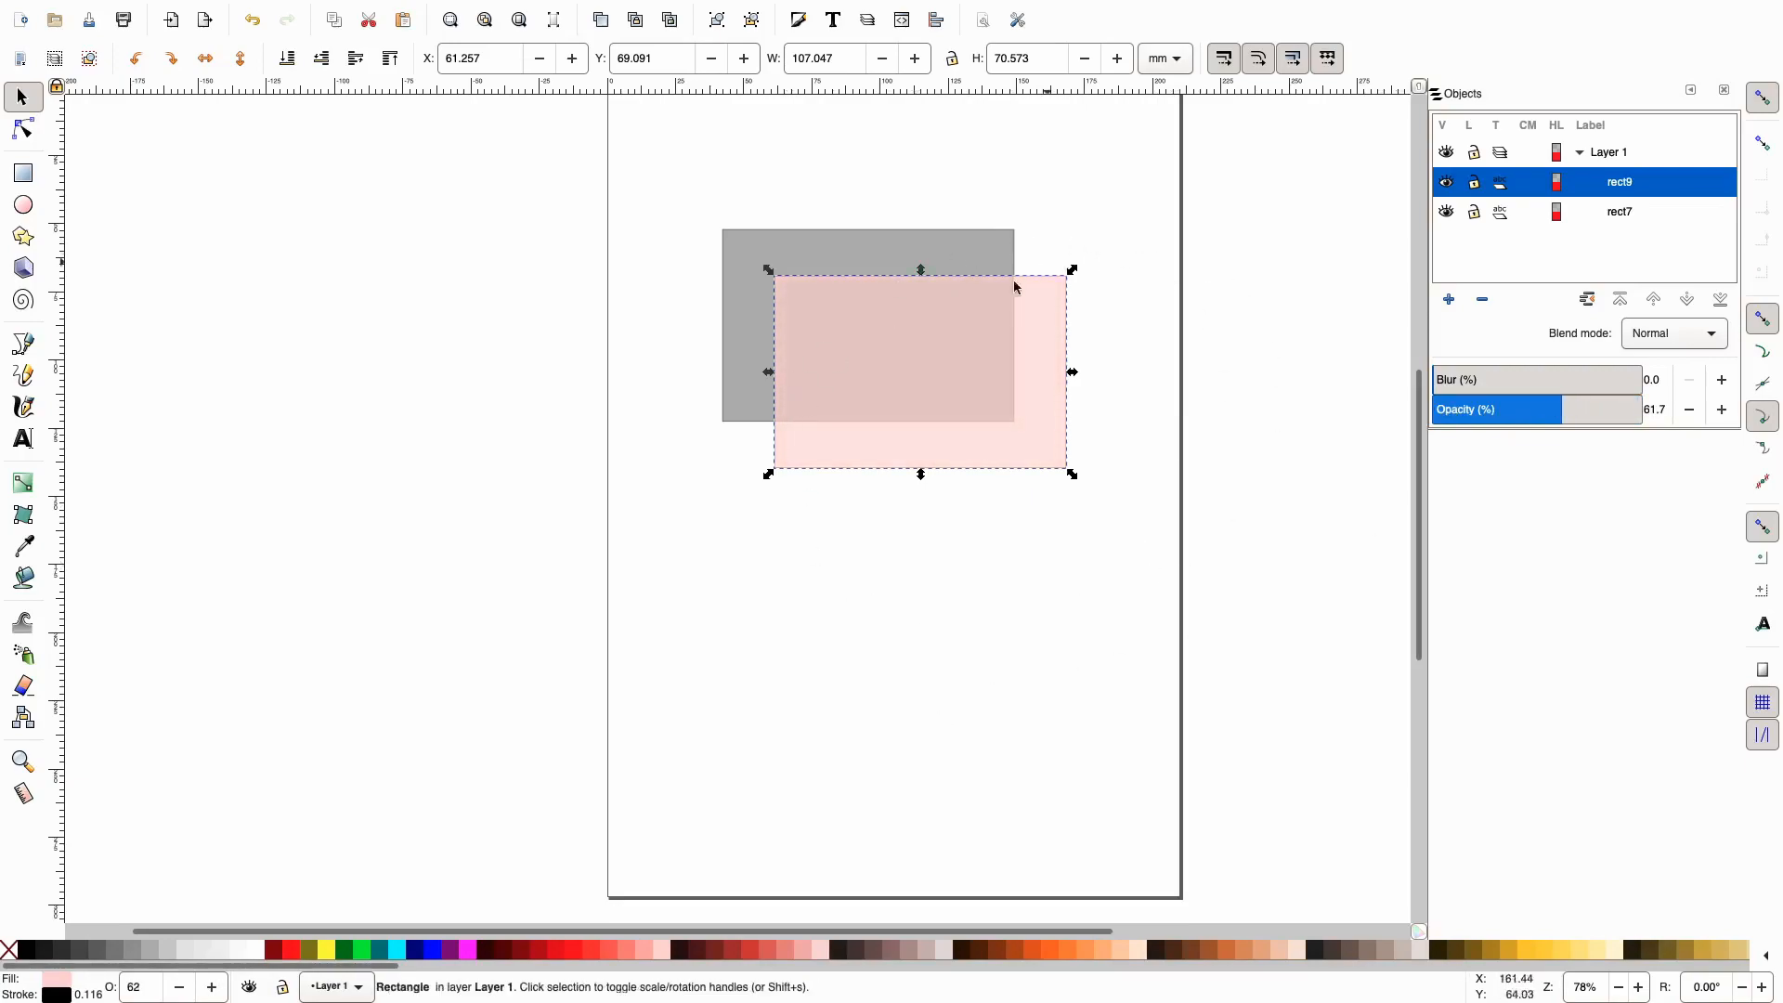
pyautogui.click(945, 685)
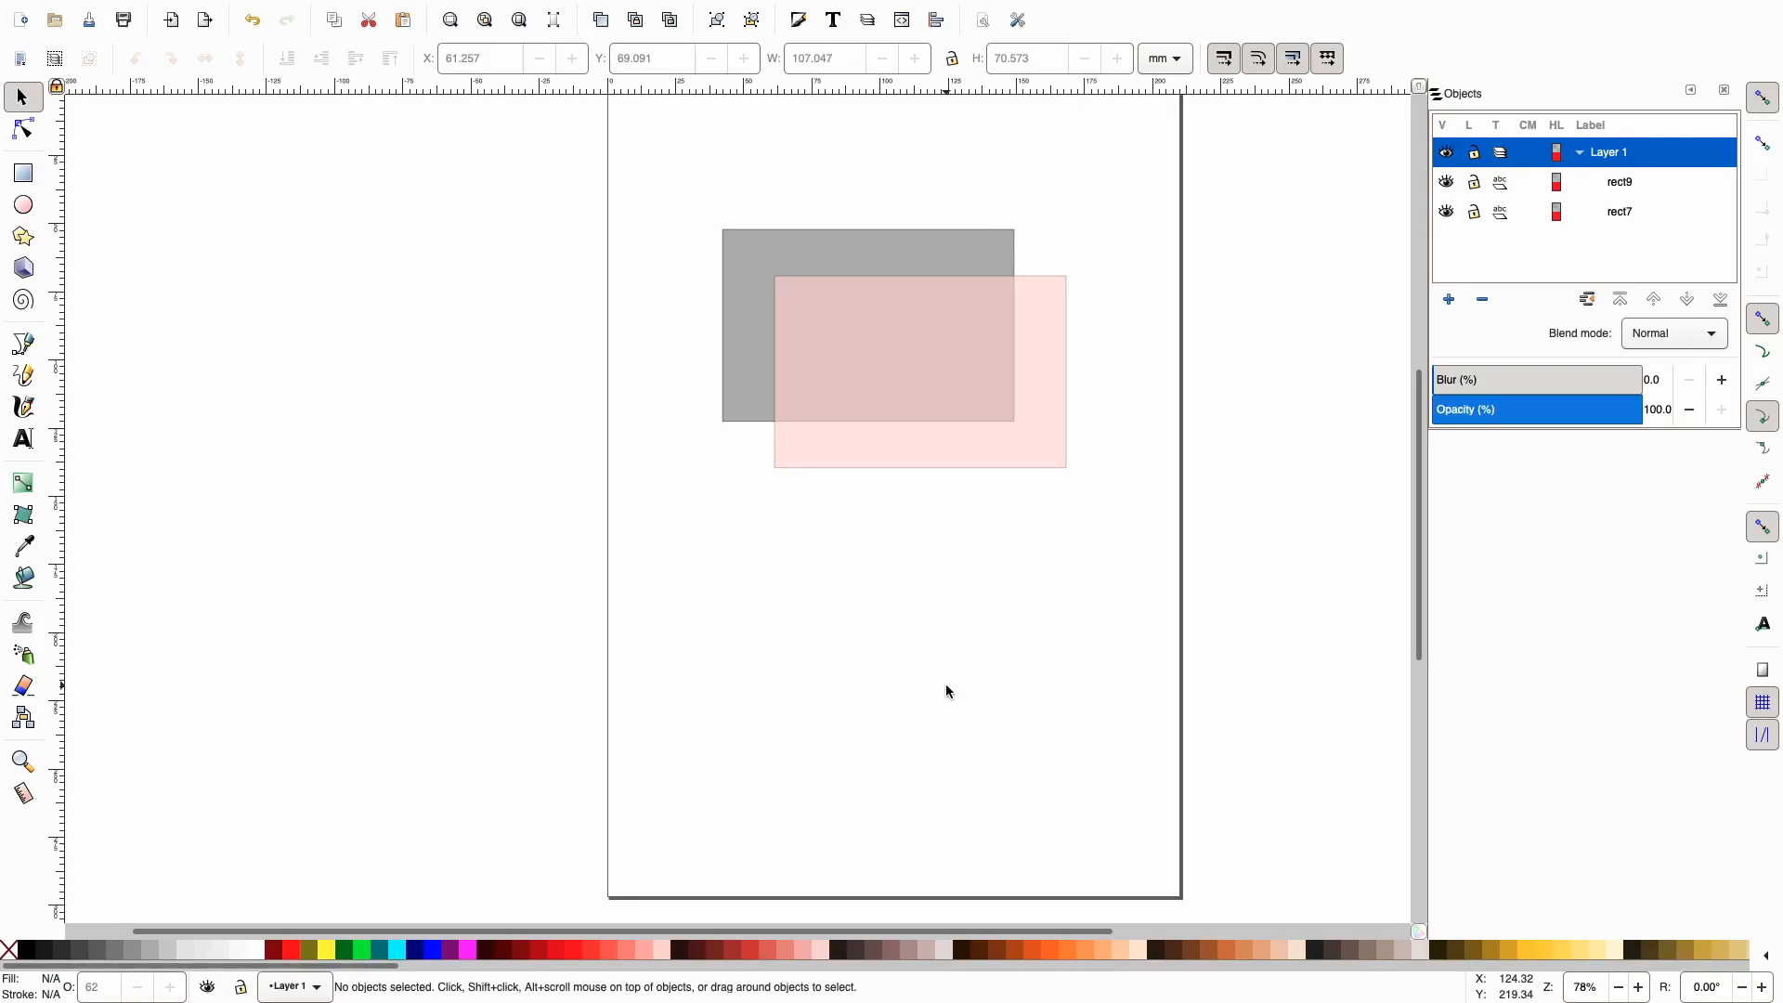
# Round the pink rectangle's corners to a radius of about 20 mm with the Rectangle tool, and deselect it
pyautogui.click(907, 368)
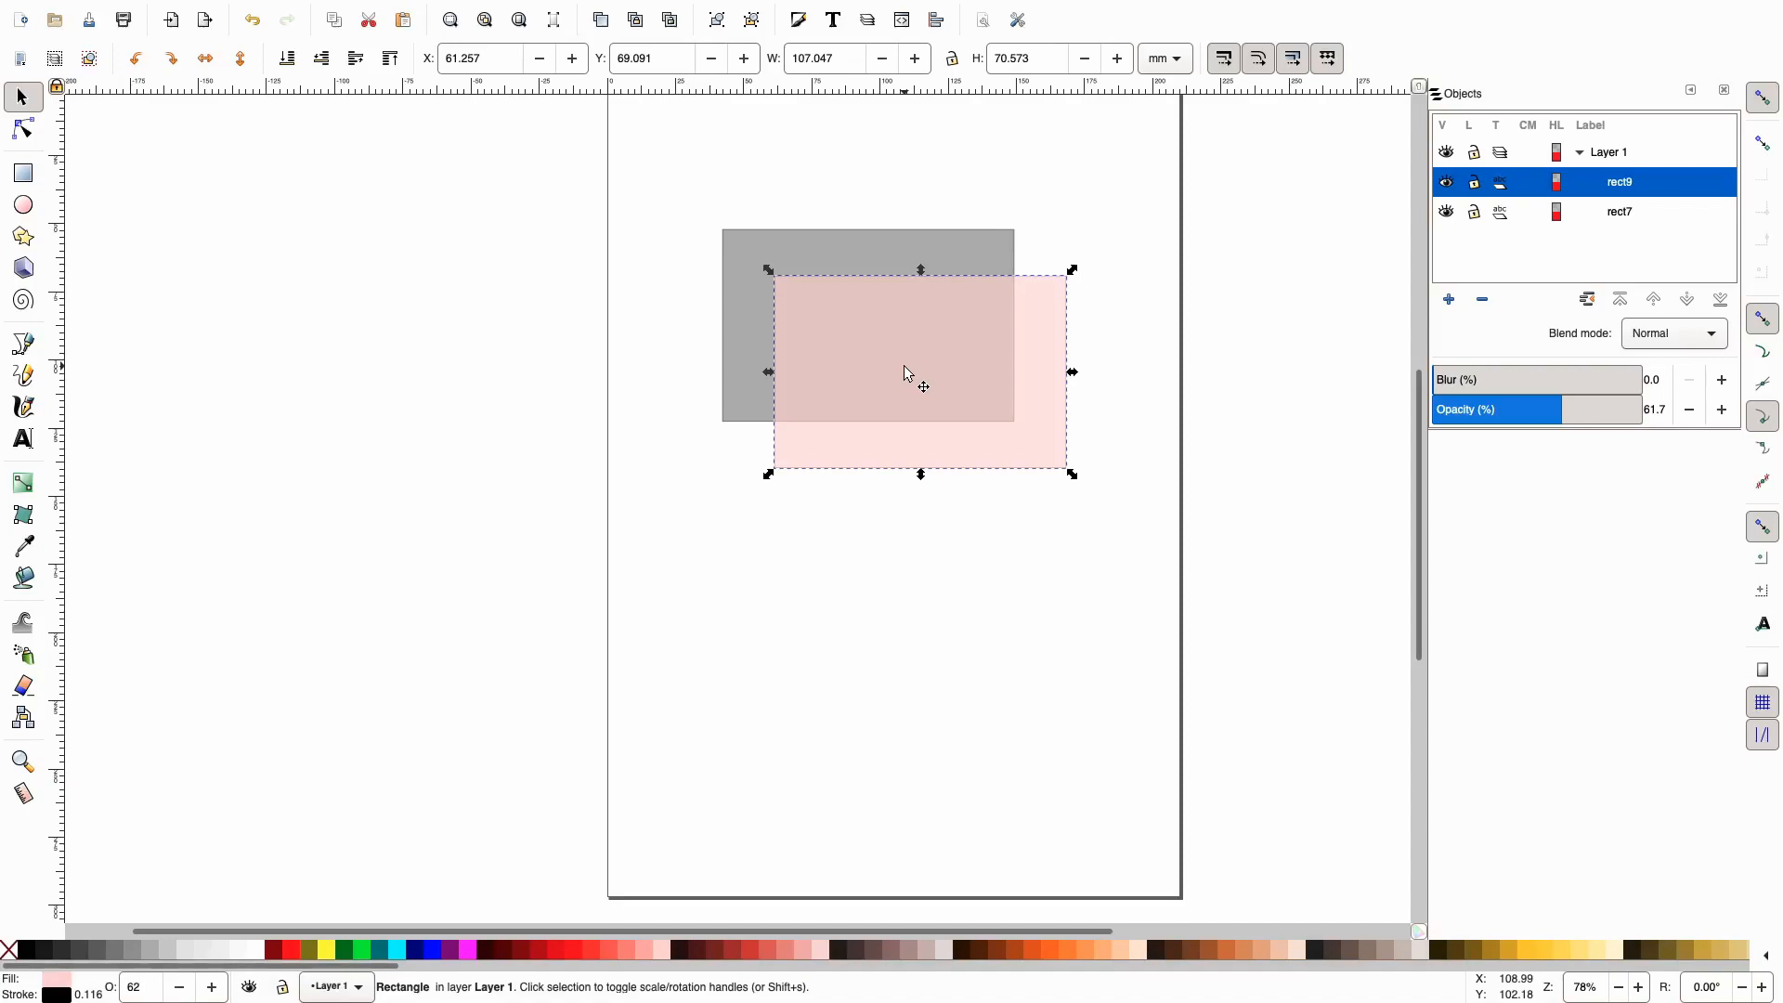
pyautogui.press('r')
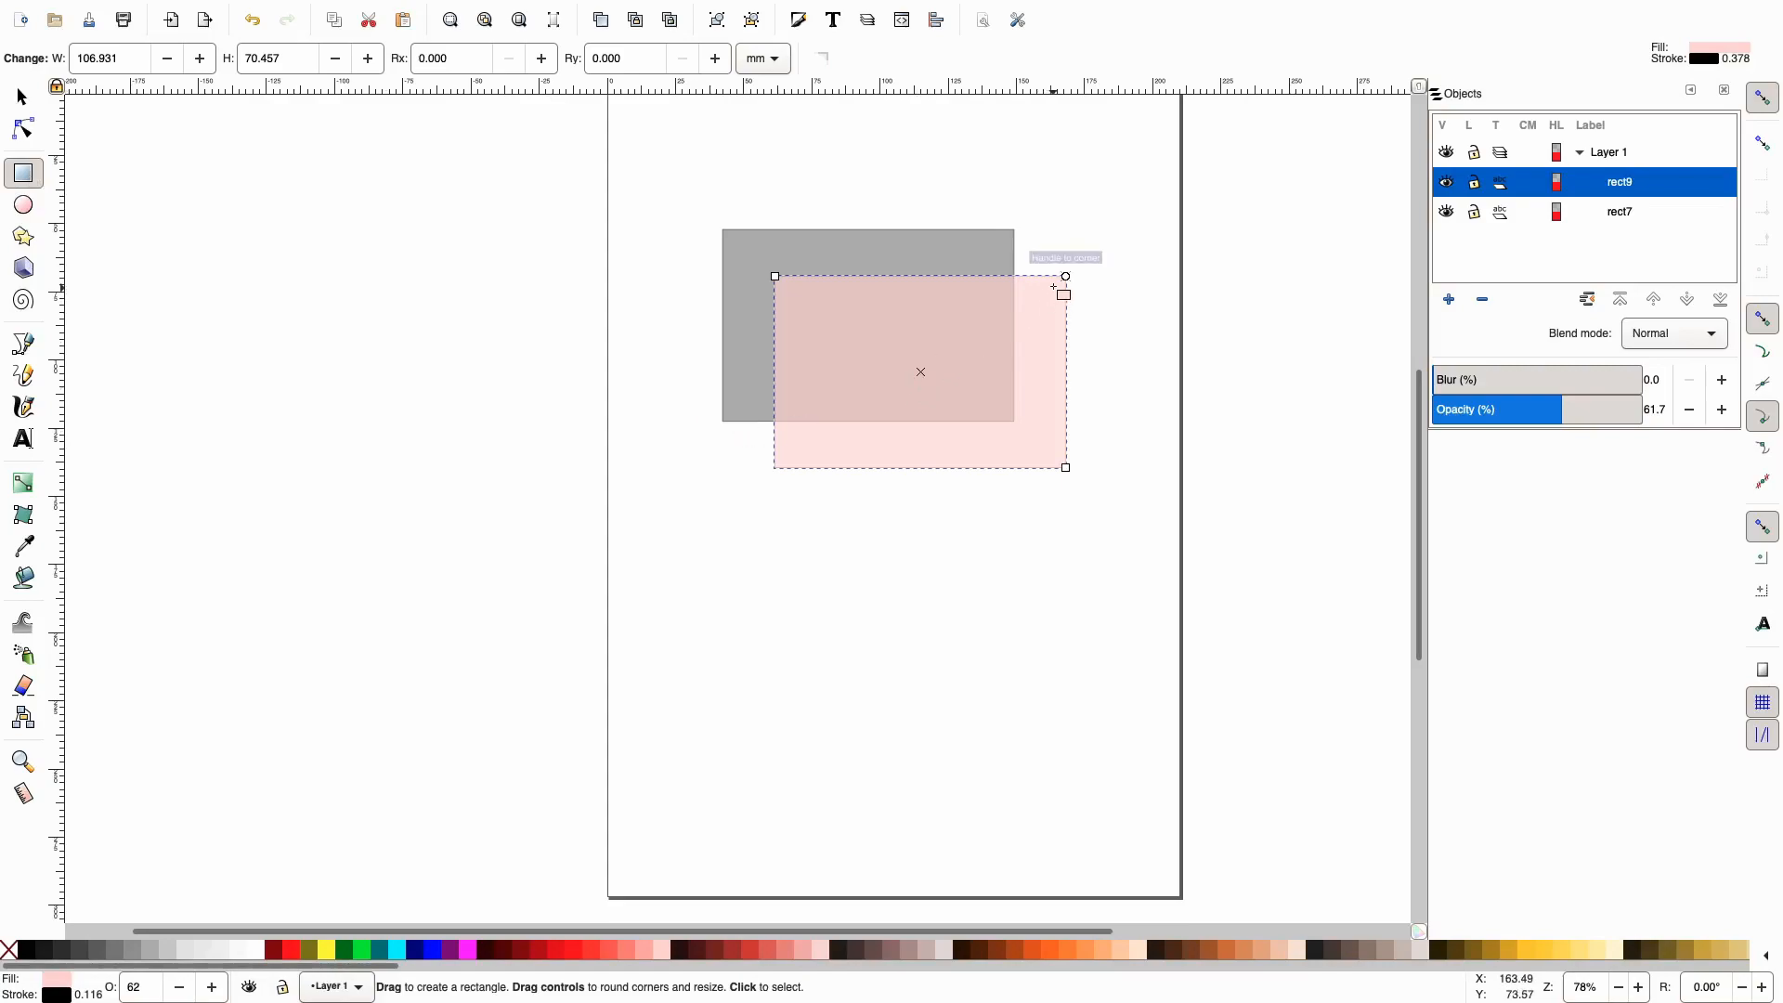
pyautogui.moveTo(1065, 276); pyautogui.dragTo(1066, 329)
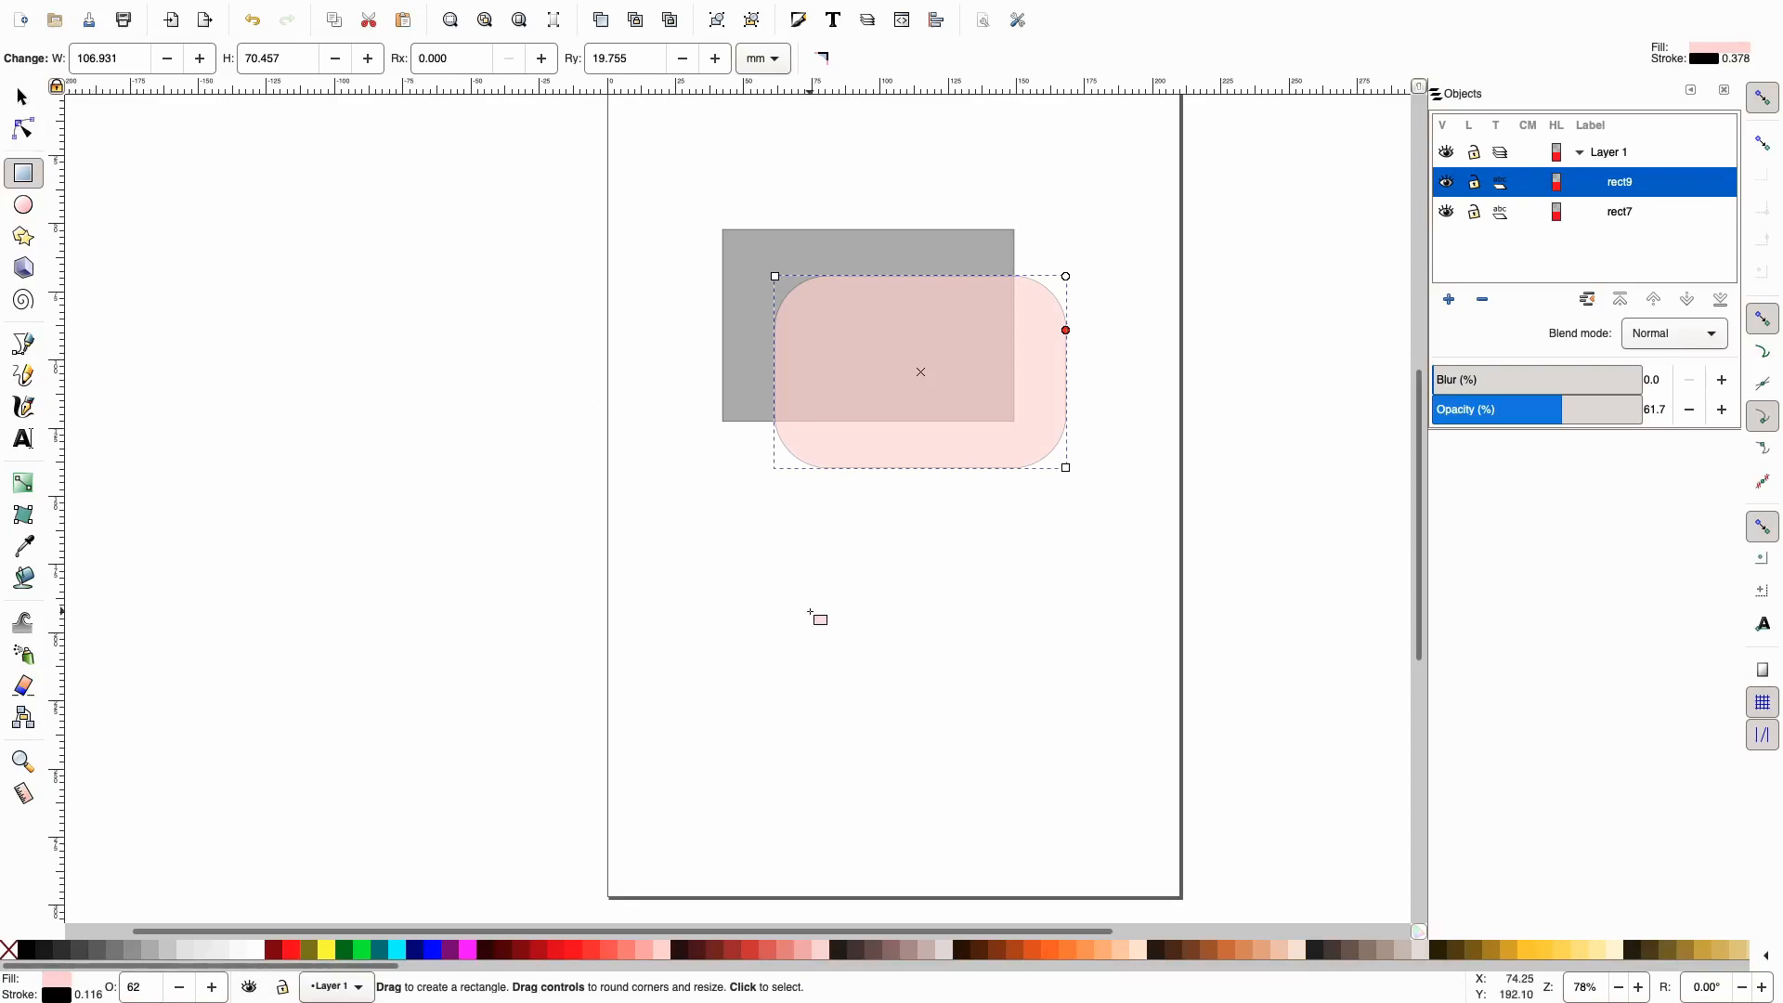
pyautogui.press('s')
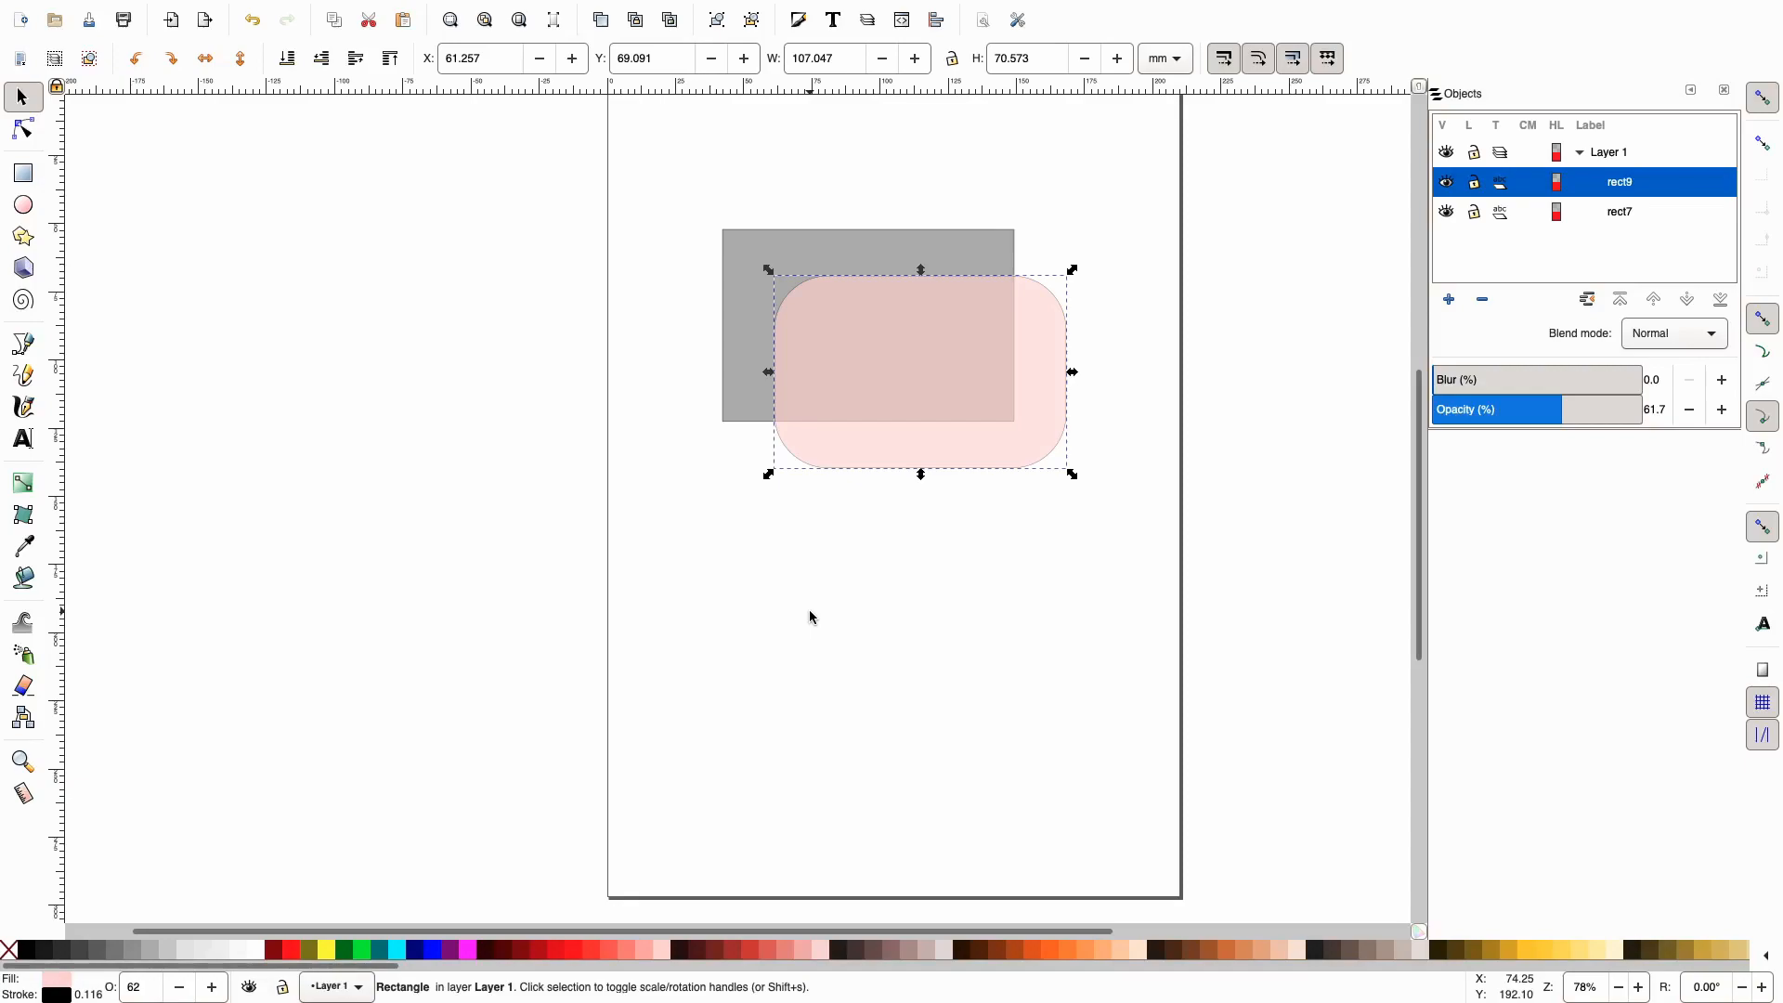
pyautogui.press('Escape')
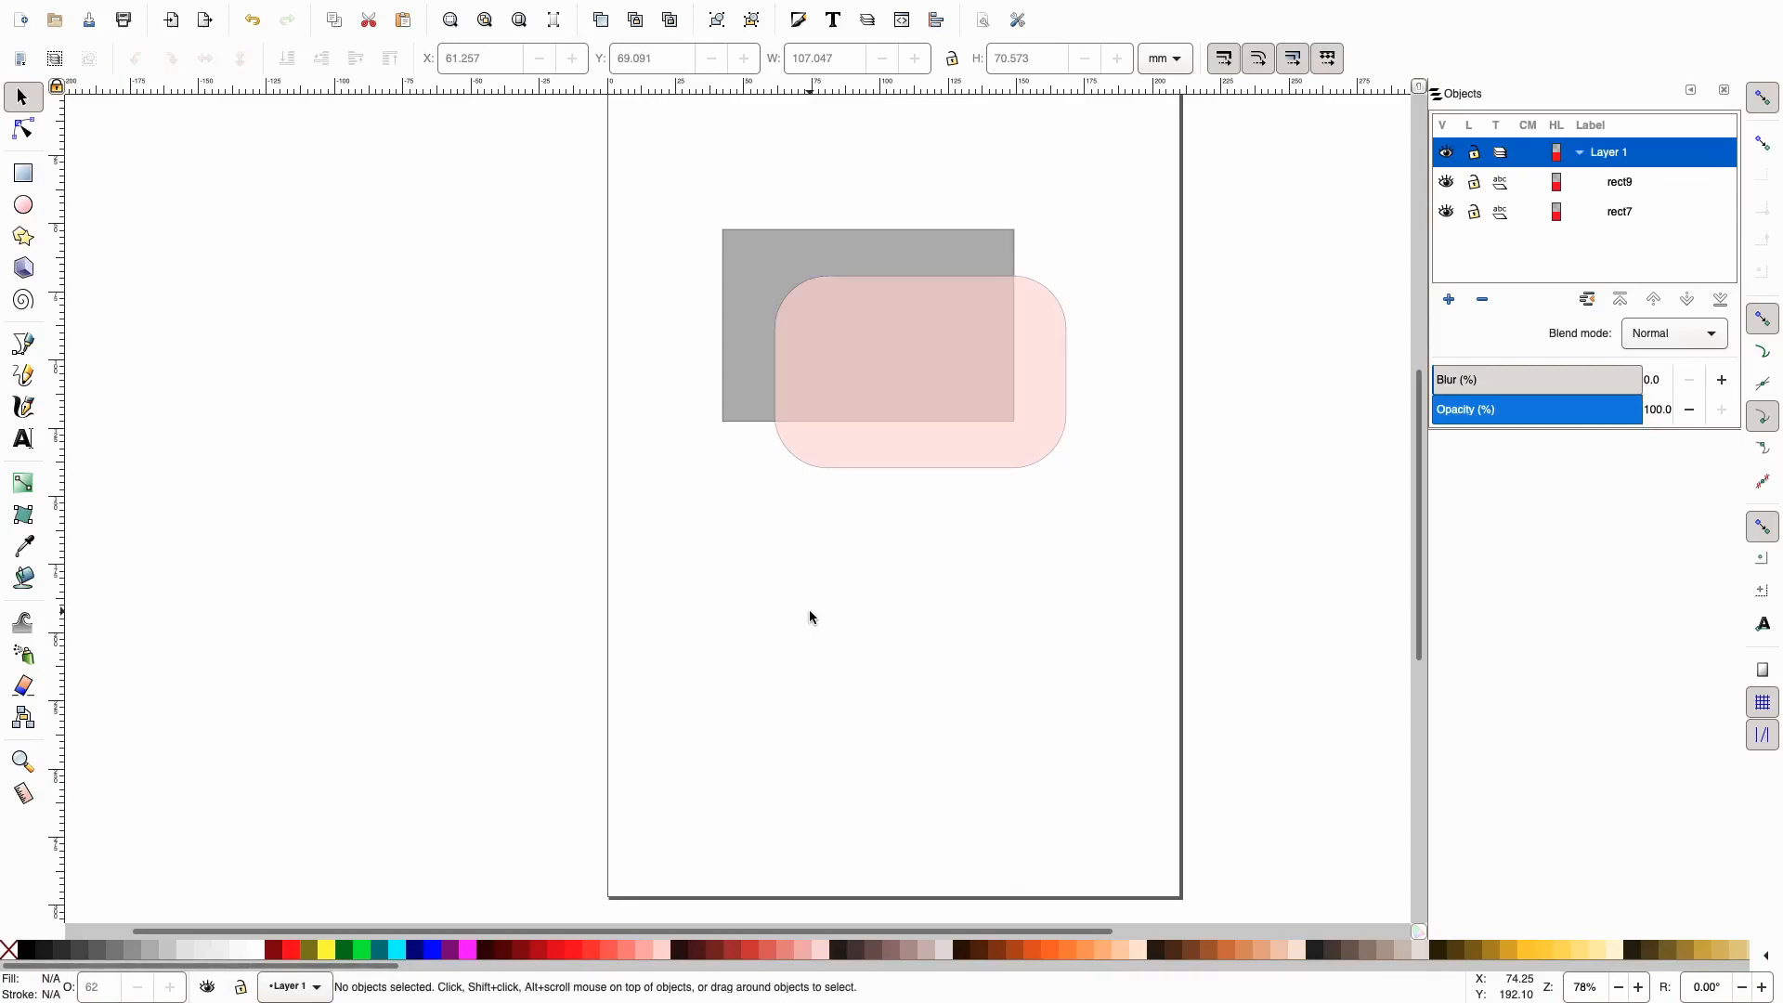
# Draw a near-circular ellipse about 80 by 78 mm across the page's left edge, and select the grey rectangle
pyautogui.click(25, 205)
pyautogui.moveTo(500, 438); pyautogui.dragTo(717, 652)
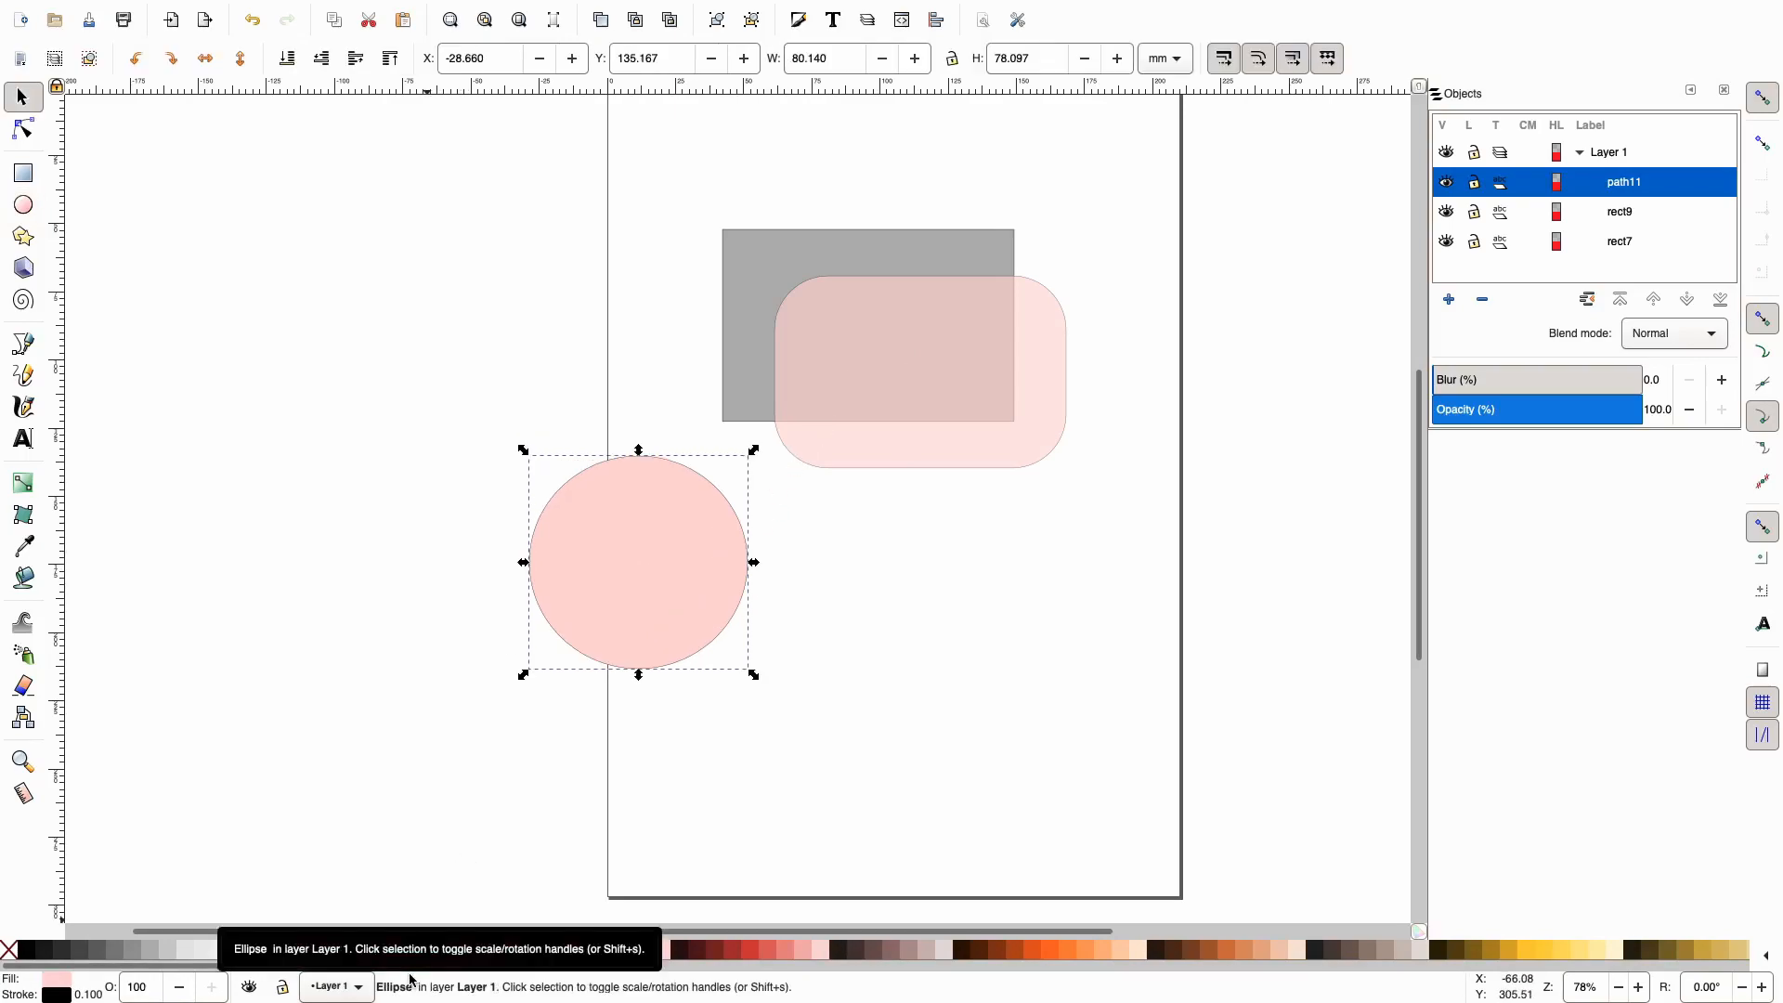
pyautogui.click(994, 382)
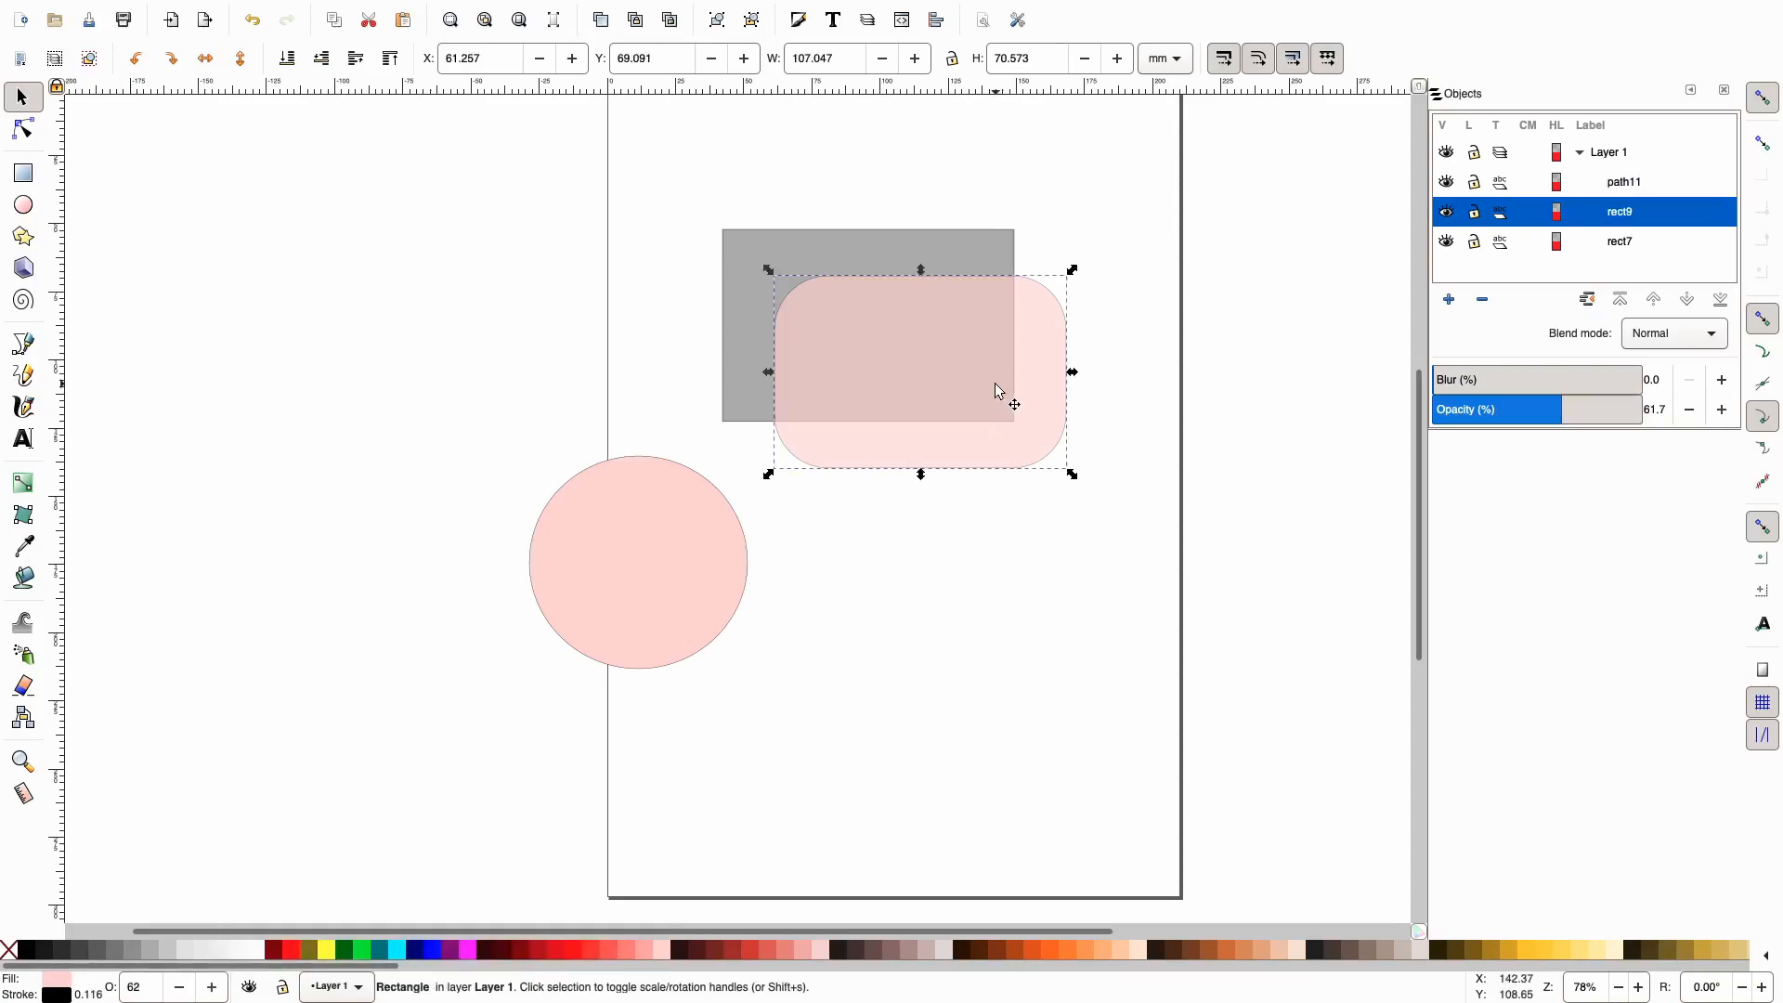
pyautogui.click(909, 253)
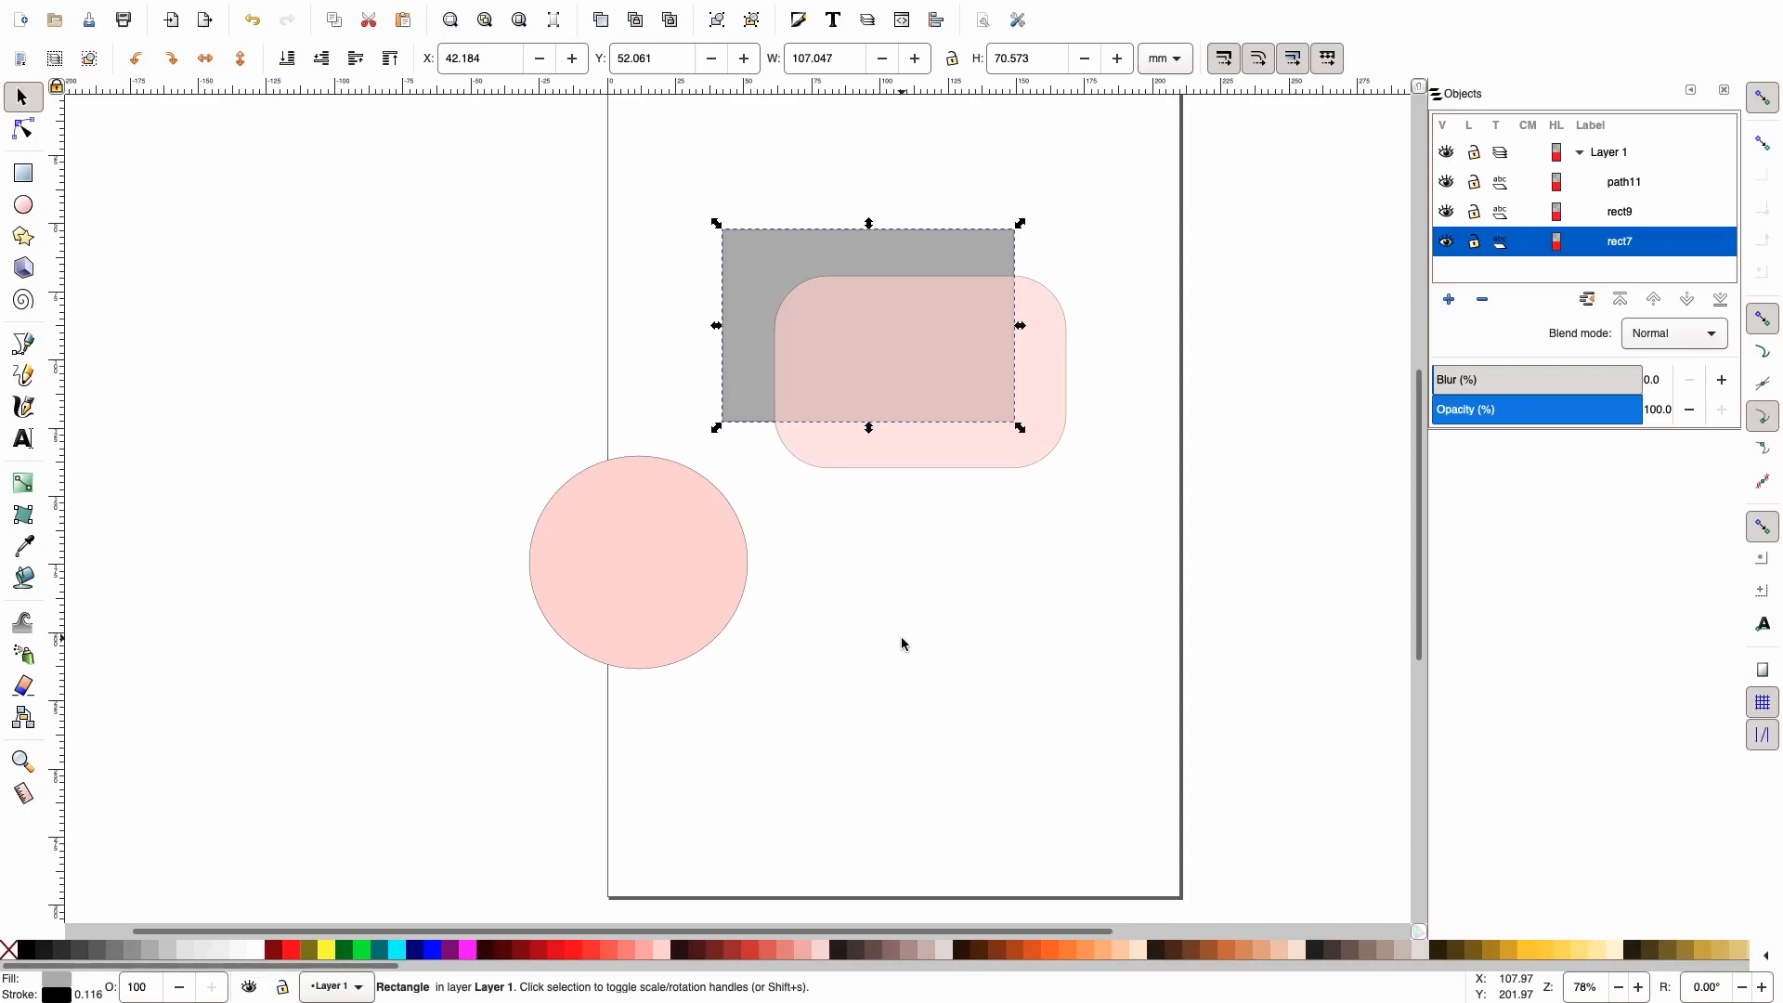
# Select the grey rectangle and convert it from an object to a path
pyautogui.press('Escape')
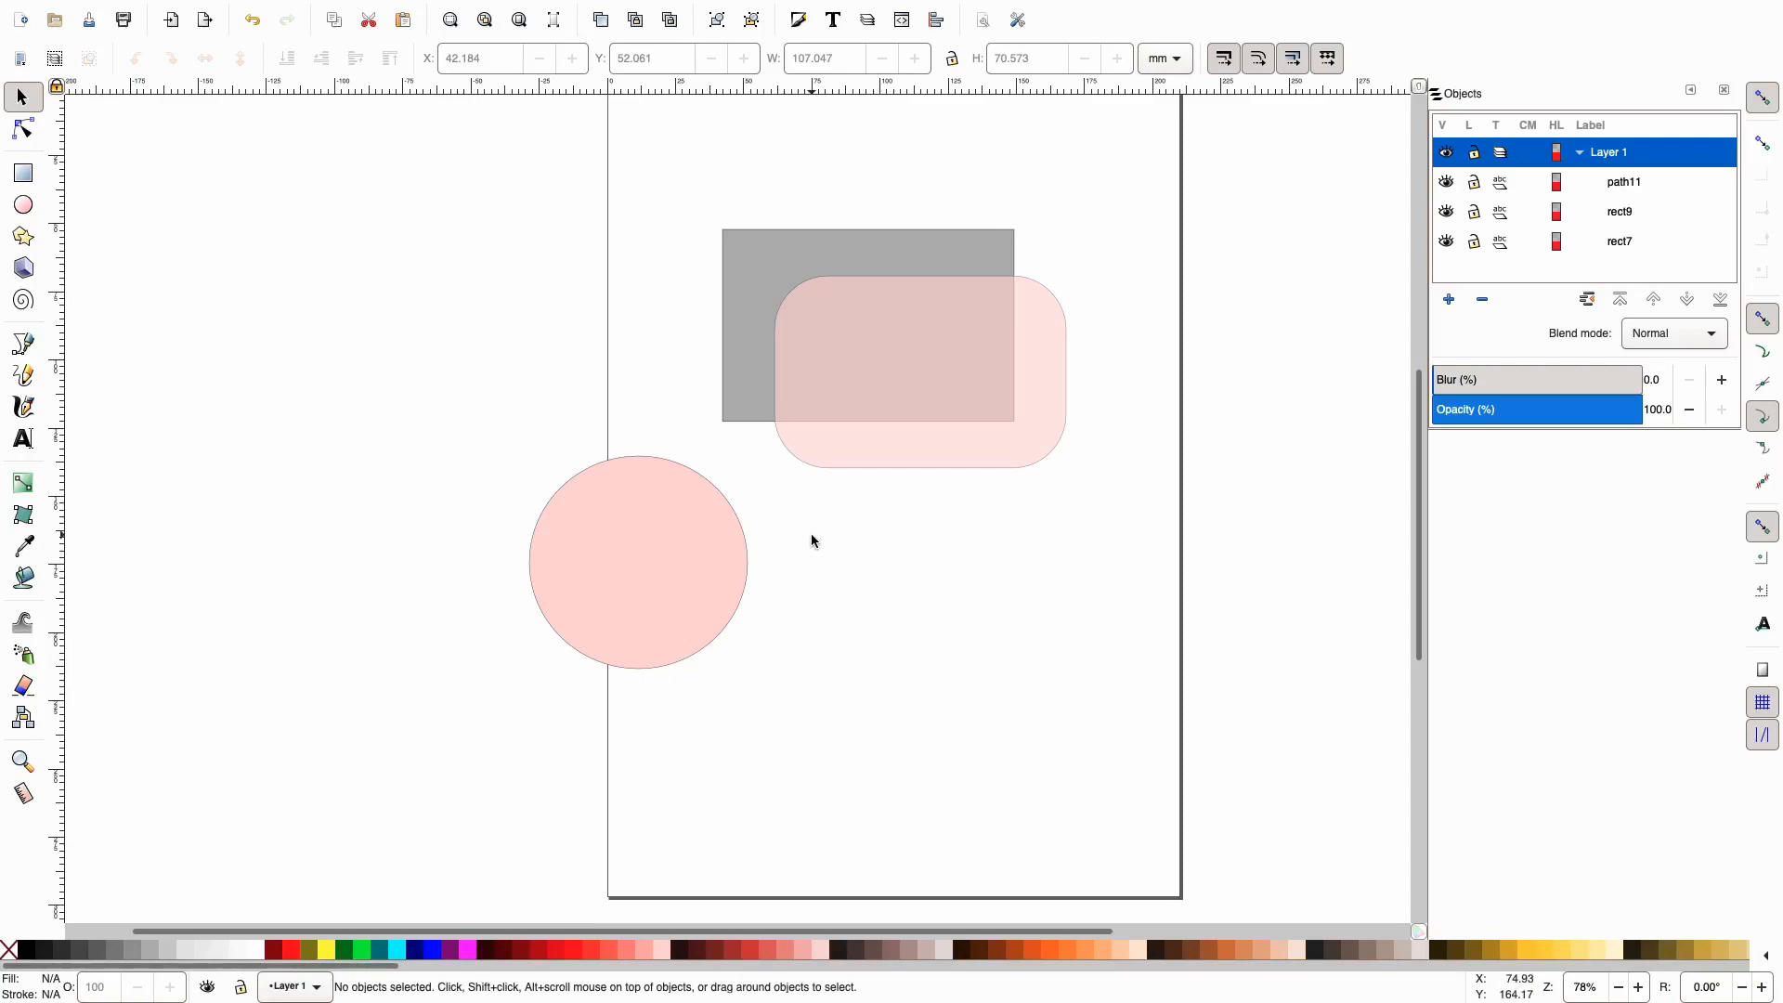
pyautogui.click(946, 370)
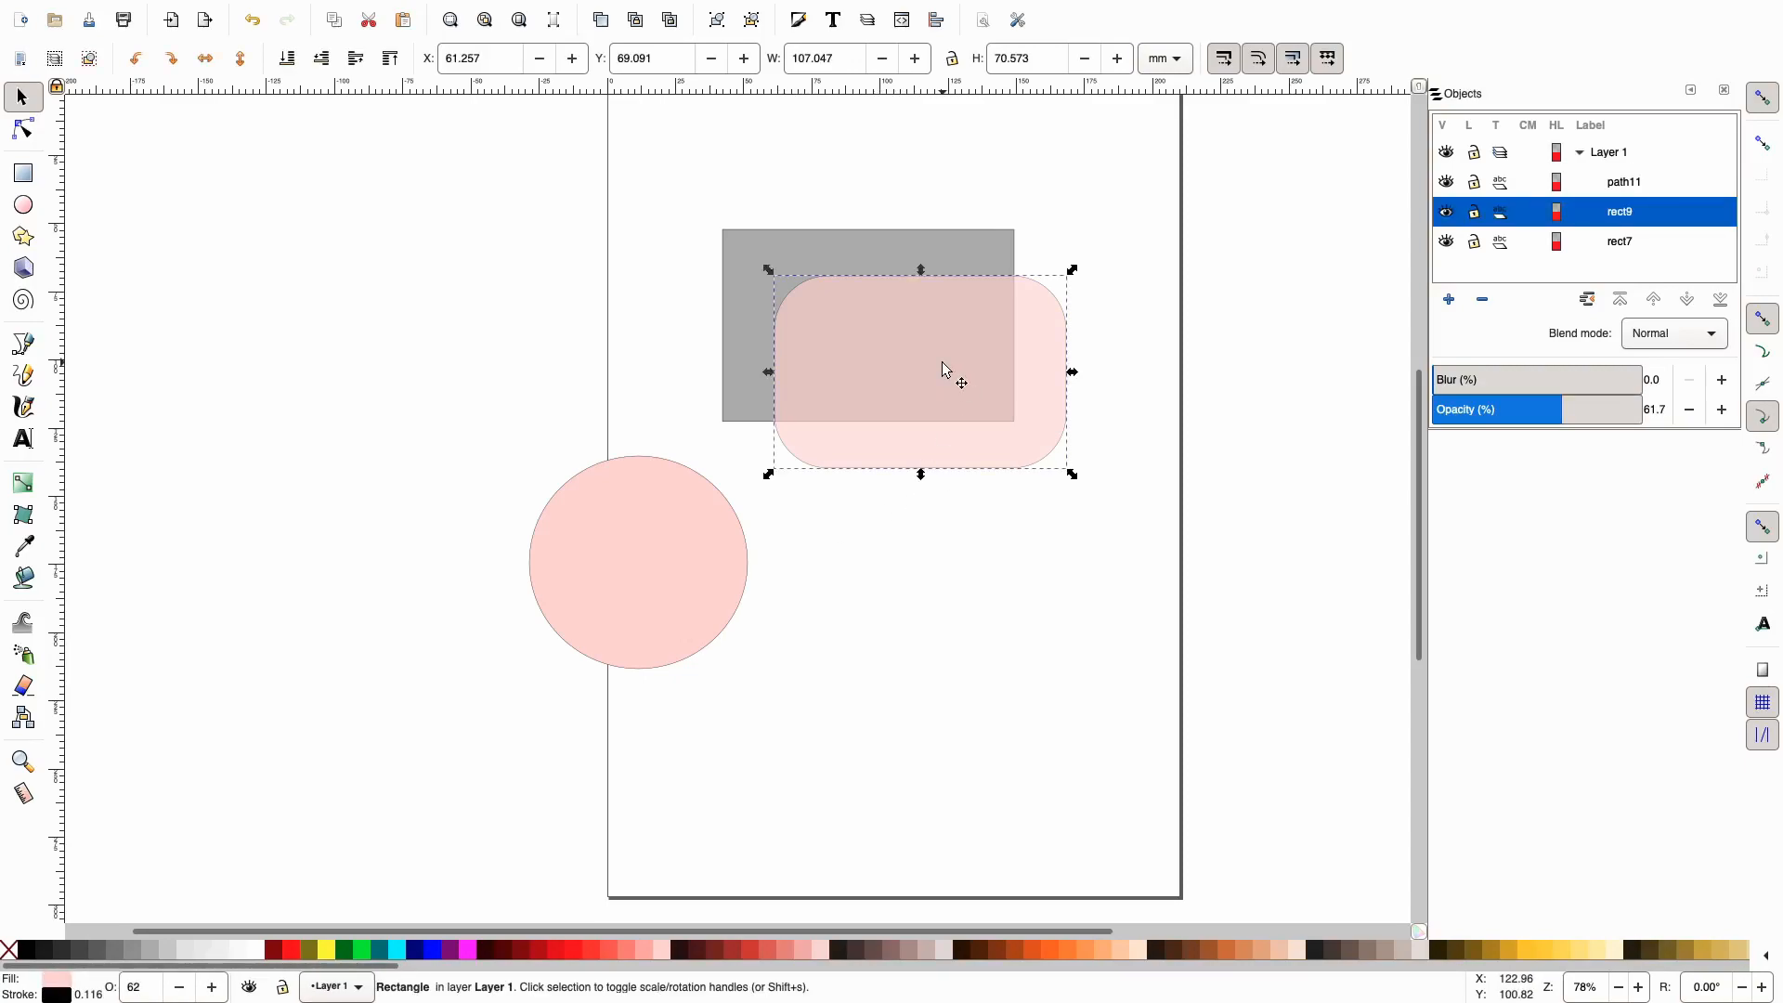
pyautogui.click(868, 262)
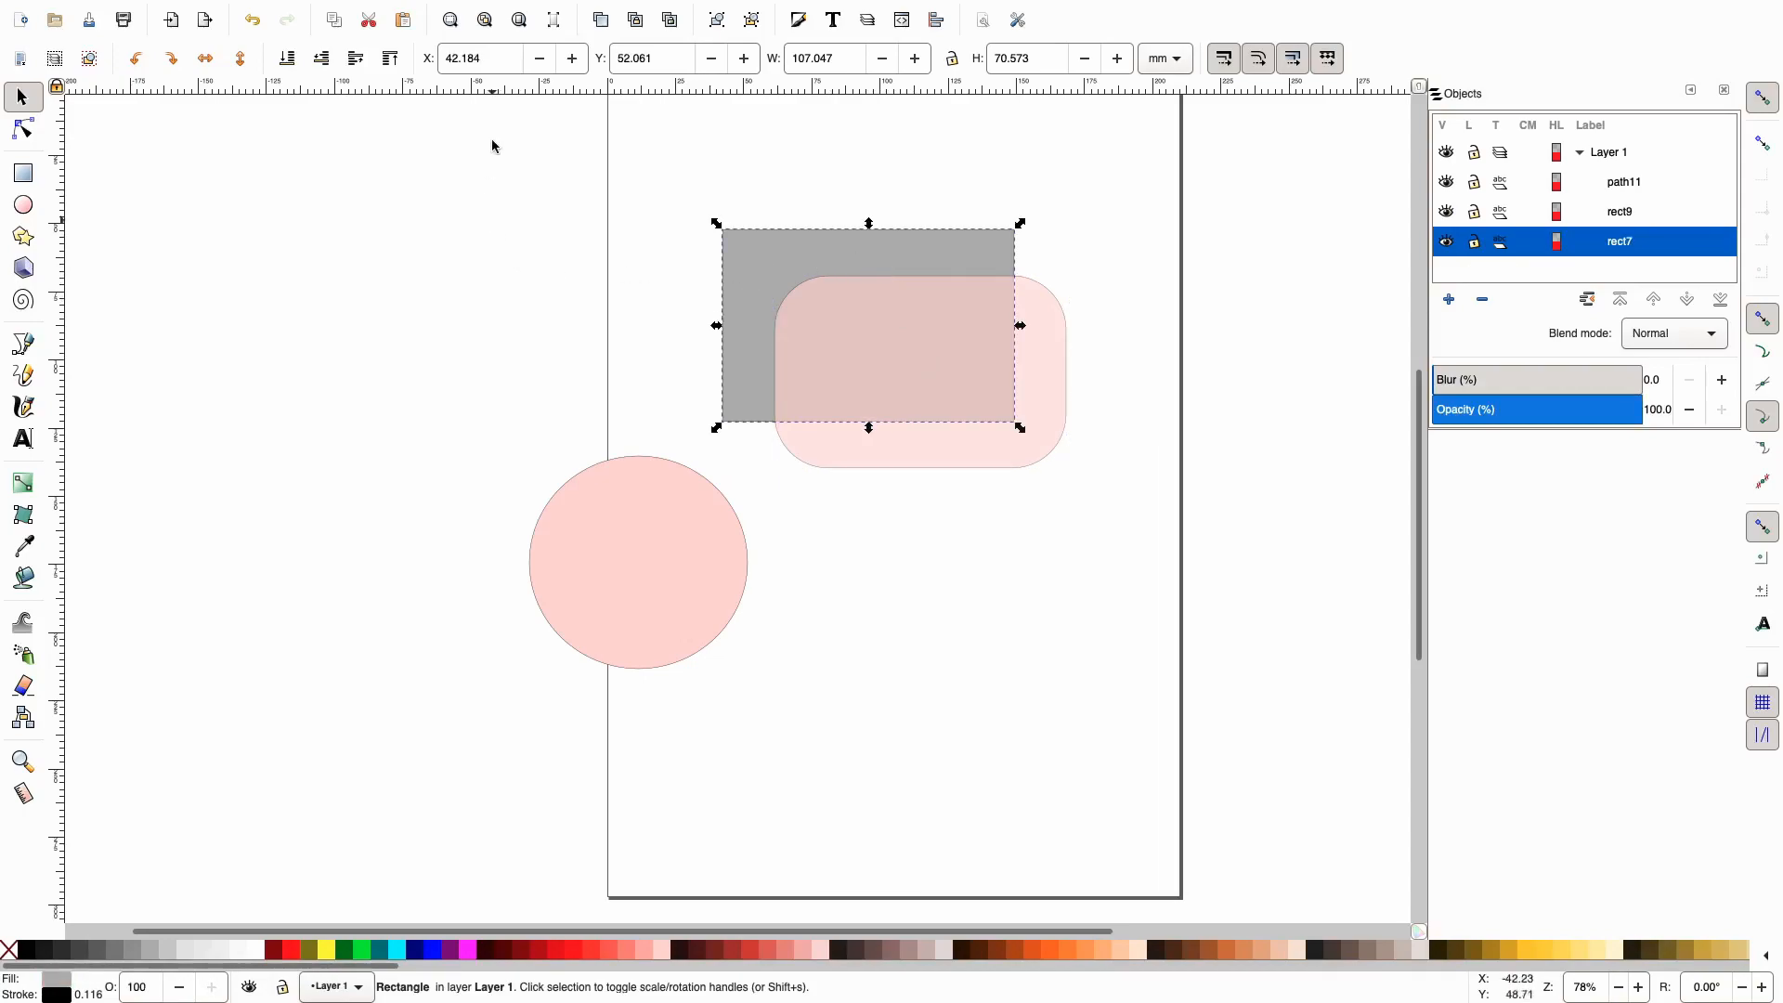
pyautogui.moveTo(495, 7)
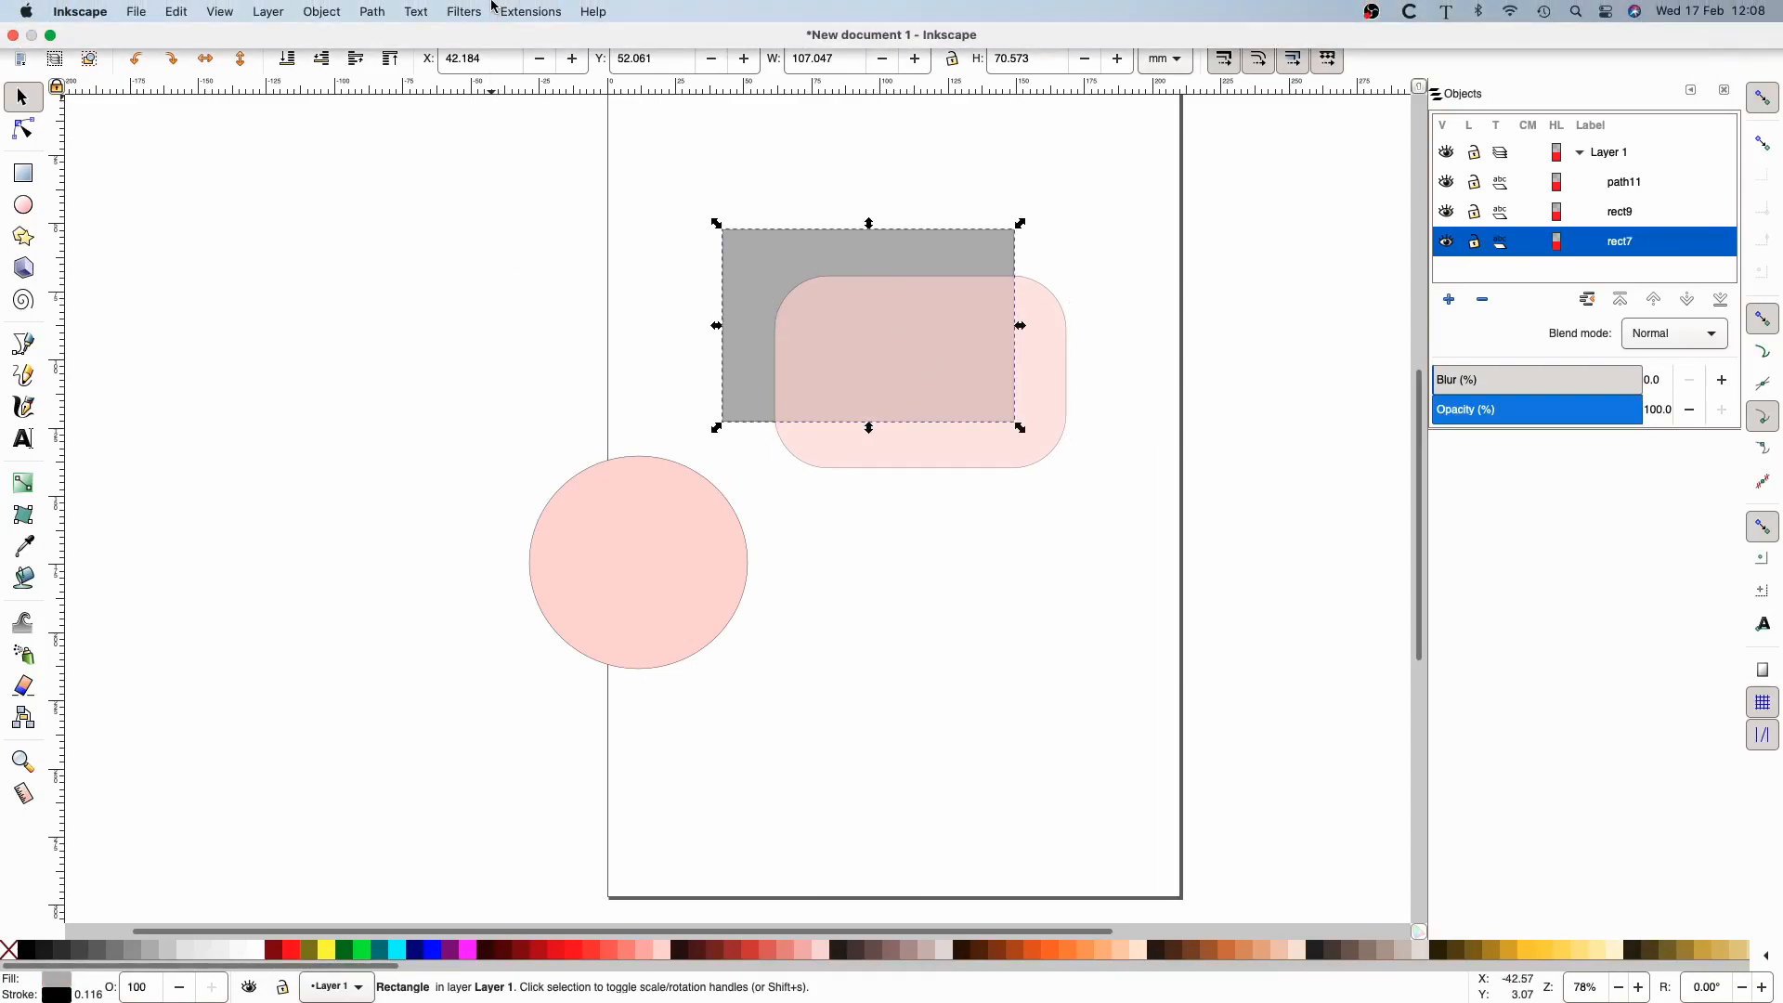
pyautogui.click(375, 12)
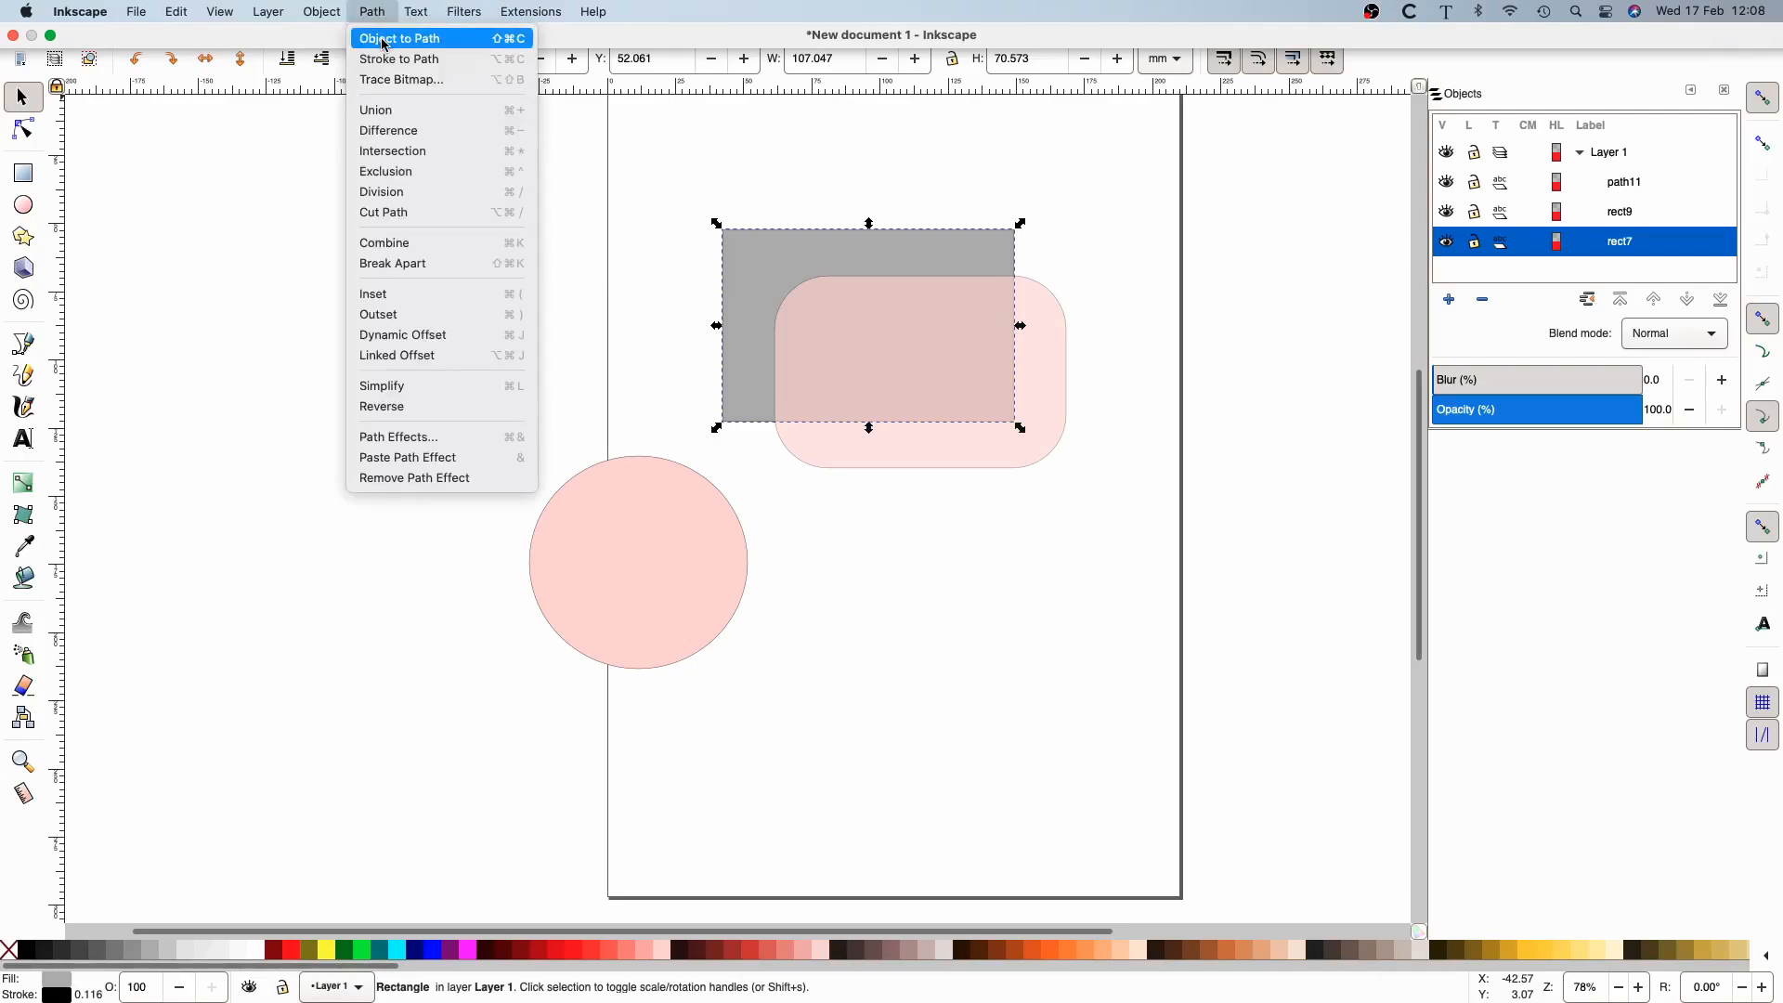
pyautogui.click(385, 40)
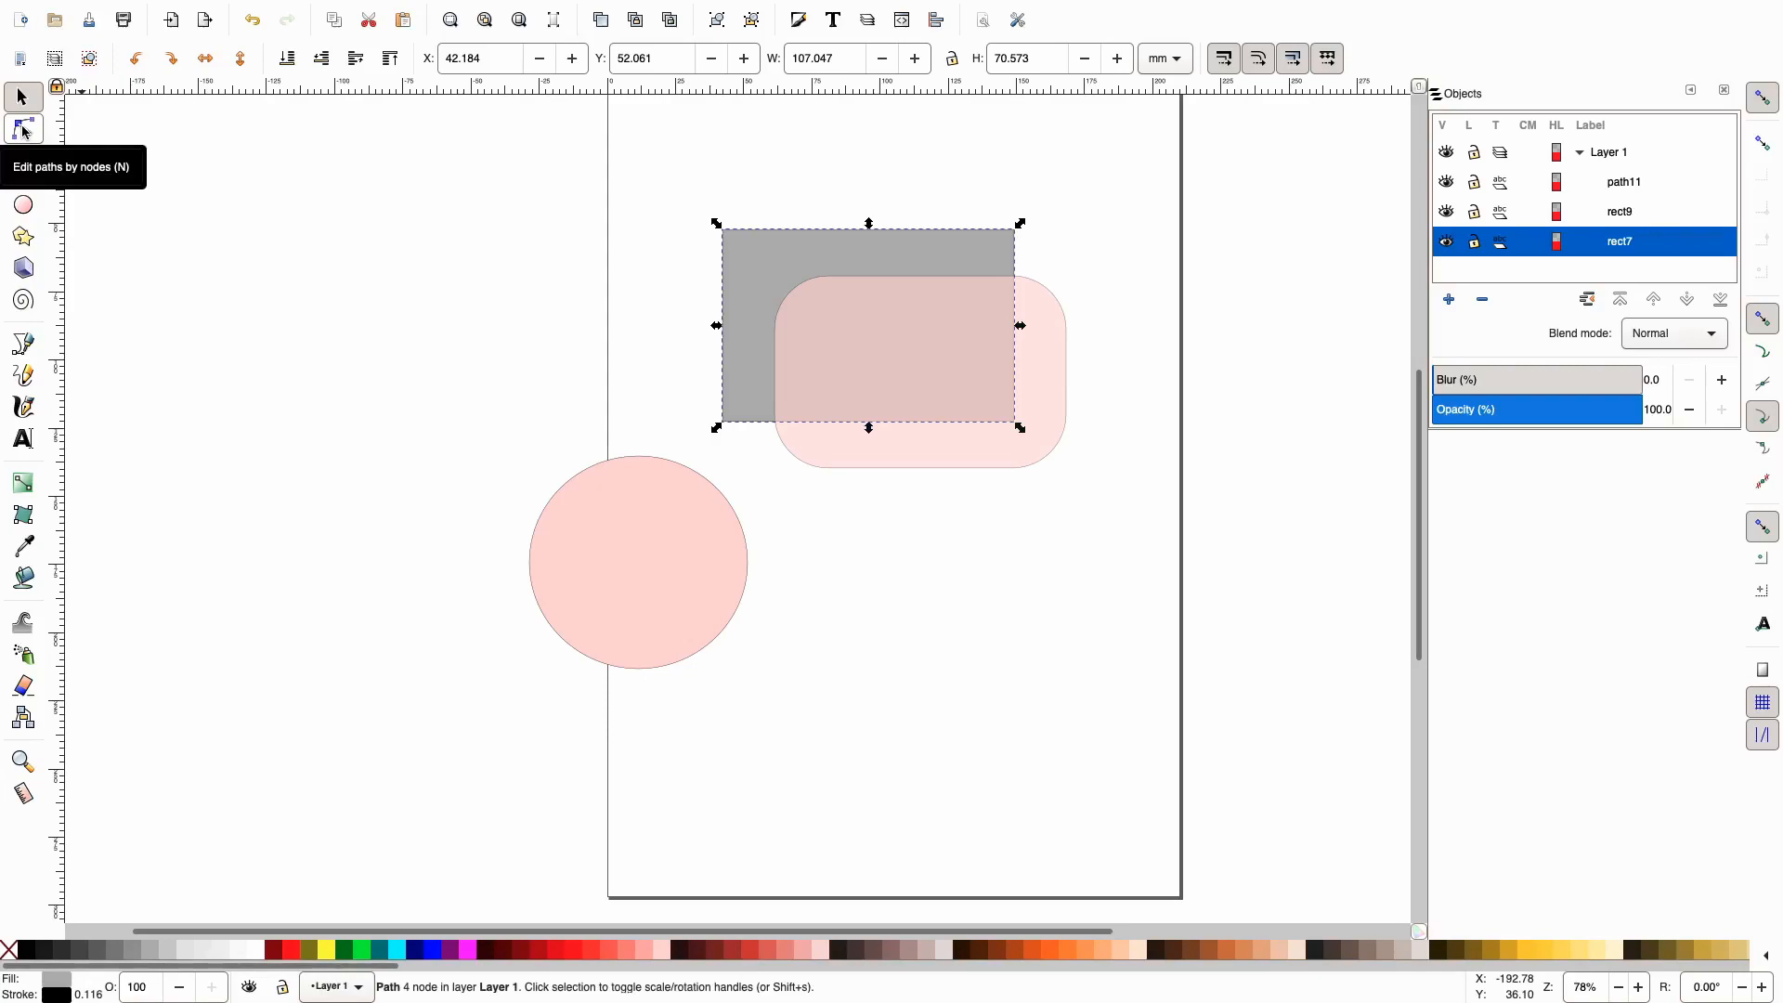
# Edit the grey path's nodes, moving its upper-right corner slightly inward to about X 145, Y 53 mm
pyautogui.click(25, 131)
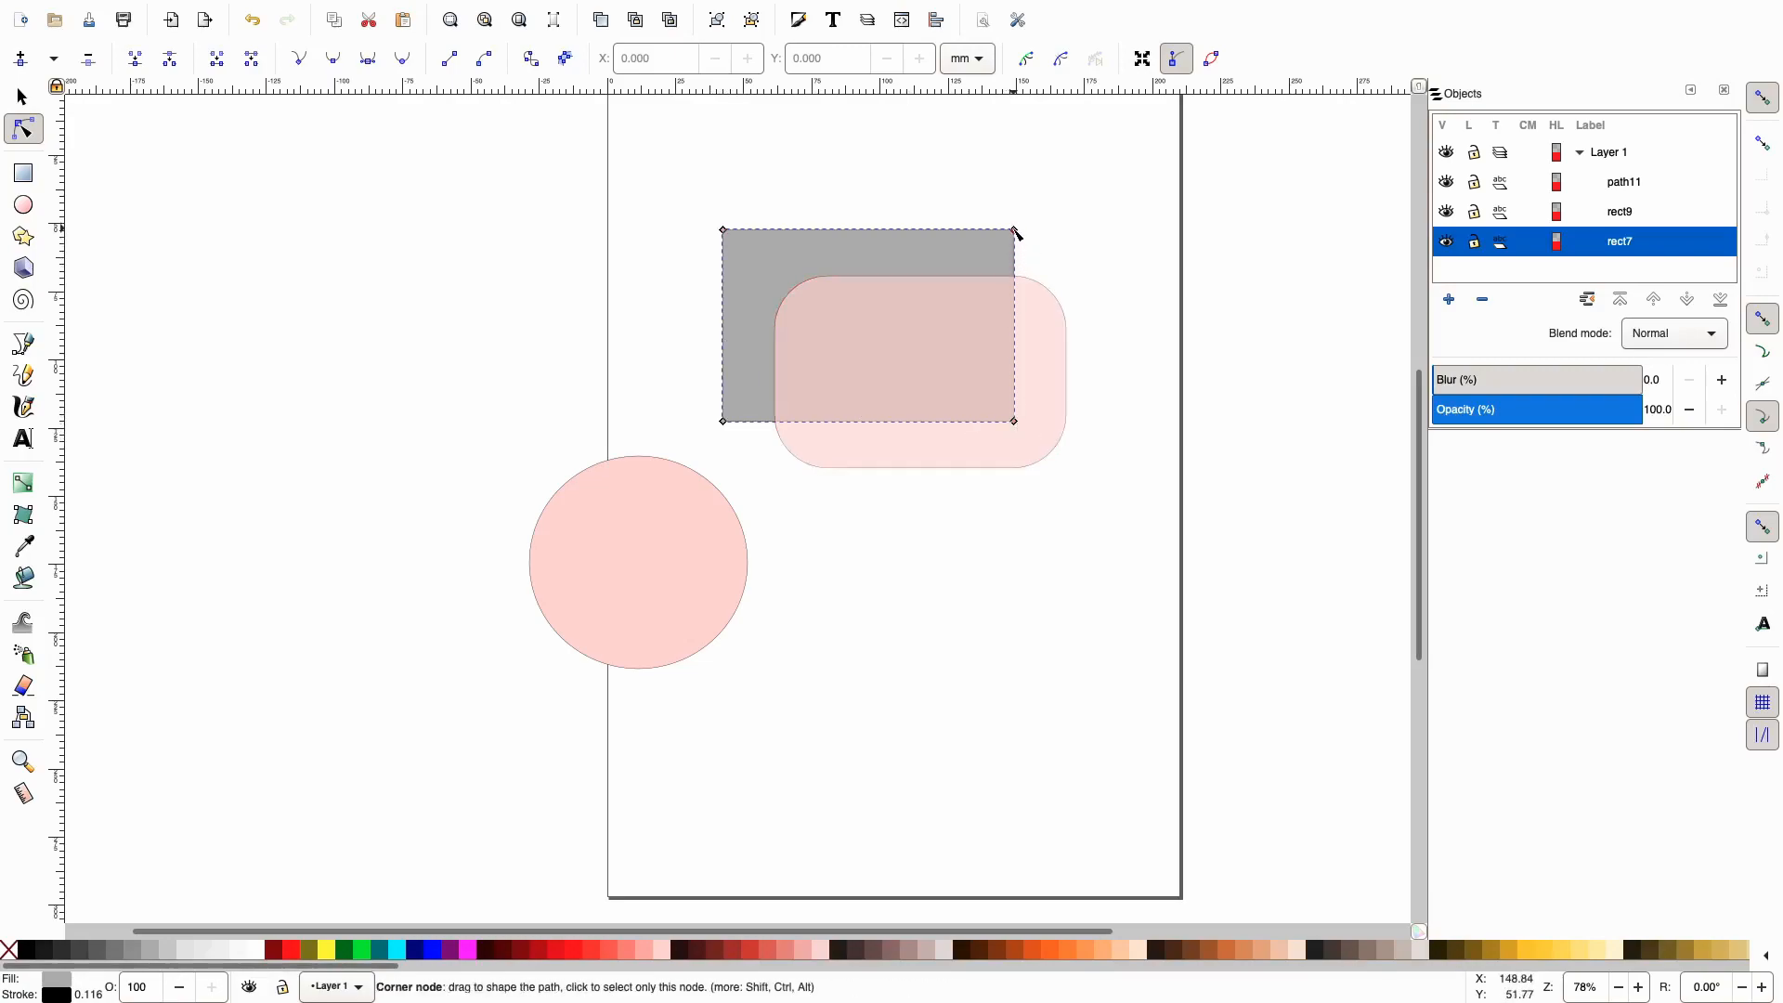
pyautogui.moveTo(1015, 230)
pyautogui.mouseDown()
pyautogui.moveTo(956, 249)
pyautogui.moveTo(1068, 206)
pyautogui.moveTo(1085, 170)
pyautogui.moveTo(975, 240)
pyautogui.moveTo(1073, 225)
pyautogui.moveTo(1090, 175)
pyautogui.moveTo(995, 186)
pyautogui.moveTo(1005, 236)
pyautogui.mouseUp()
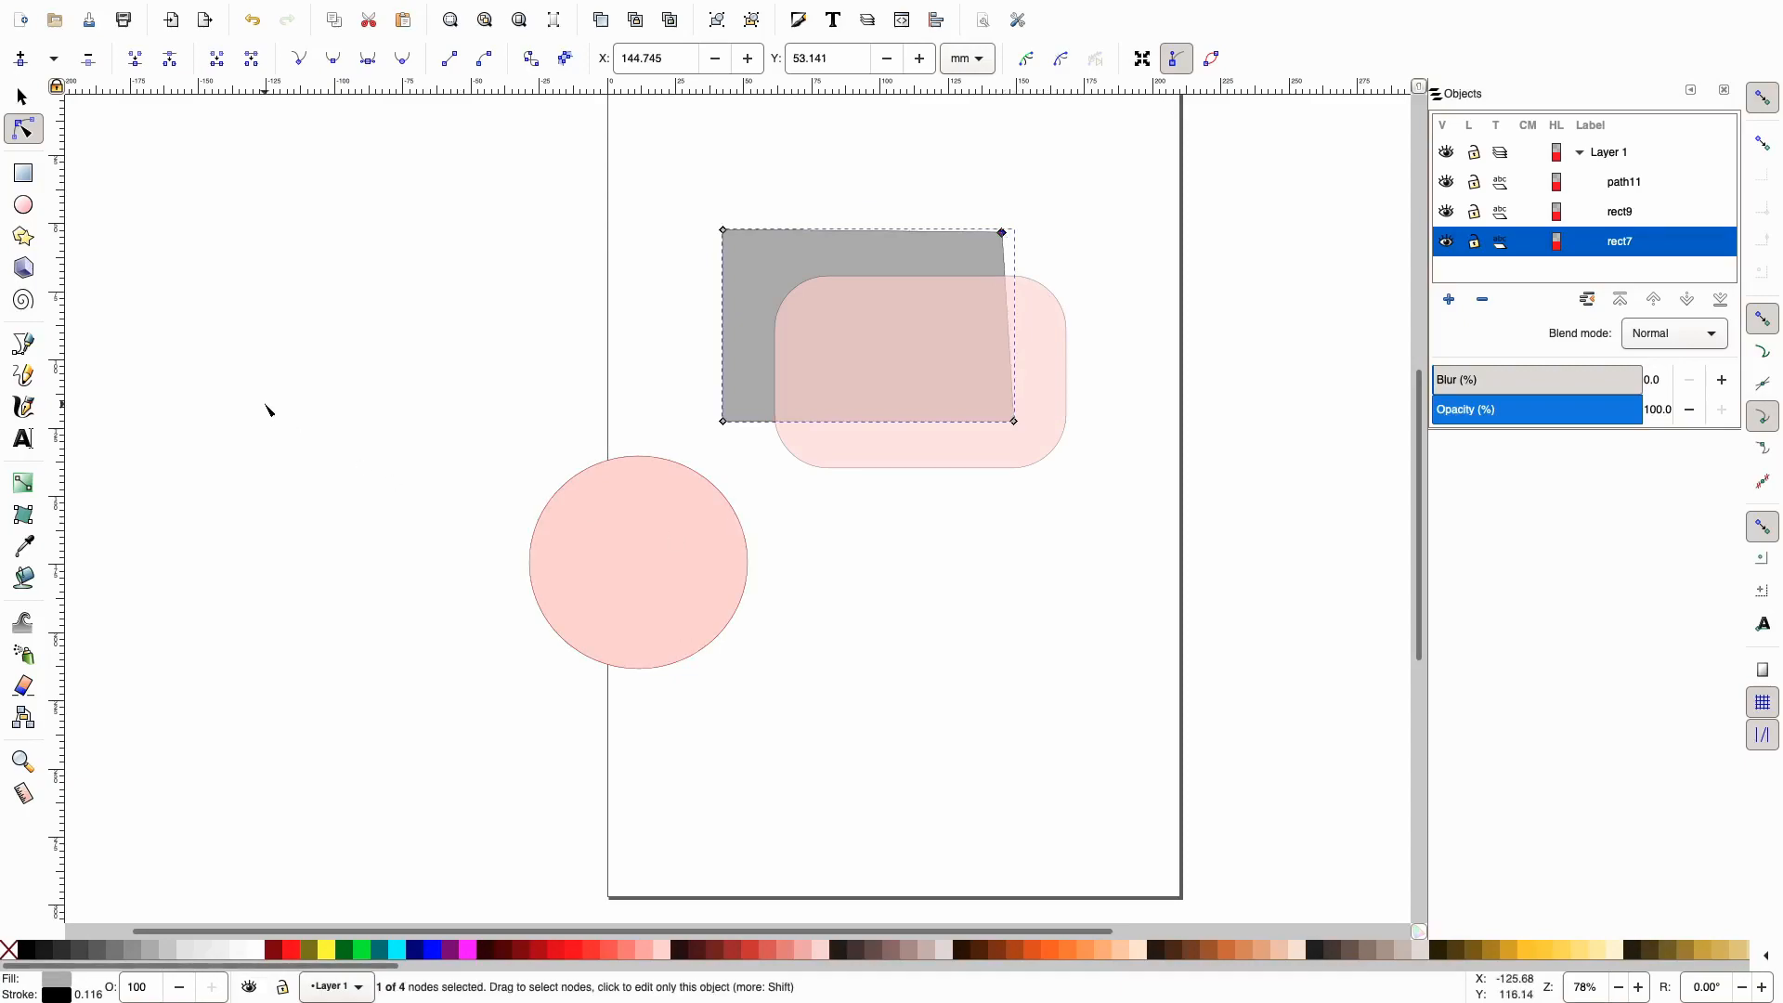
pyautogui.click(23, 97)
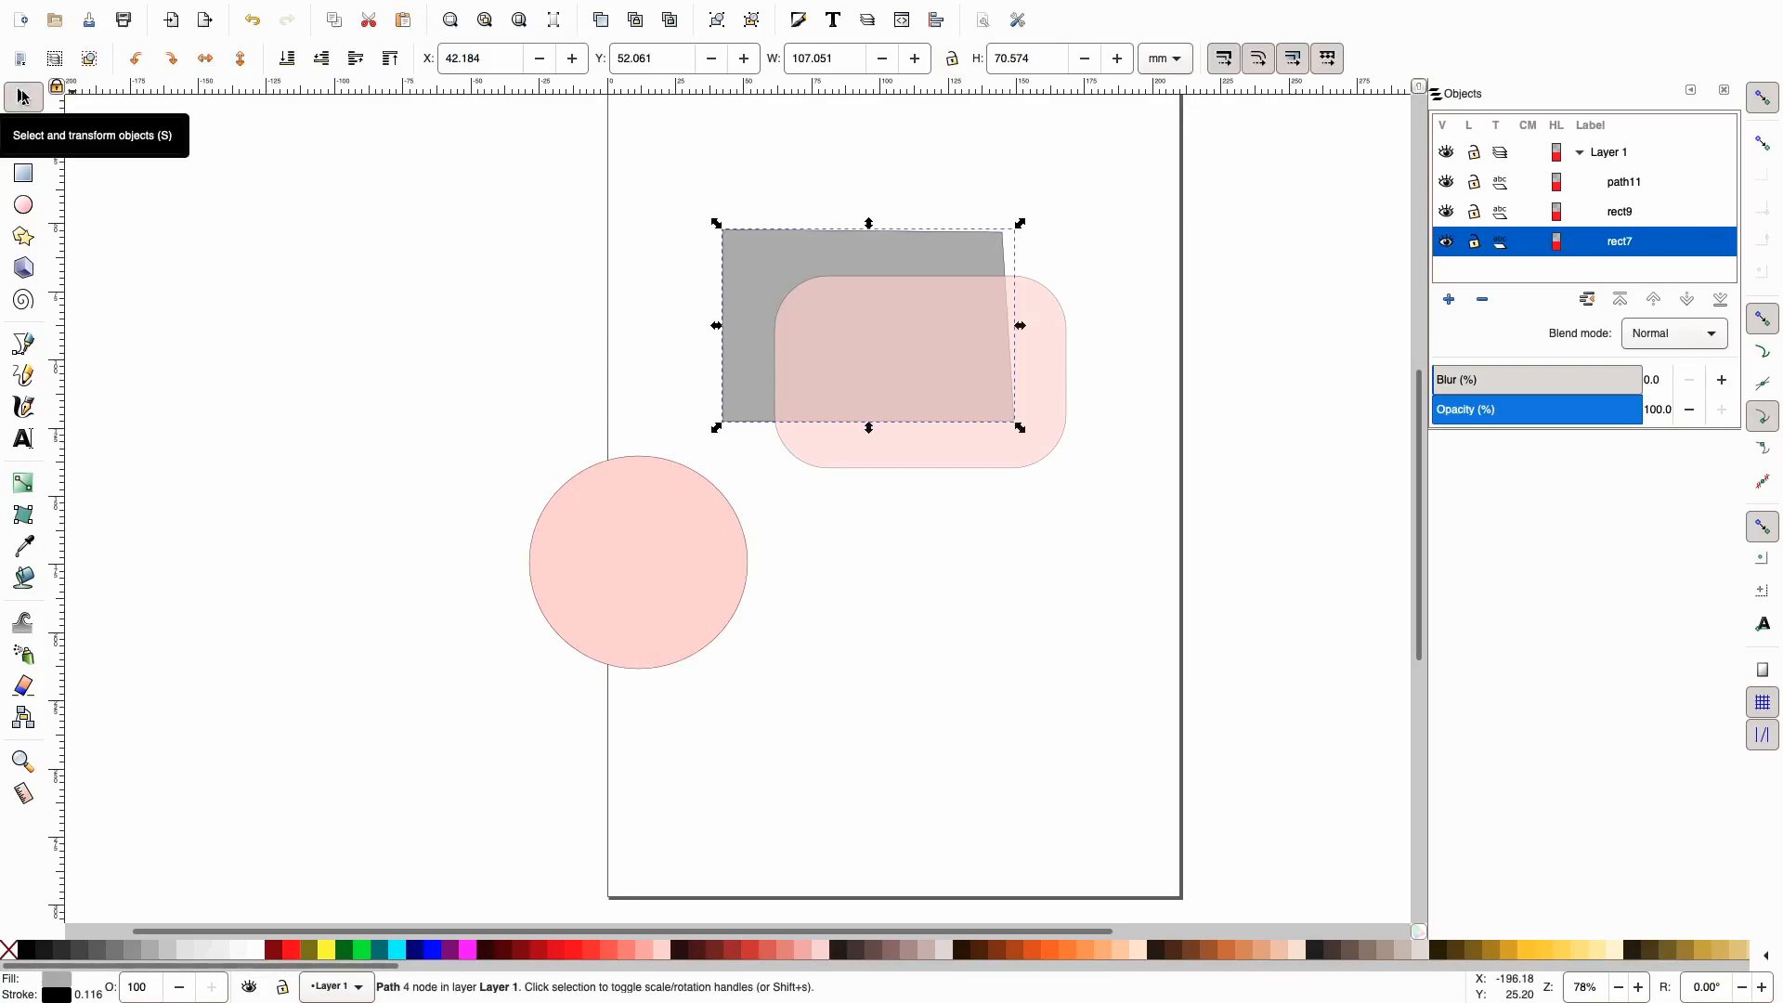
# Add the text "InkScape" in the empty page area below the pink rectangle
pyautogui.click(26, 444)
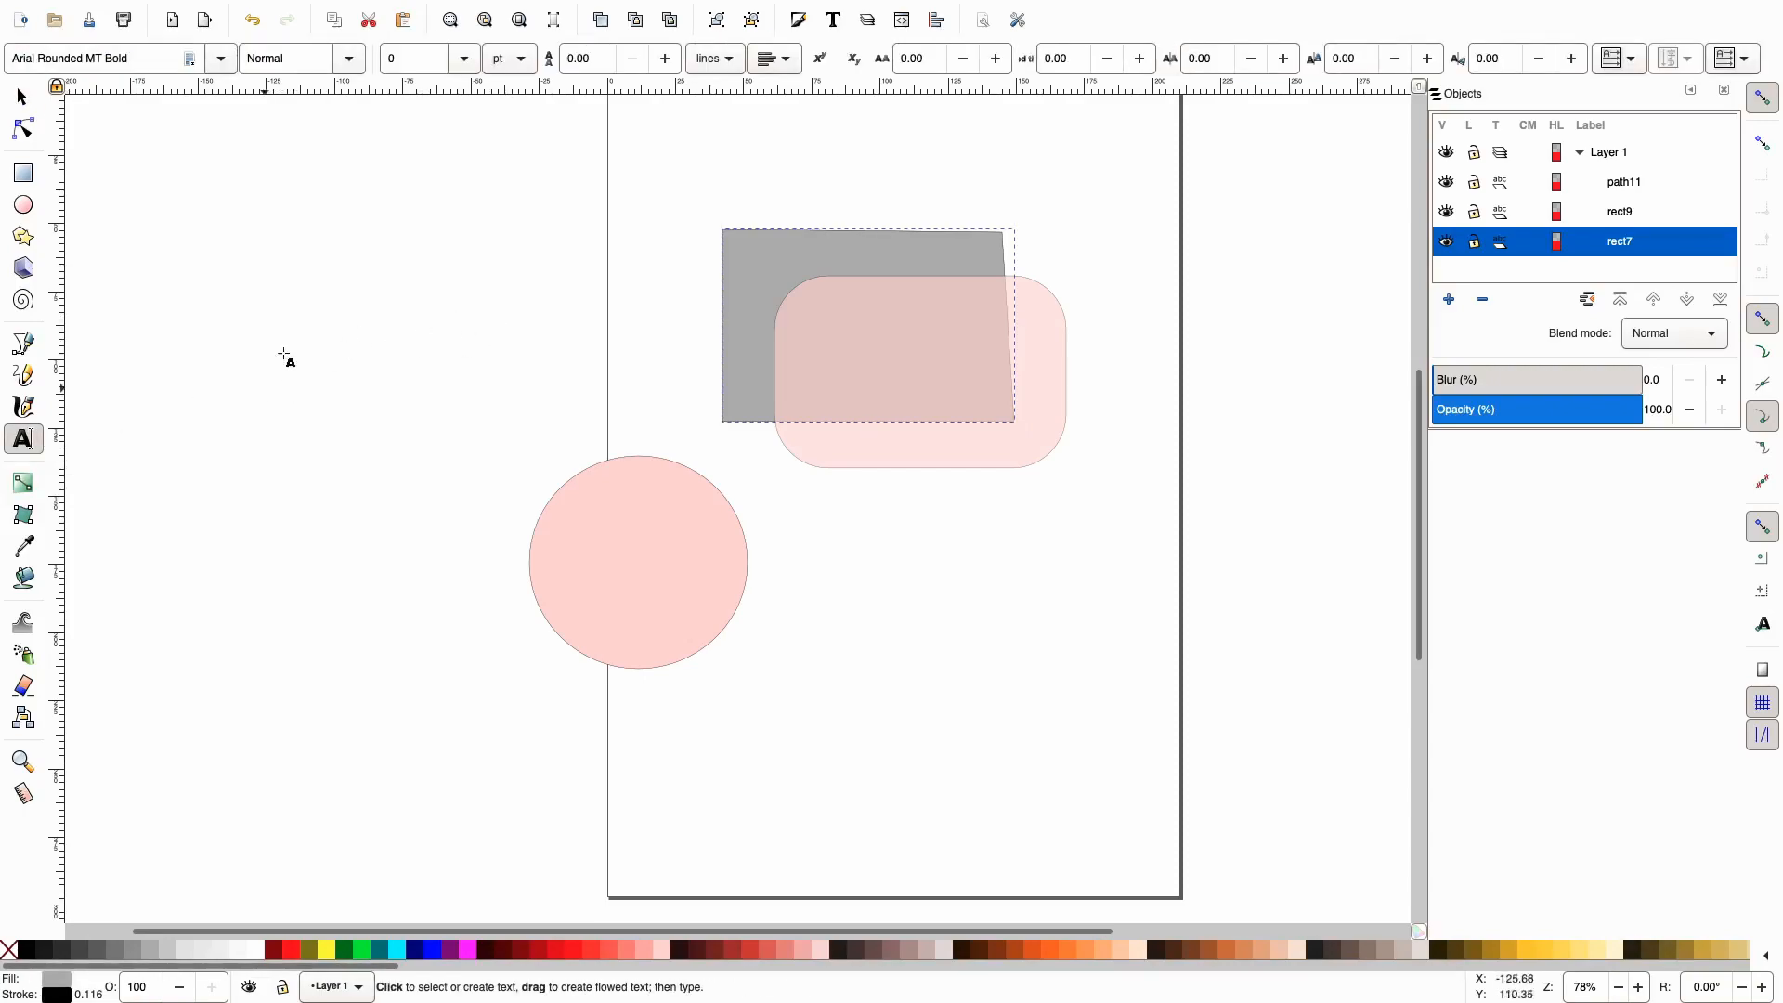
pyautogui.click(841, 569)
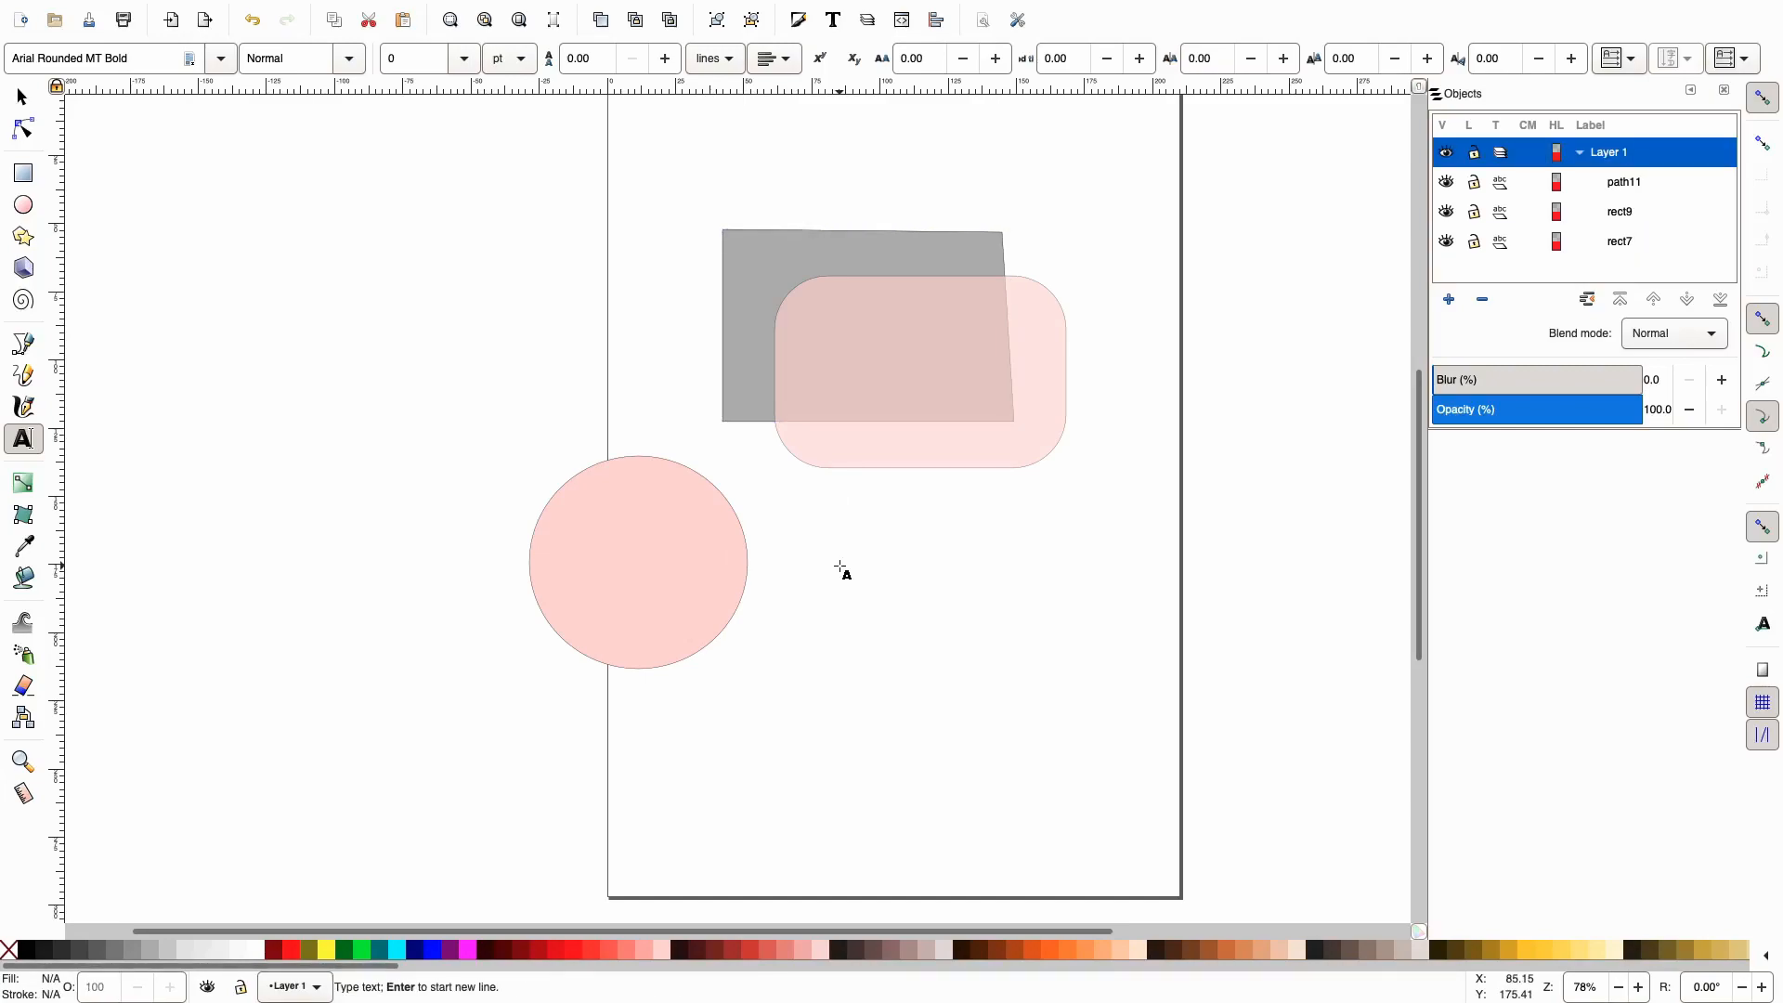
pyautogui.write('InkScape')
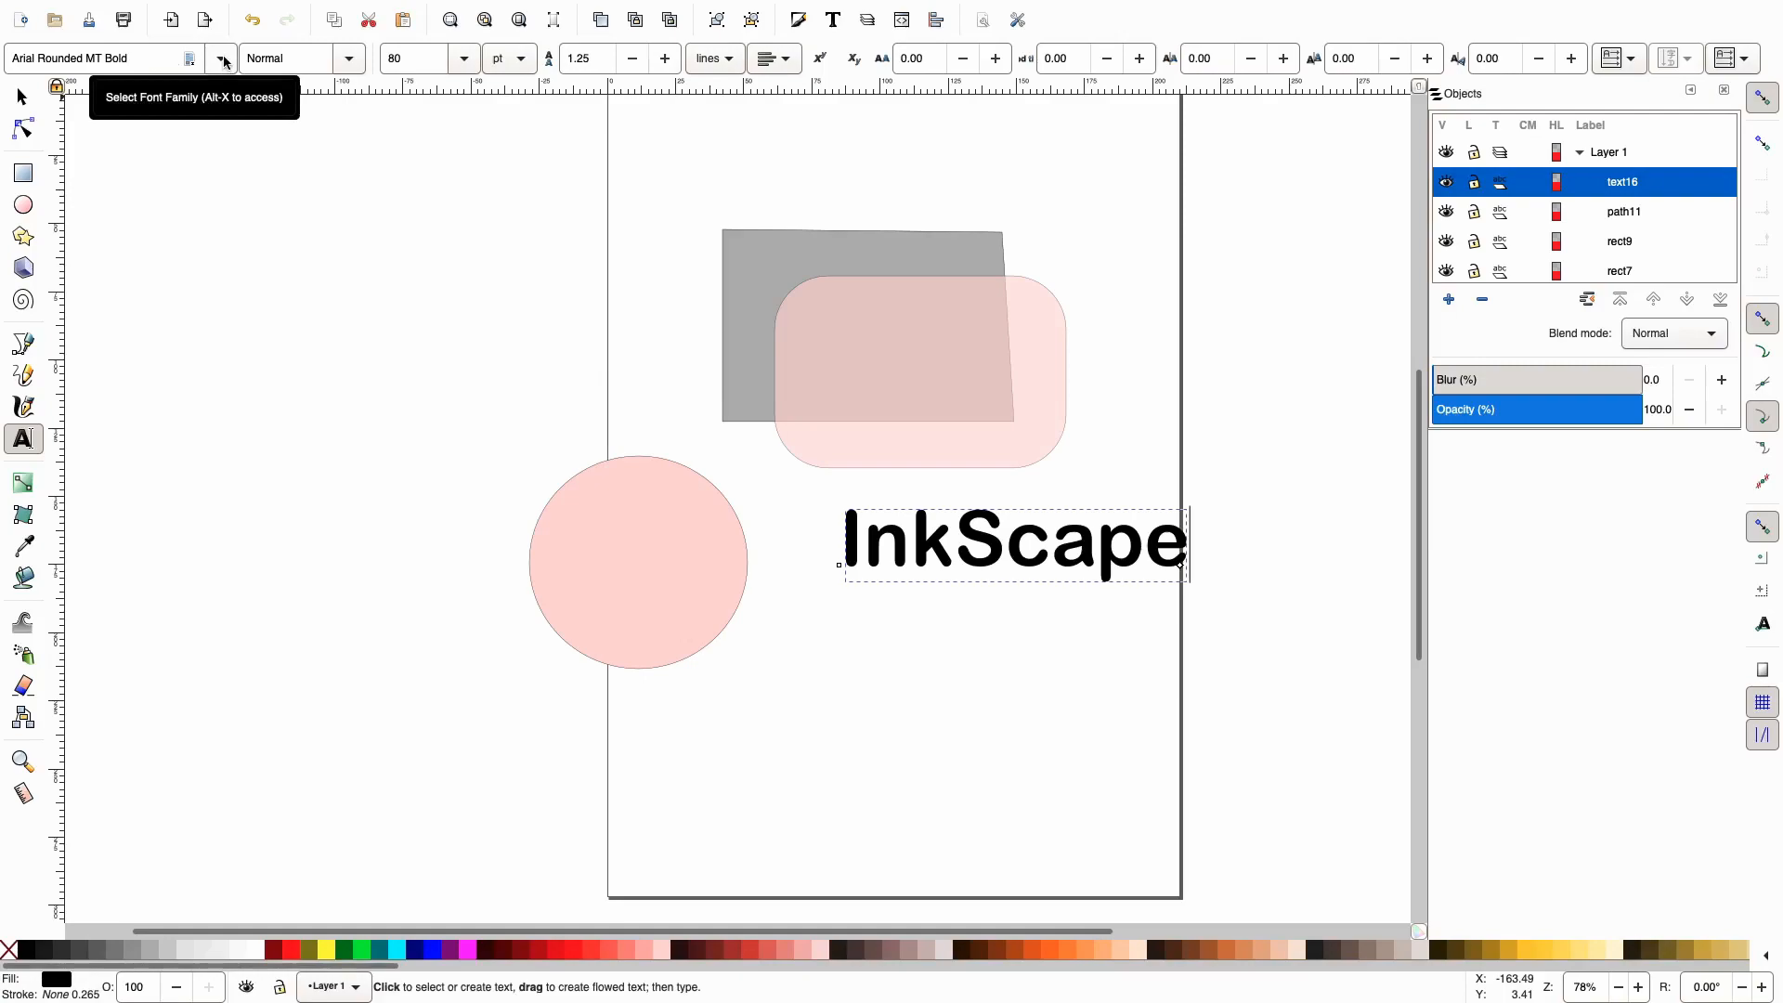
# Check the font styles available for the InkScape text and set its font size to 36 pt
pyautogui.click(353, 67)
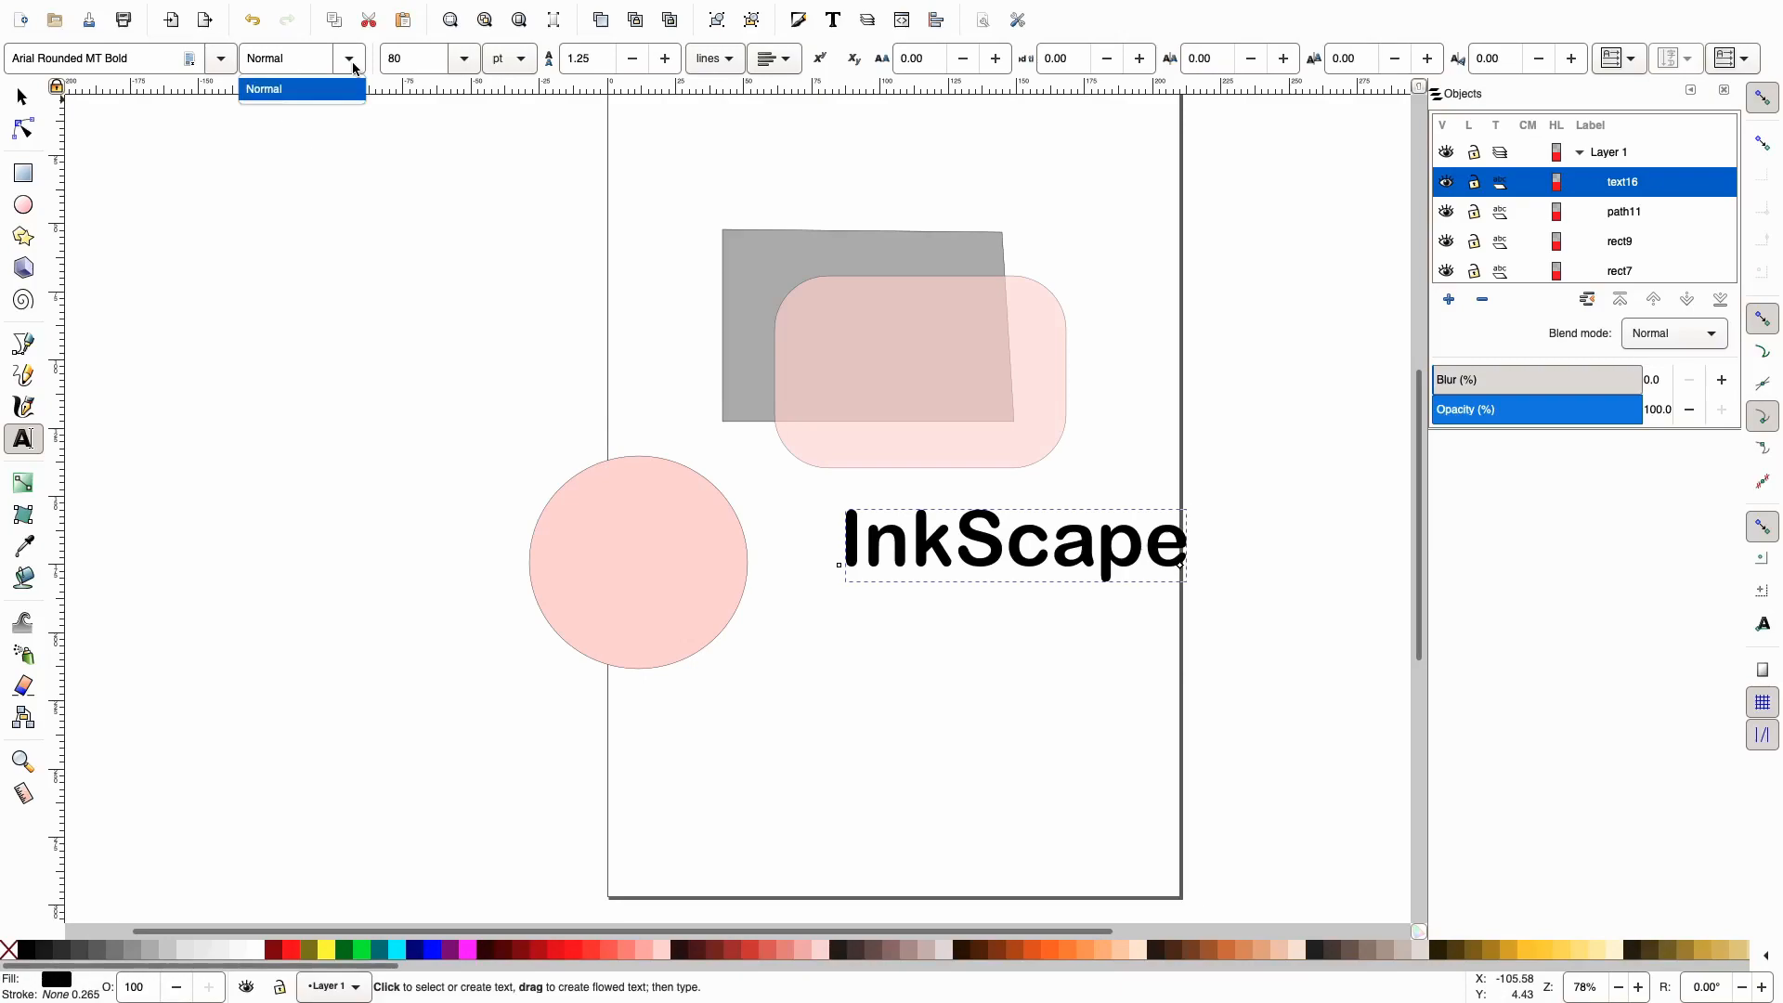
pyautogui.click(353, 68)
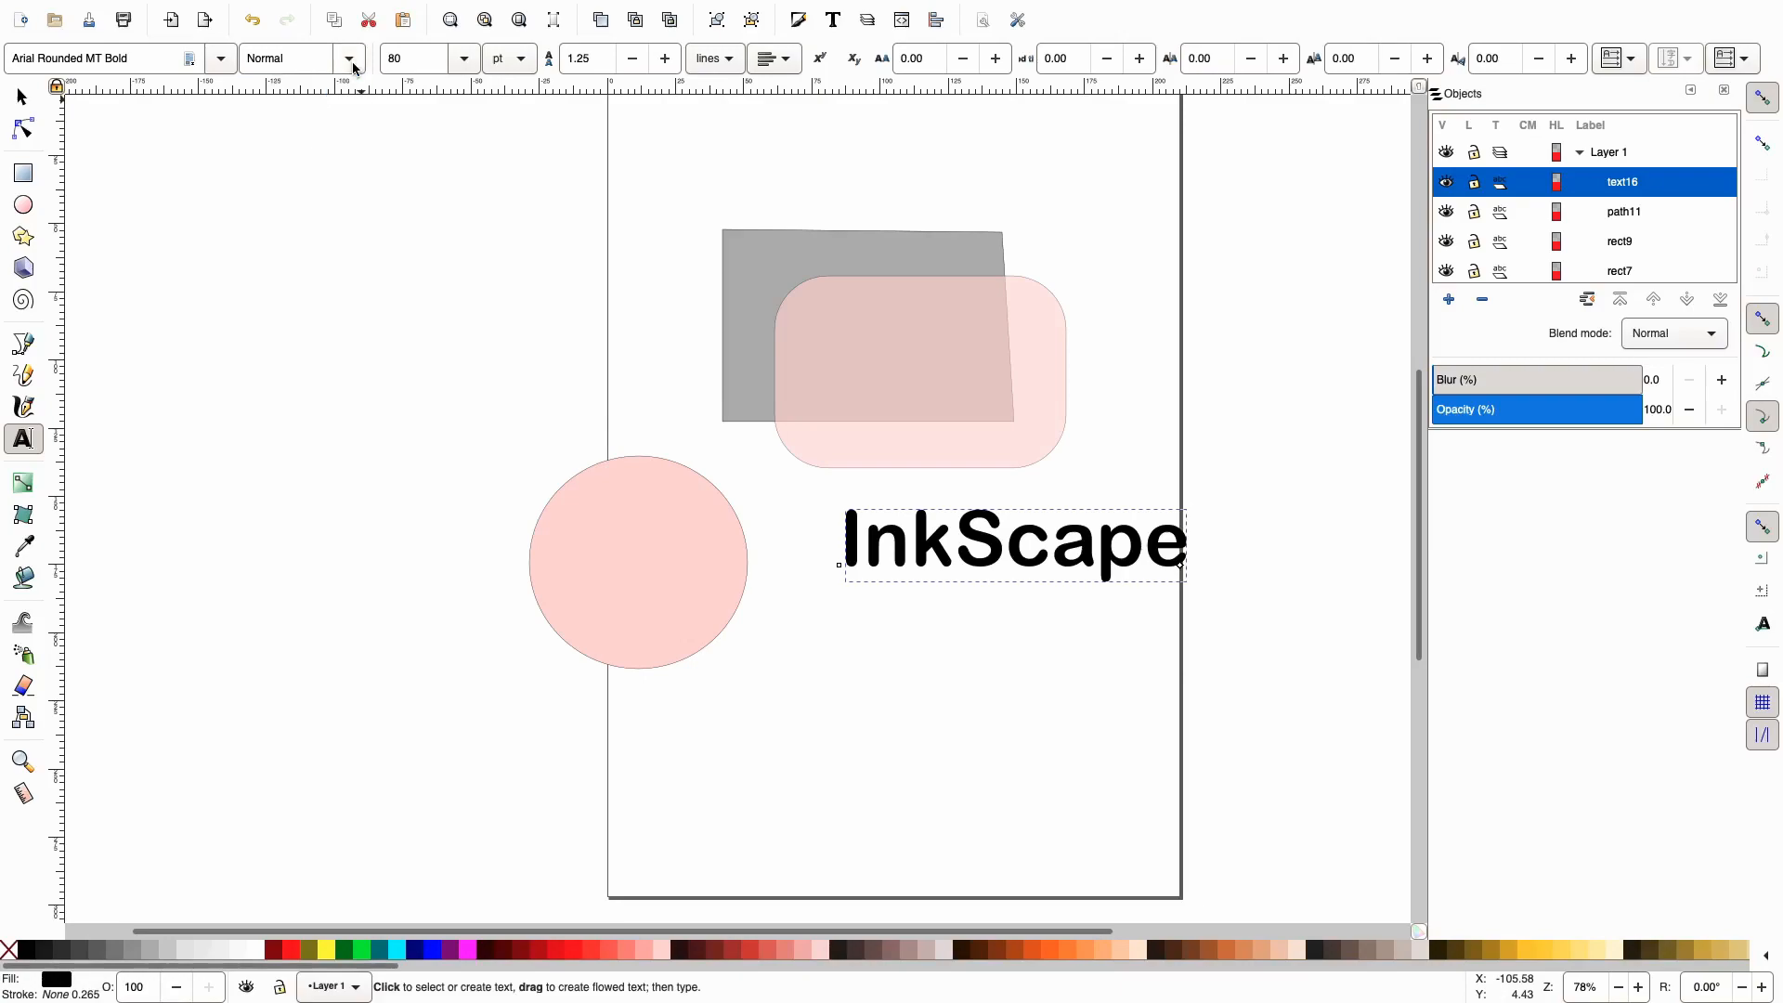
pyautogui.click(464, 60)
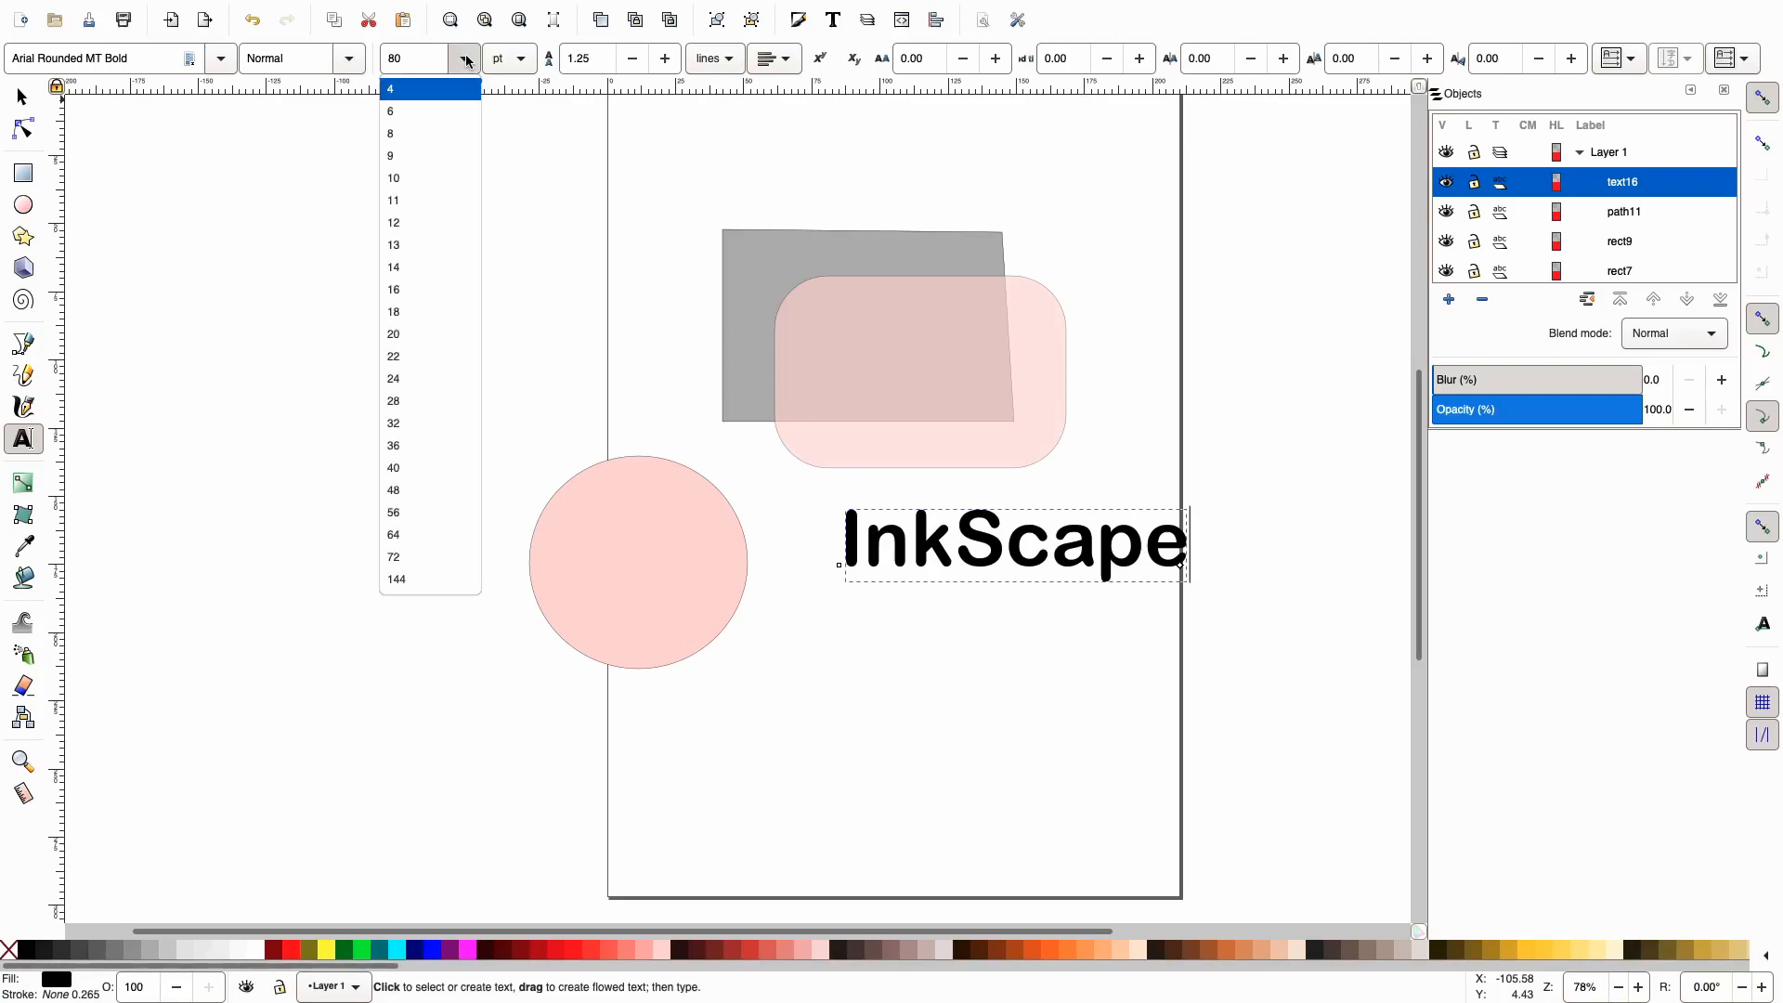
pyautogui.click(425, 334)
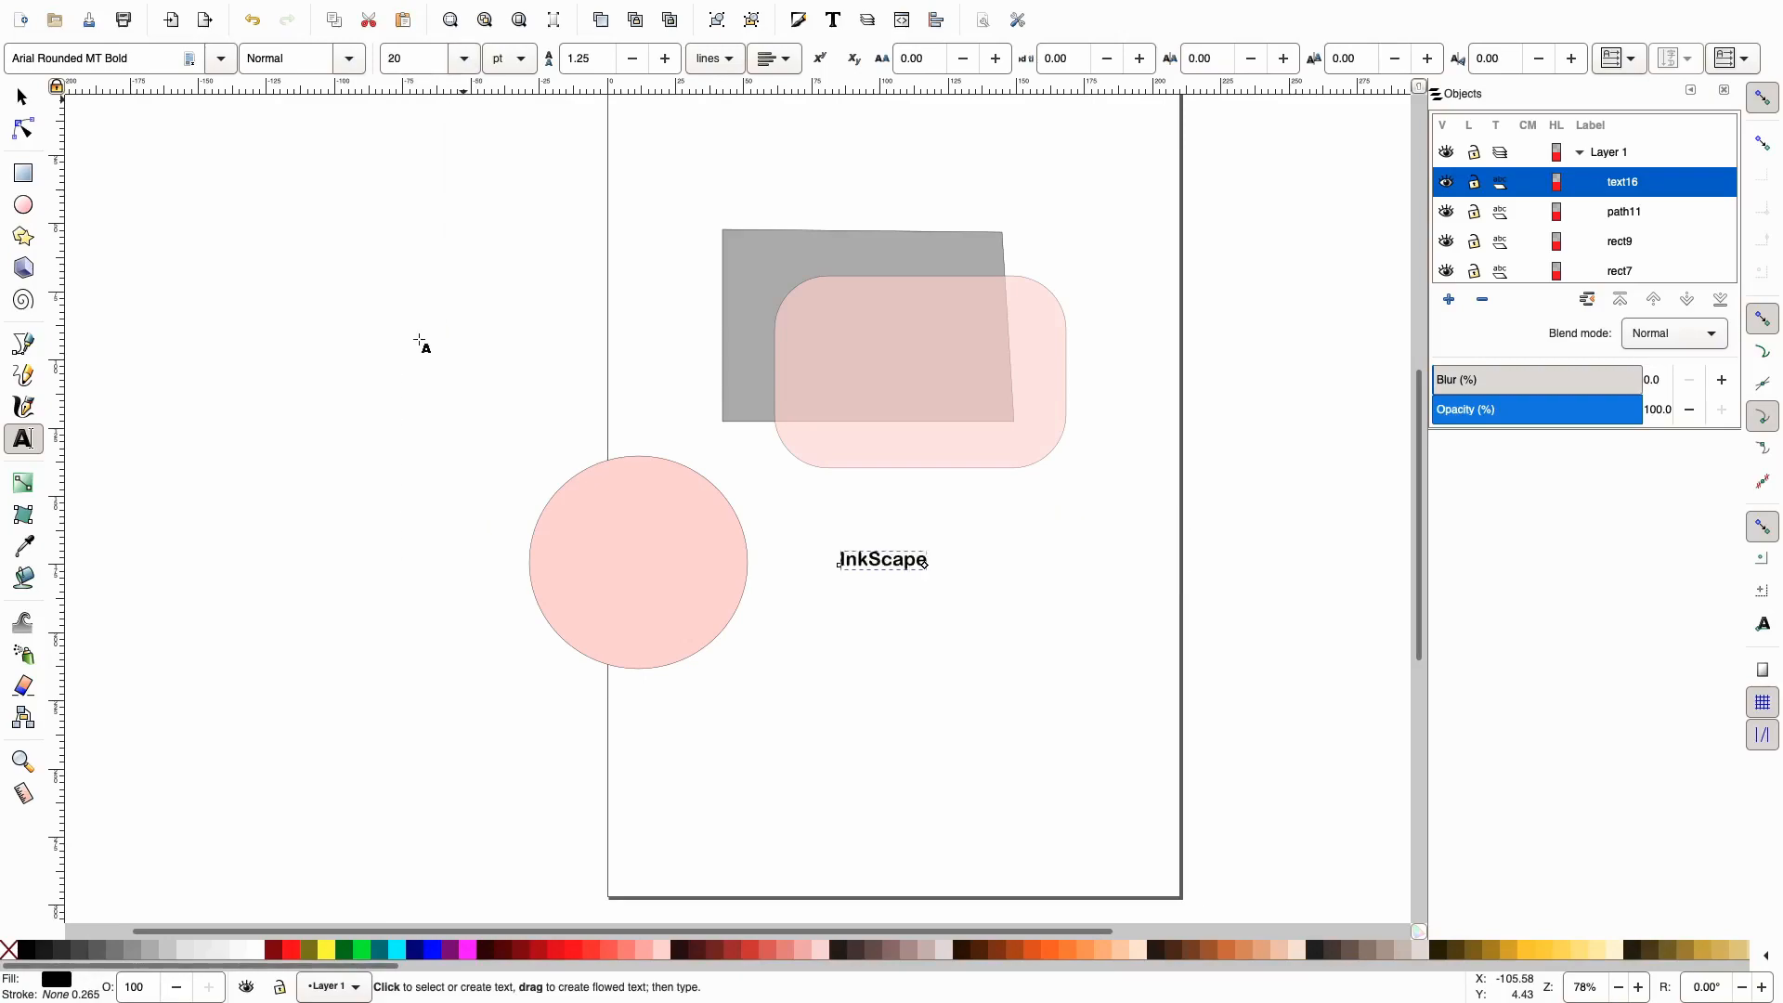
pyautogui.click(465, 58)
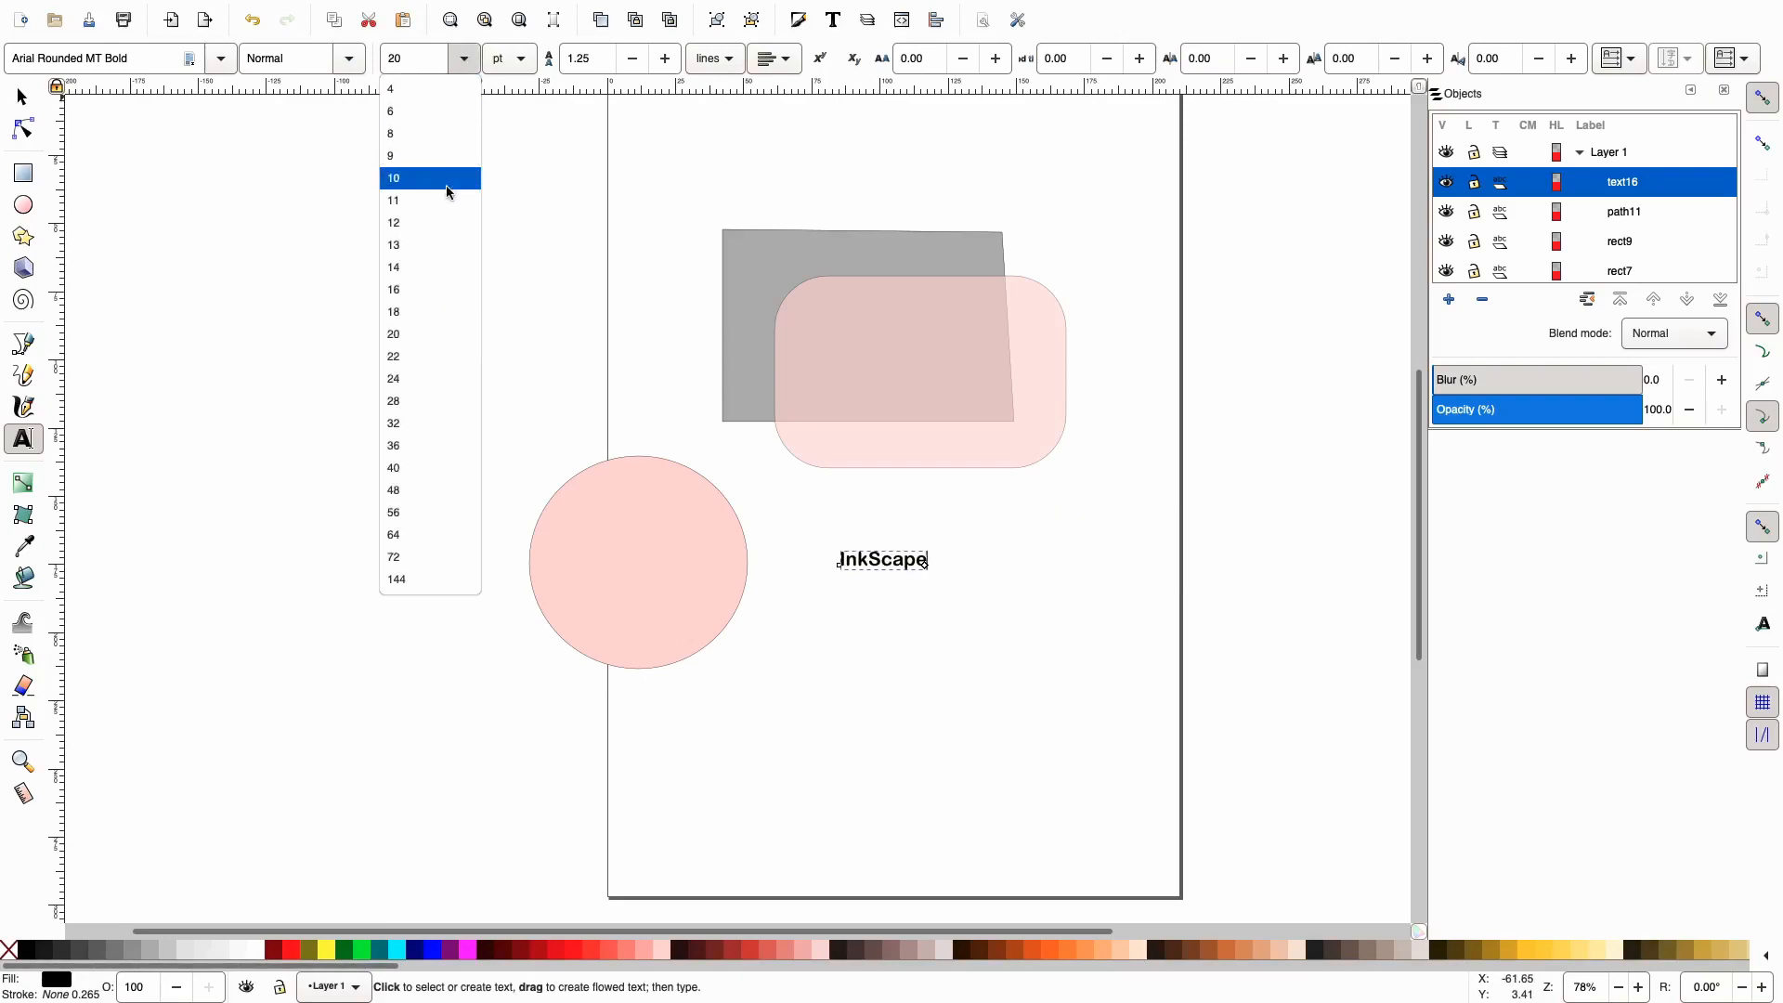
pyautogui.click(441, 444)
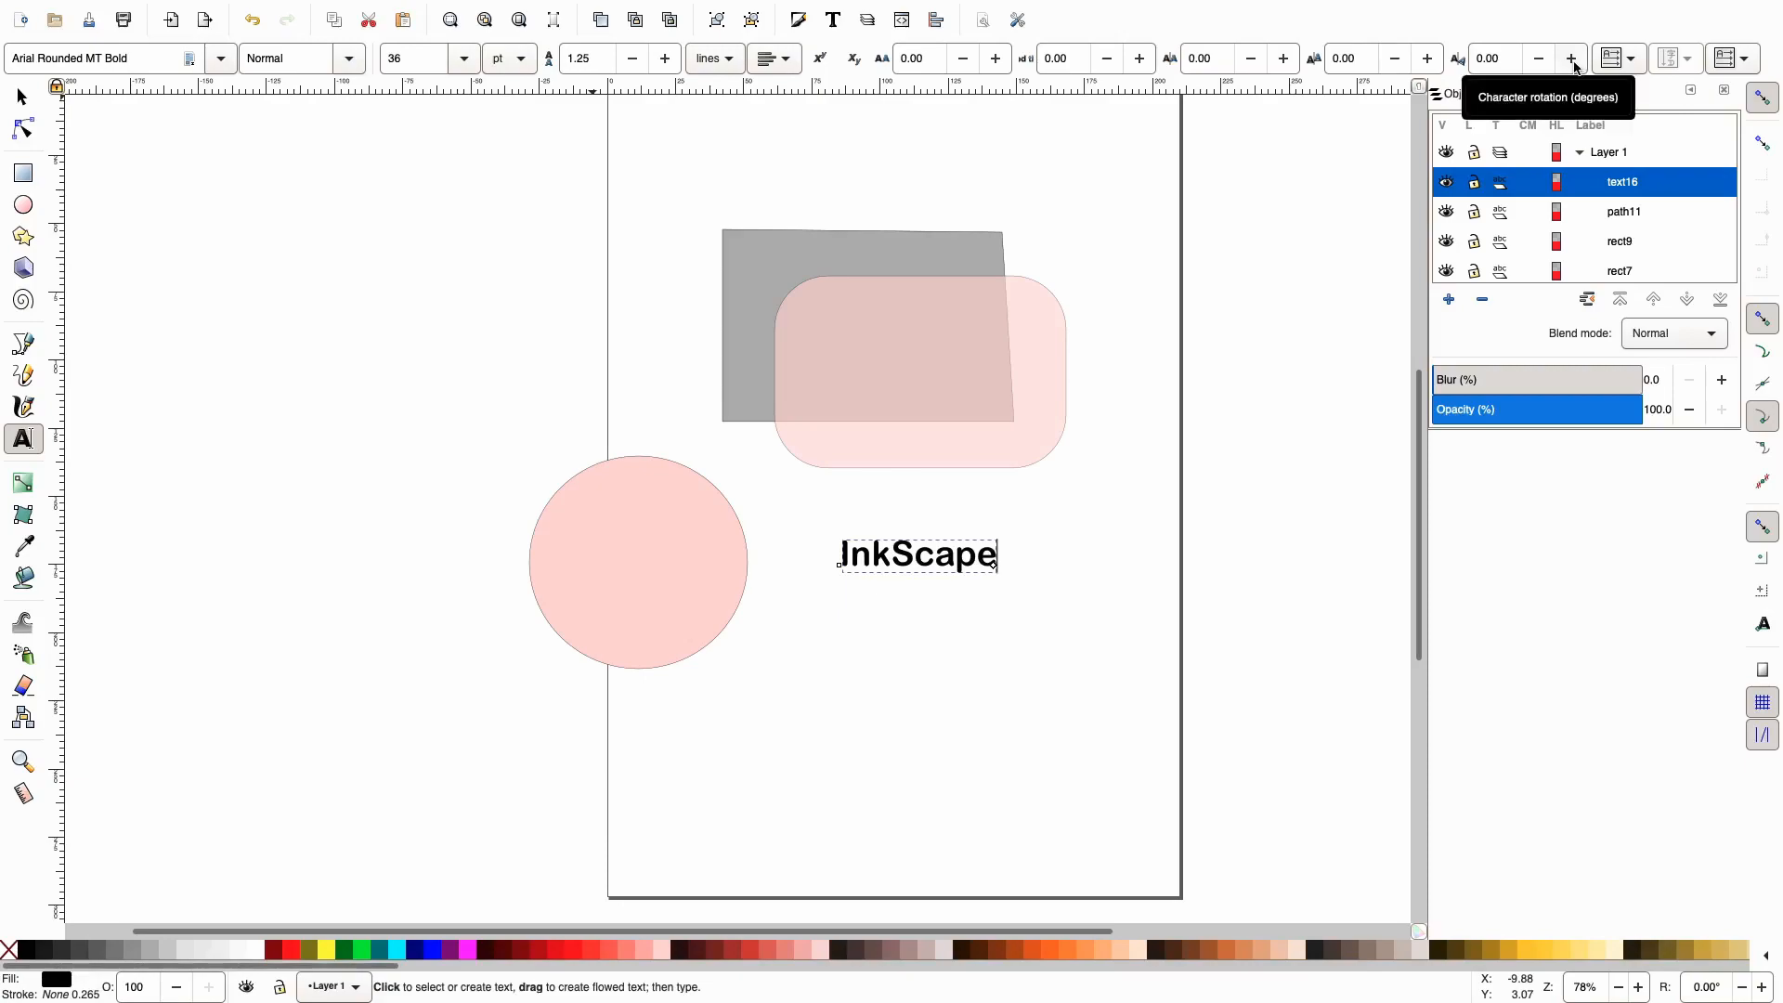
# Try a character rotation of 20 degrees on the InkScape text, and reset it to 0
pyautogui.click(1572, 58)
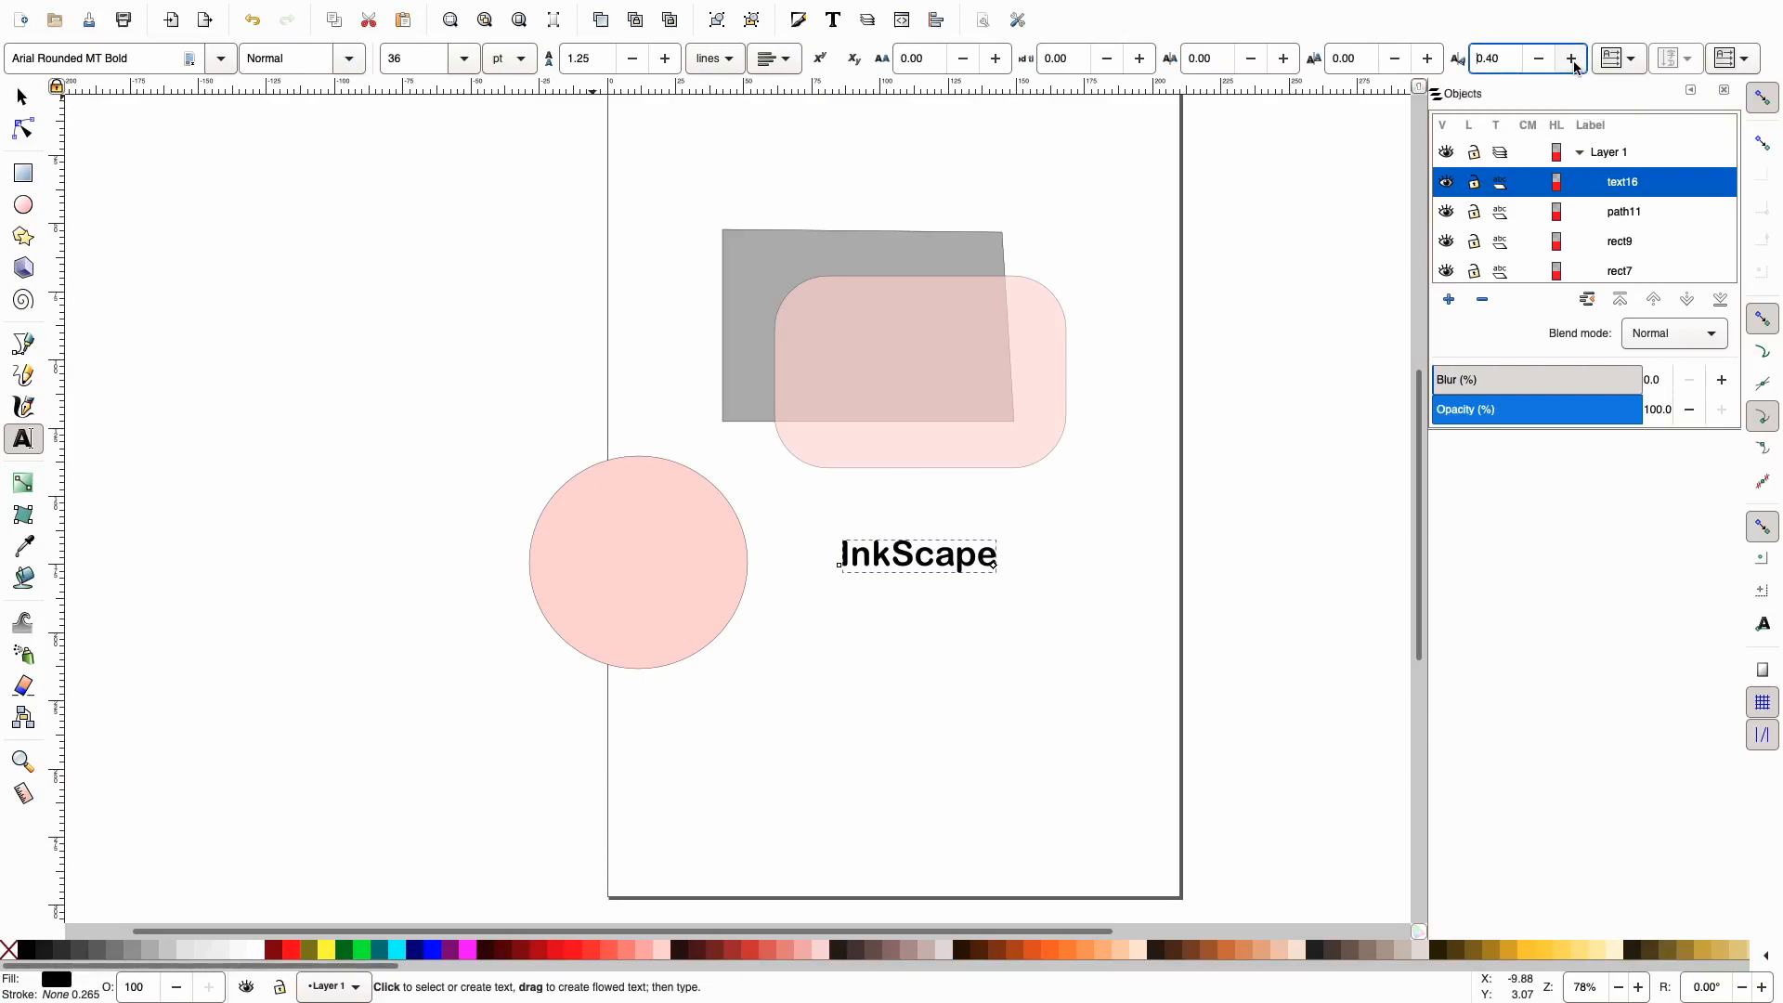
pyautogui.click(1574, 63)
pyautogui.click(1574, 63)
pyautogui.click(1574, 63)
pyautogui.click(1574, 63)
pyautogui.doubleClick(1510, 56)
pyautogui.write('20')
pyautogui.press('Return')
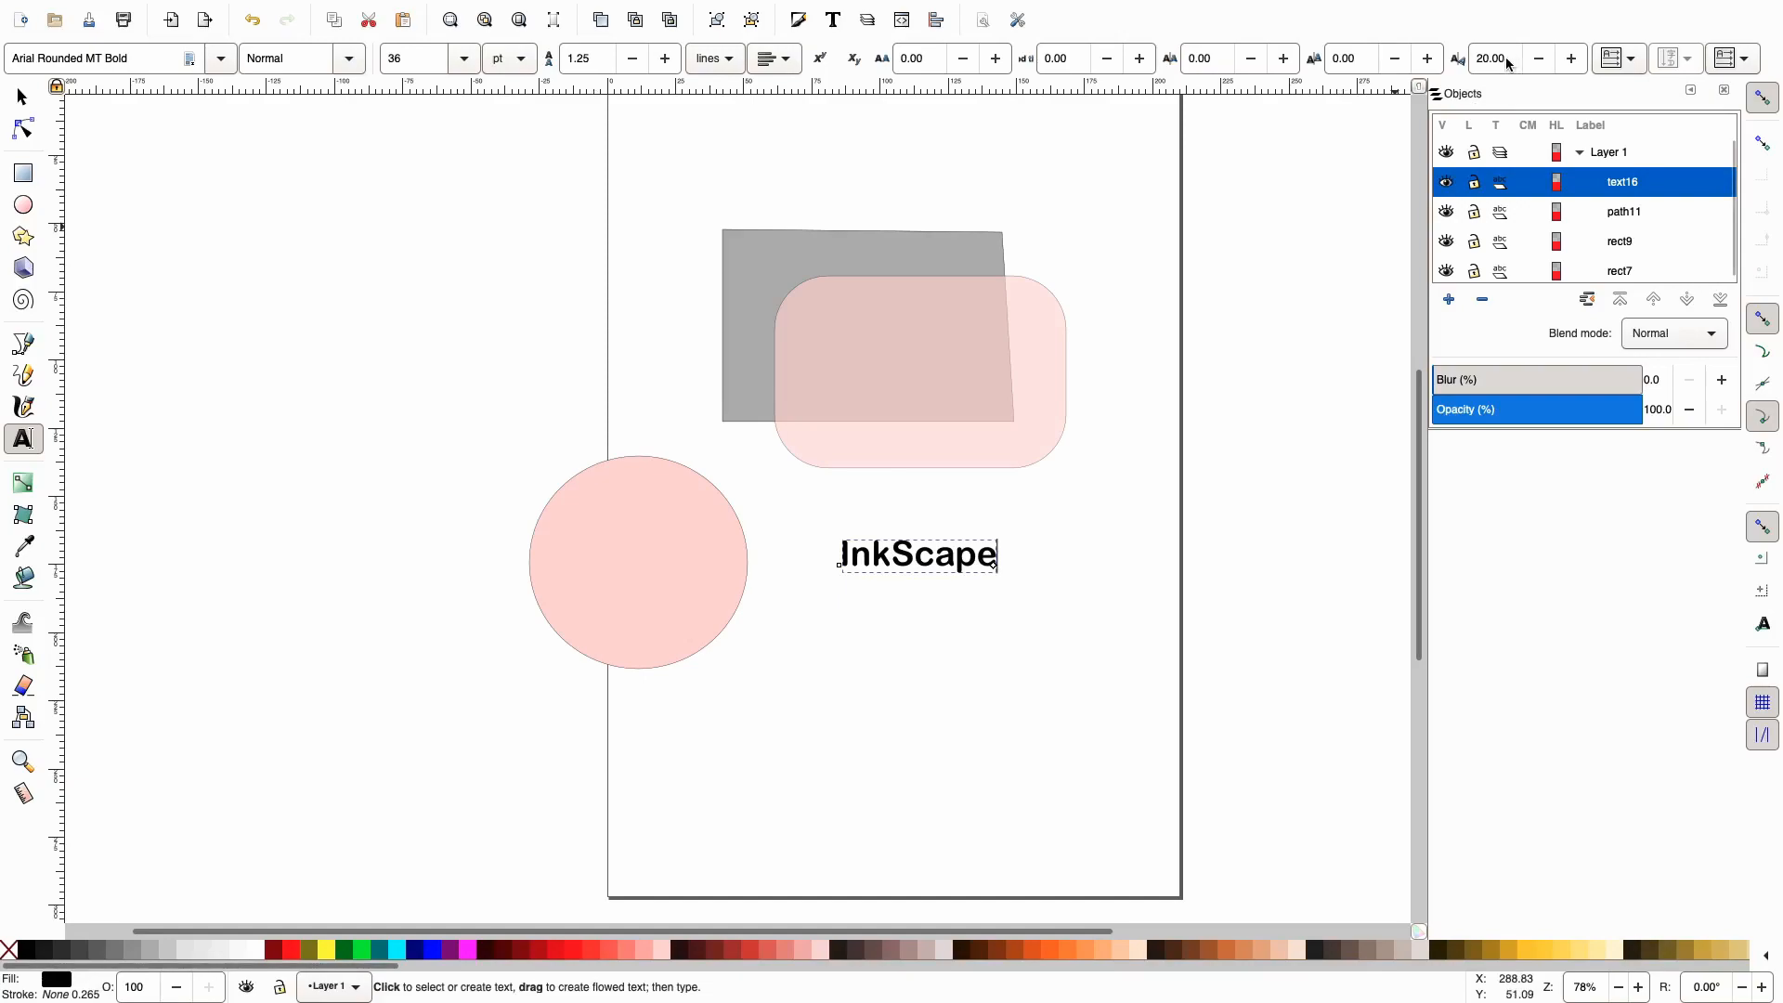
pyautogui.moveTo(1501, 59); pyautogui.dragTo(1480, 59)
pyautogui.write('0')
pyautogui.press('Return')
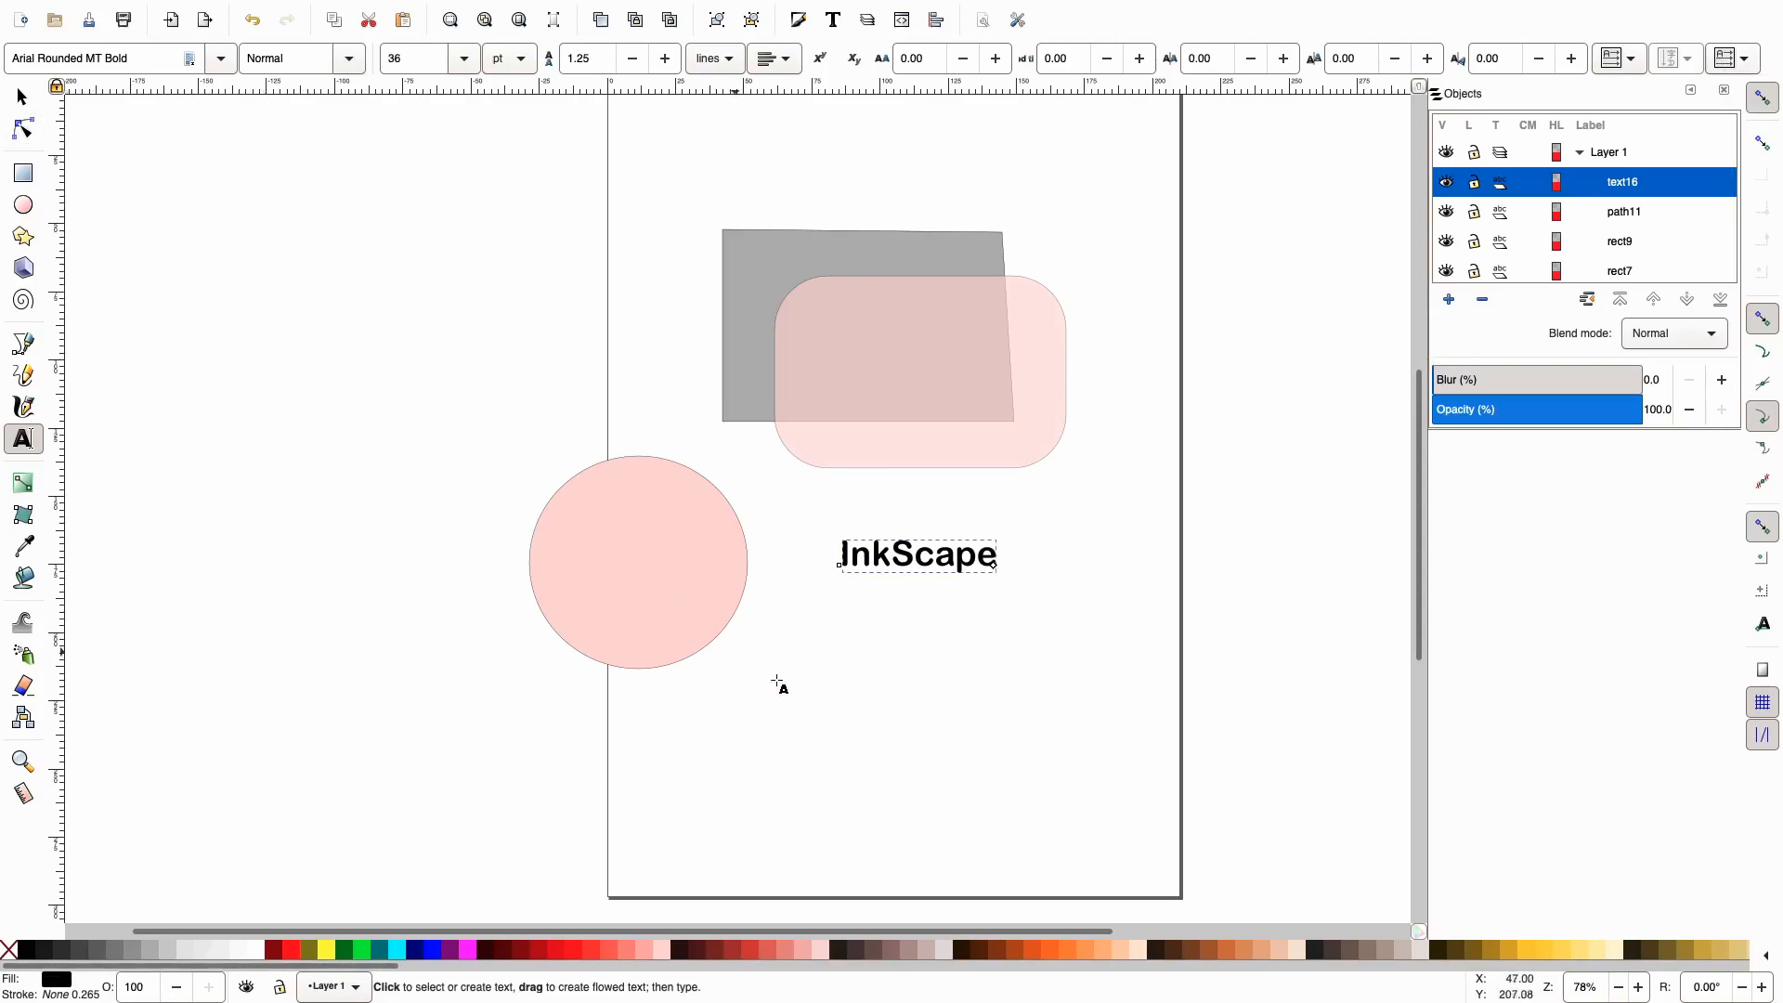
# Extend the text to "InkScapes" and stretch the text object to about 107 by 27 mm
pyautogui.write('s')
pyautogui.click(27, 102)
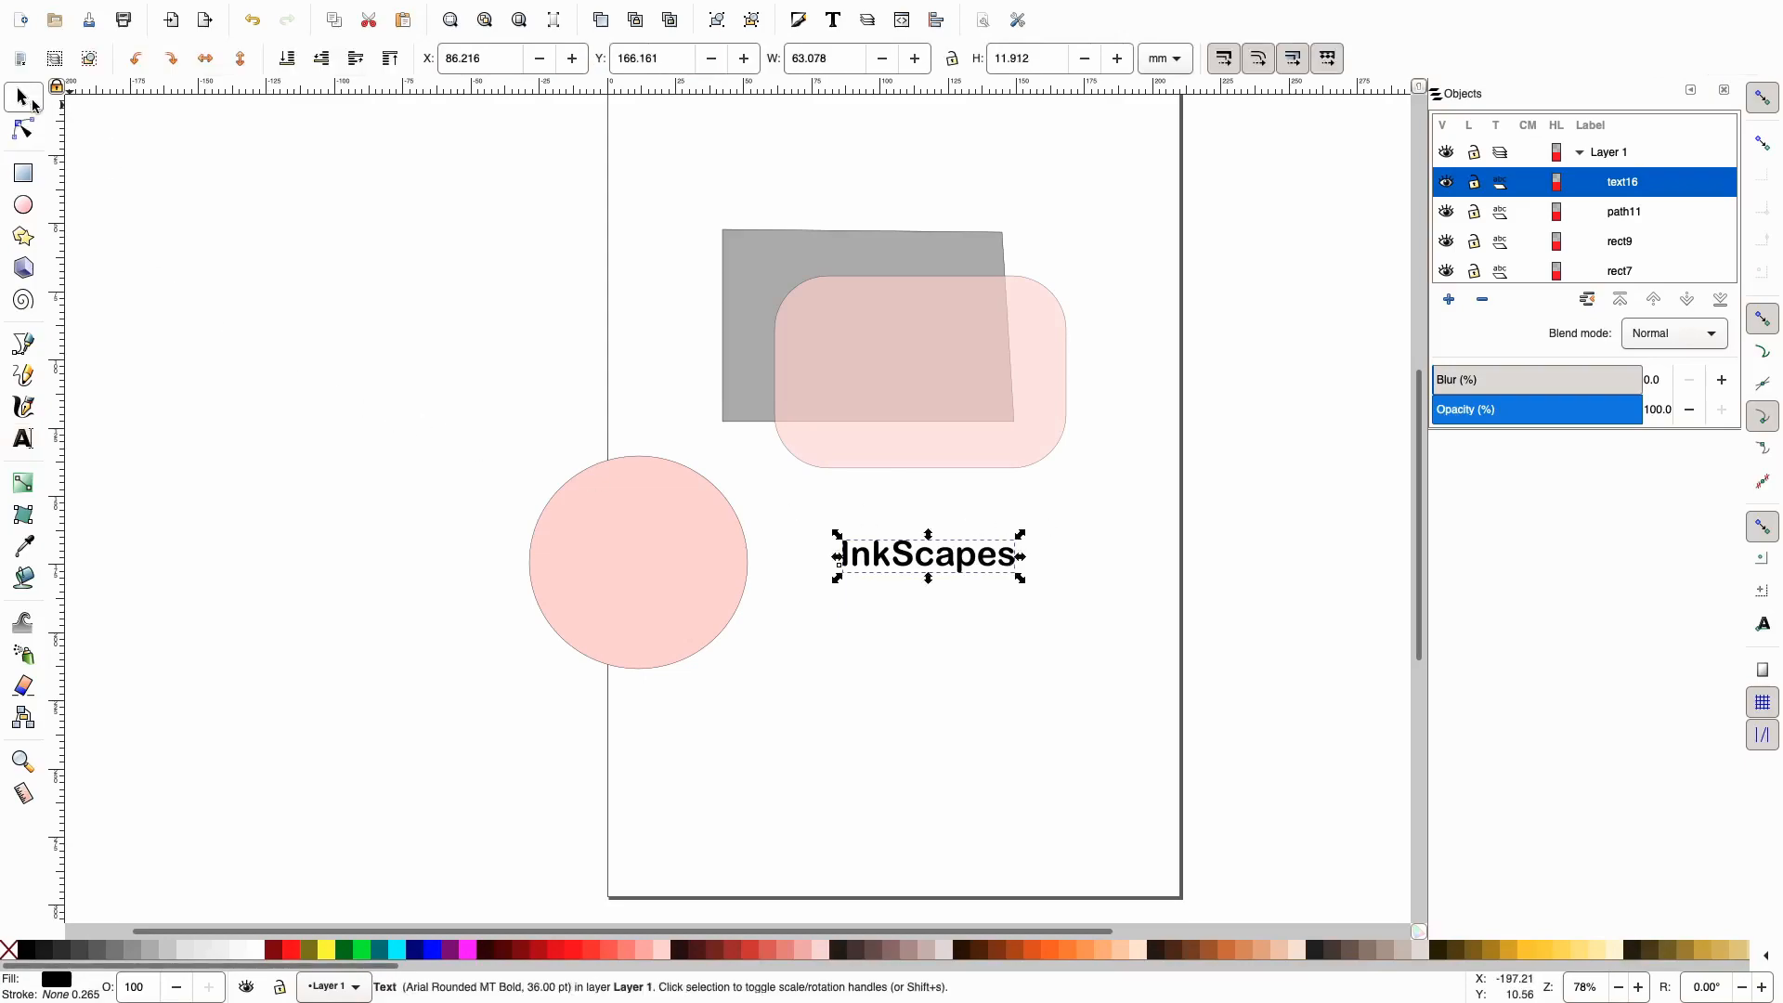
pyautogui.moveTo(1022, 578); pyautogui.dragTo(1140, 620)
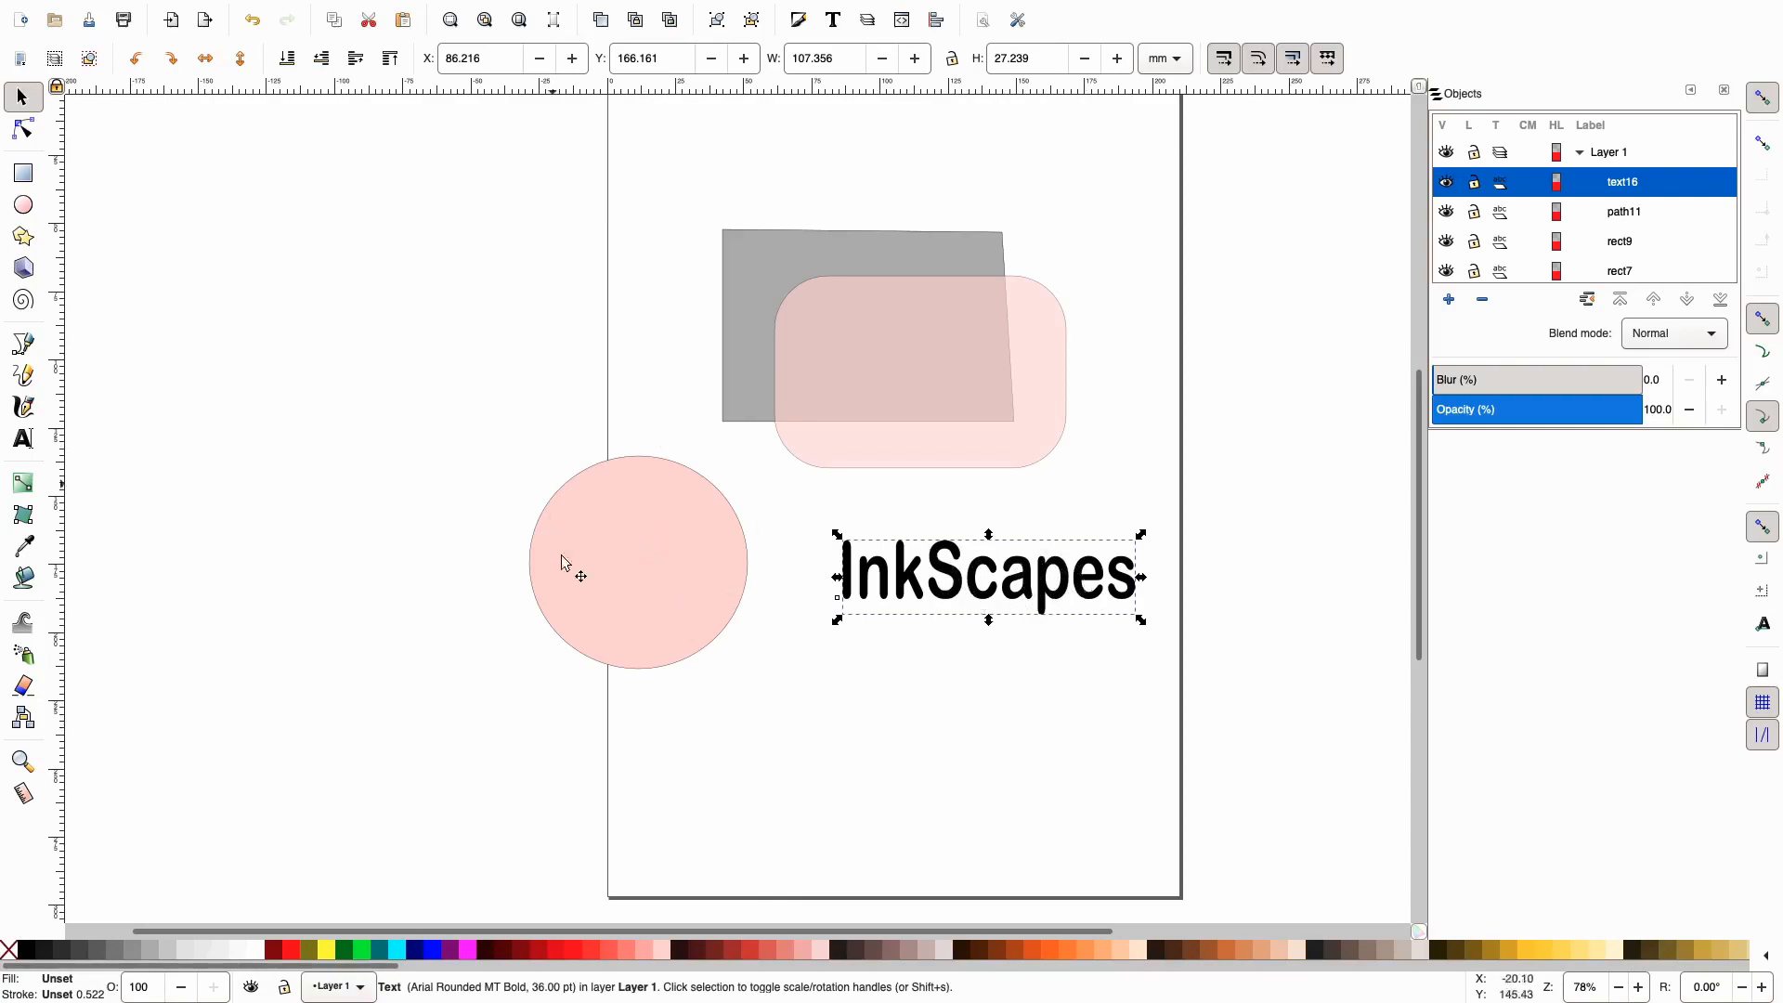
# Enlarge the pink ellipse to about 136 by 111 mm and move it to about X 21, Y 175 mm
pyautogui.click(669, 565)
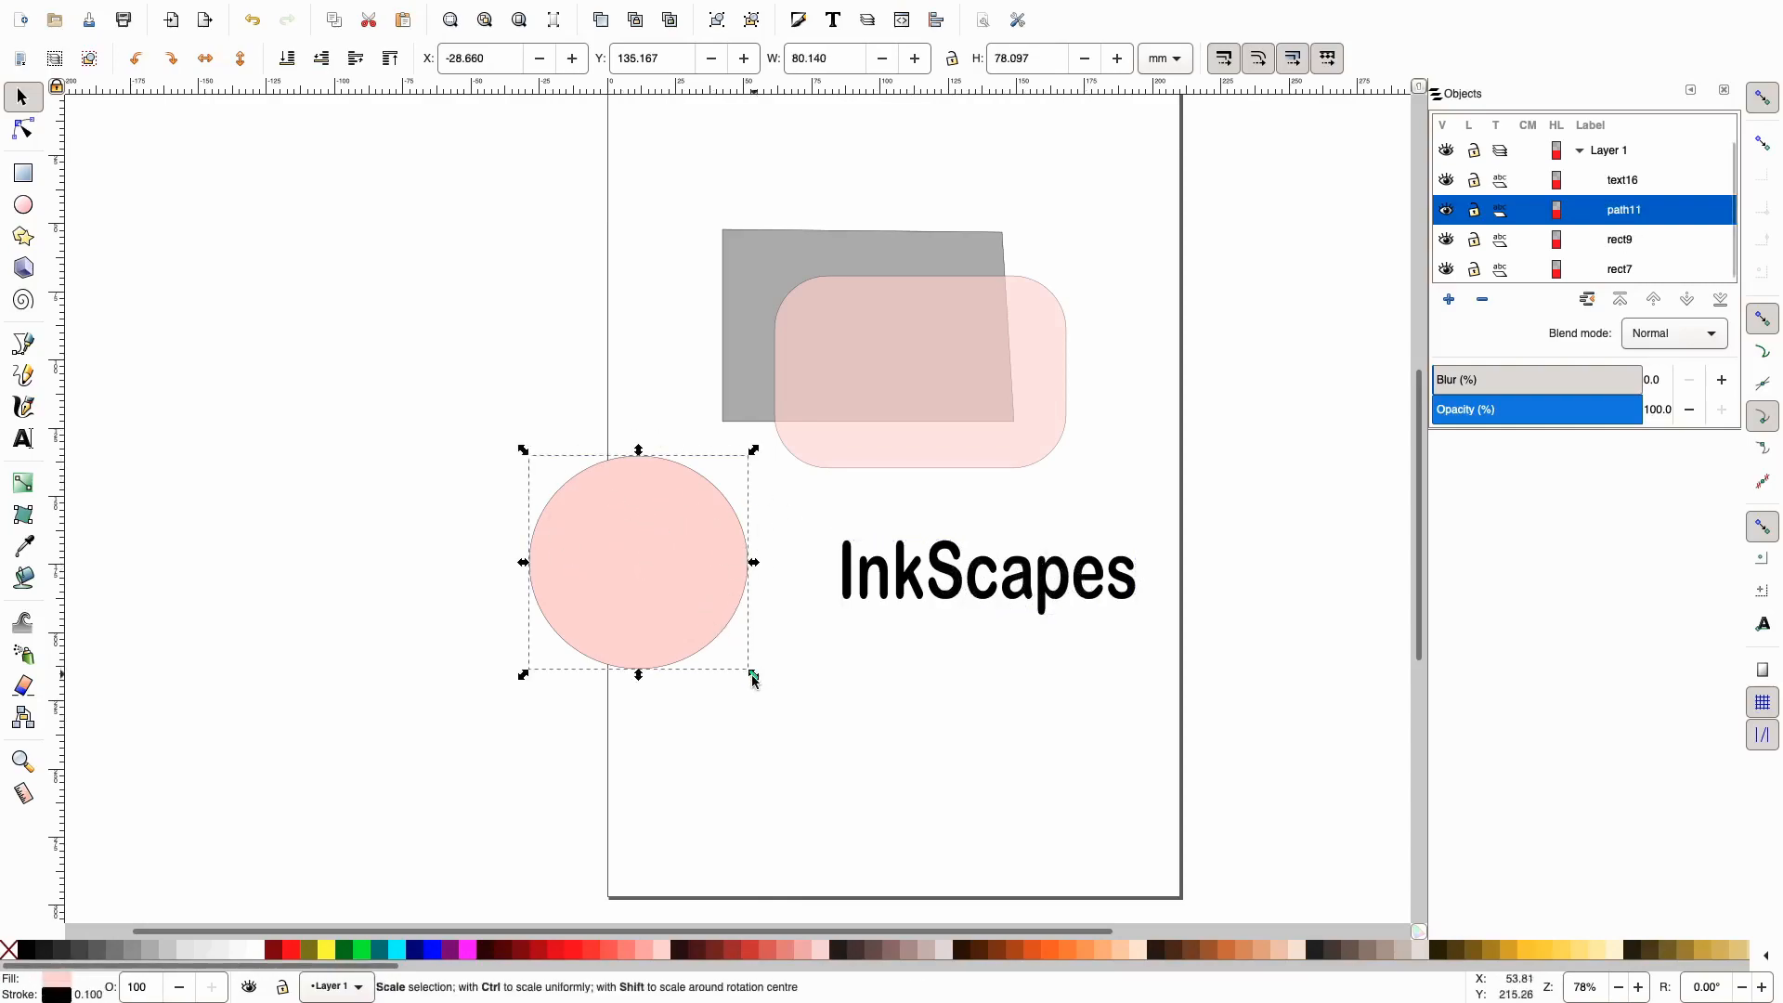
pyautogui.moveTo(753, 676); pyautogui.dragTo(907, 767)
pyautogui.moveTo(701, 610); pyautogui.dragTo(838, 723)
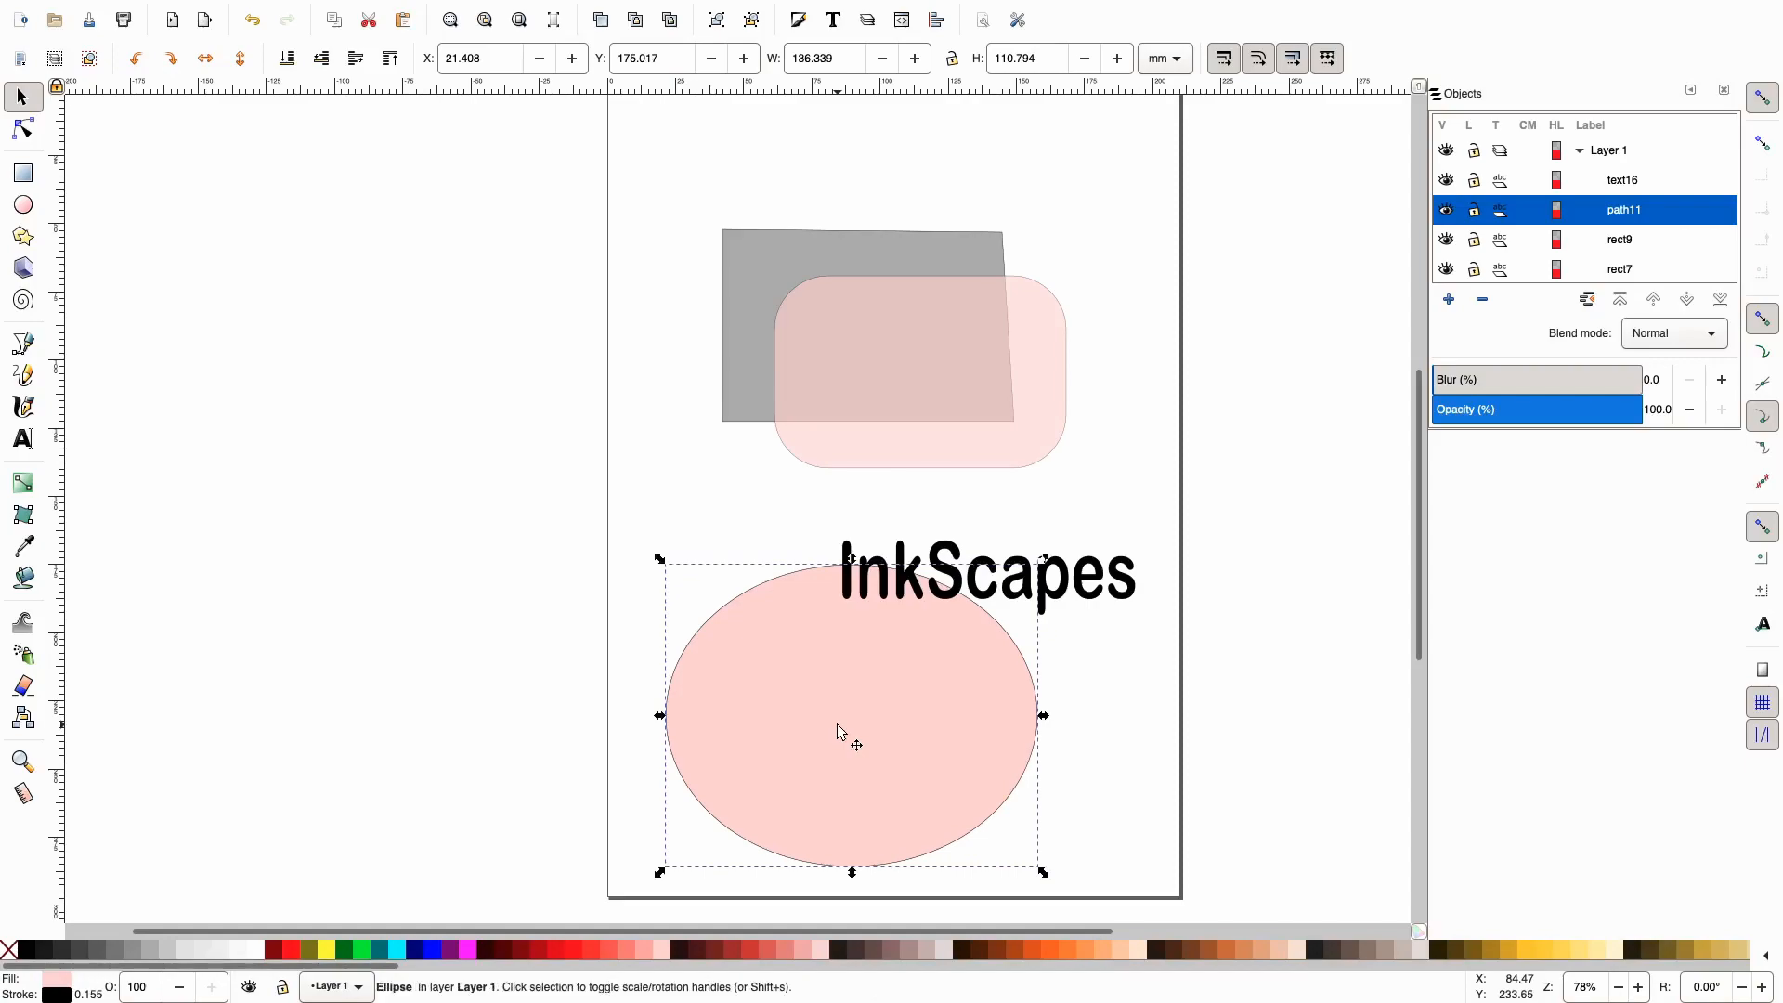
# Select the InkScapes text together with the pink ellipse, put the text on the ellipse's path, and deselect both
pyautogui.click(1128, 592)
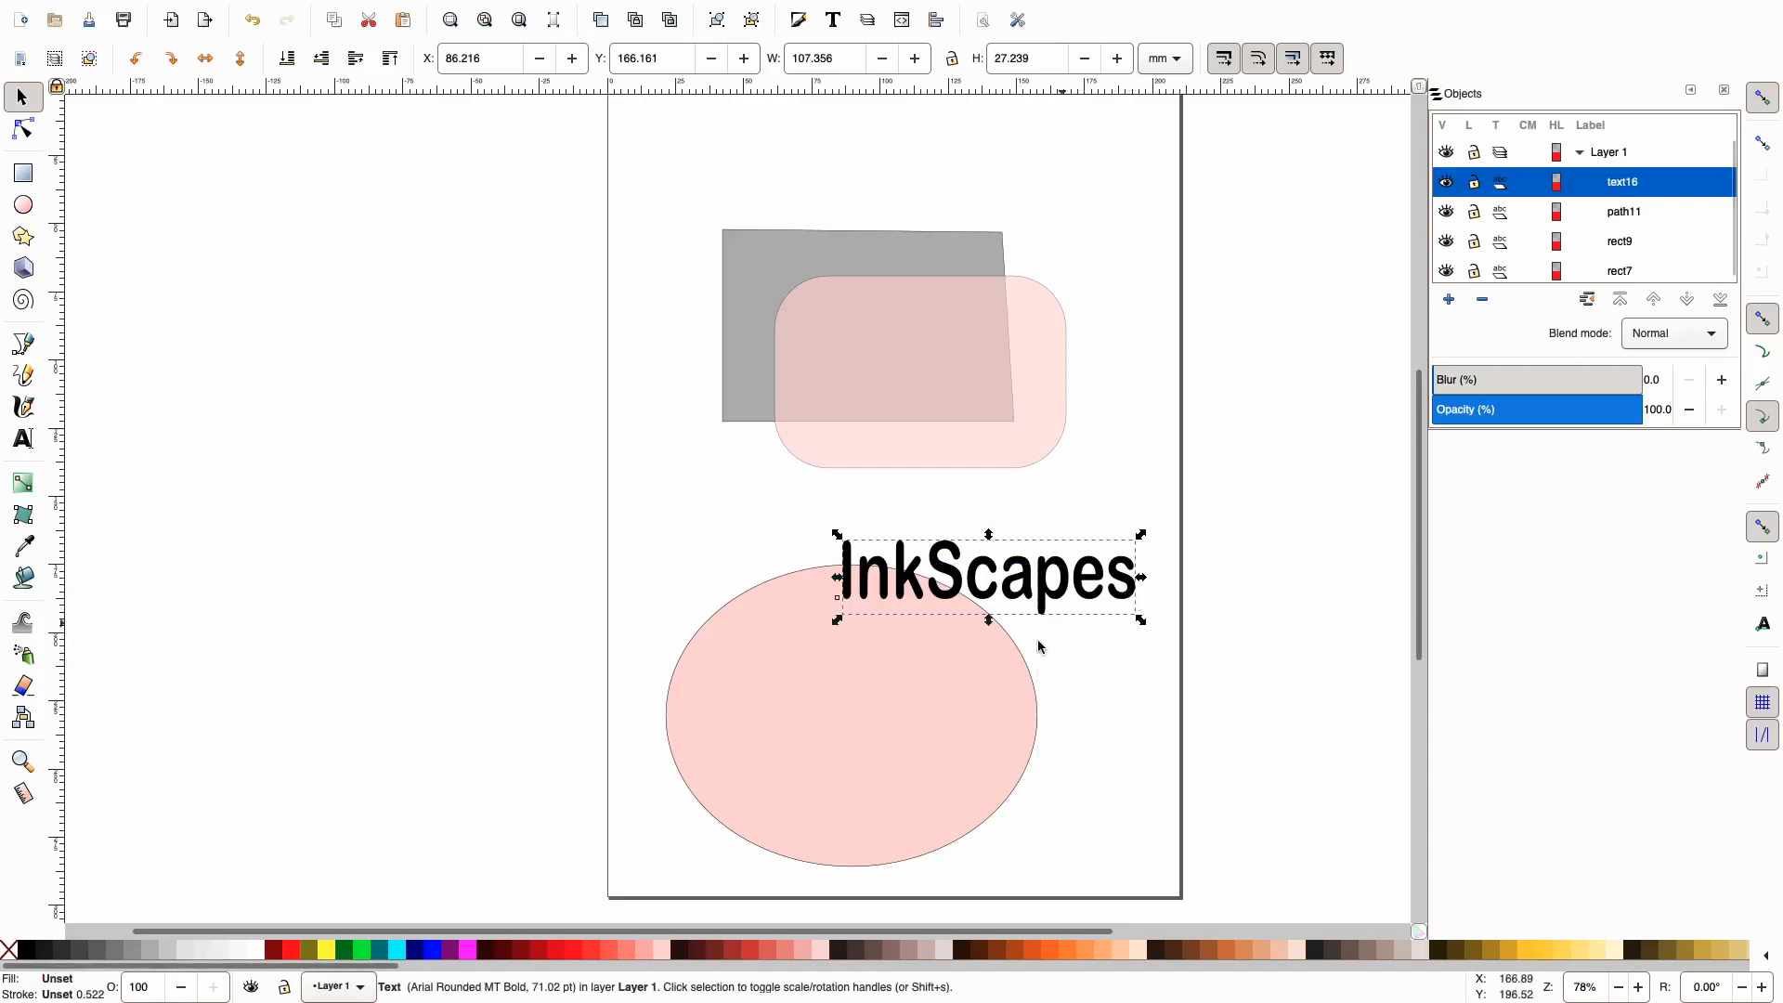
pyautogui.keyDown('shift'); pyautogui.click(854, 743); pyautogui.keyUp('shift')
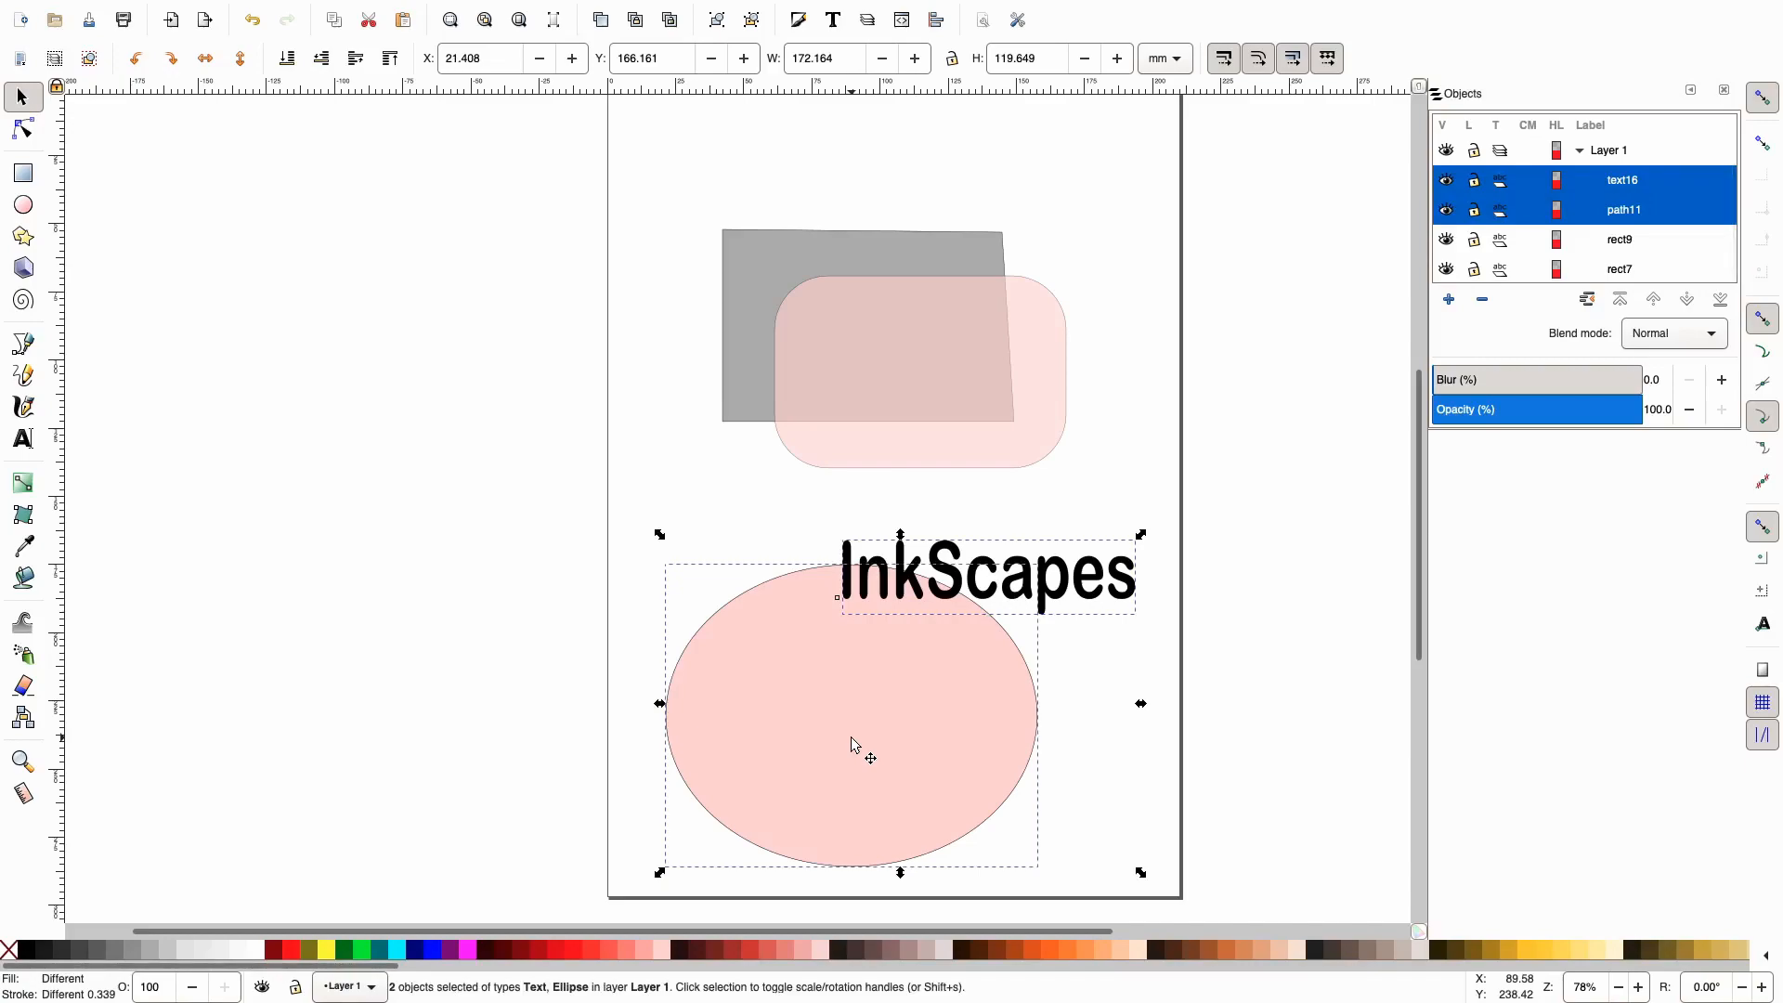
pyautogui.moveTo(471, 5)
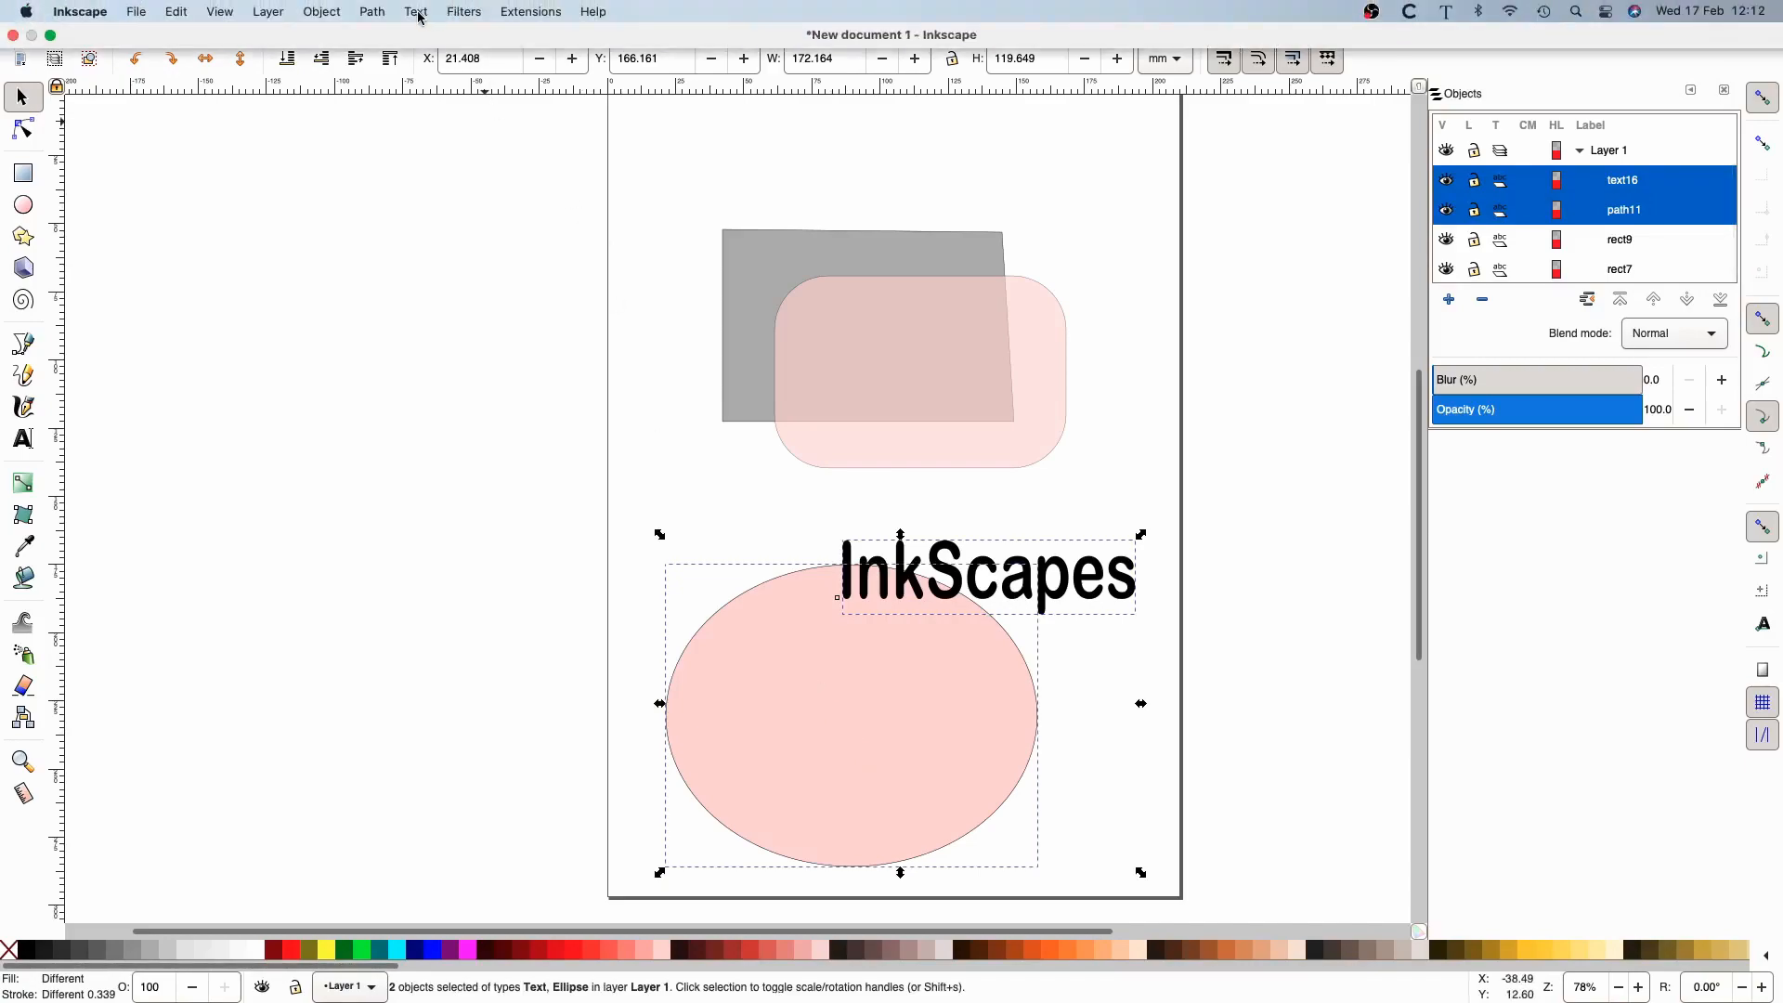
pyautogui.click(415, 11)
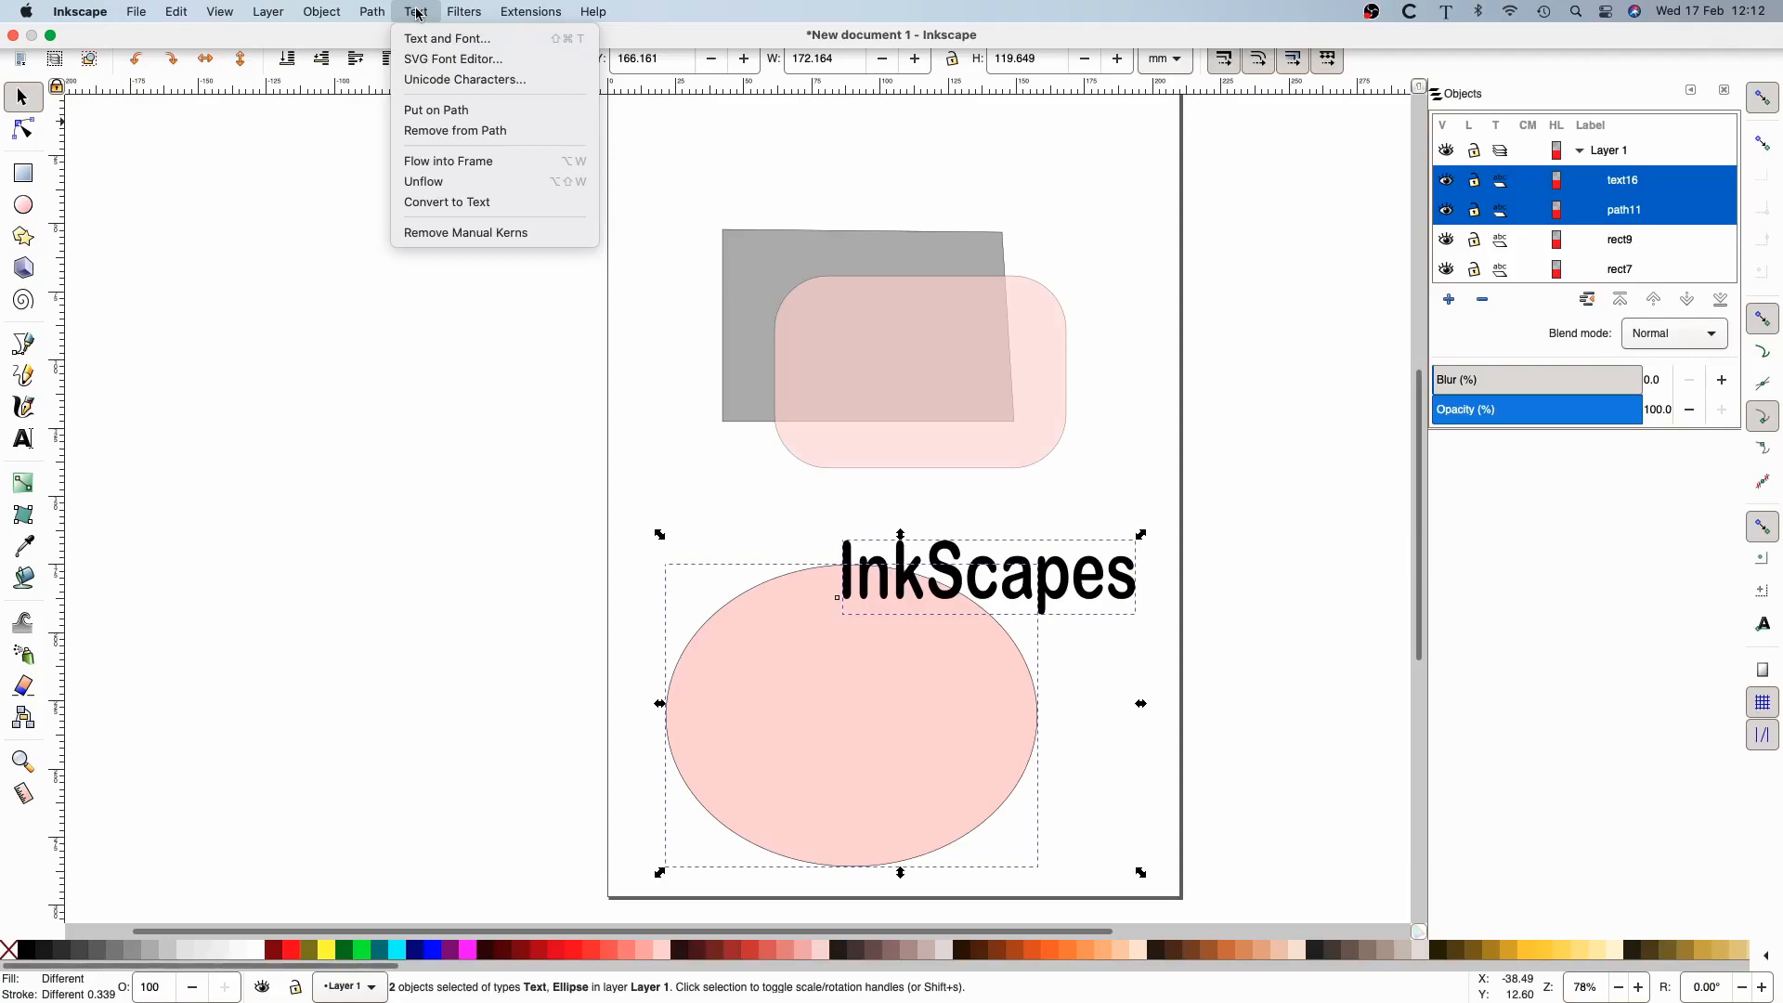
pyautogui.click(450, 113)
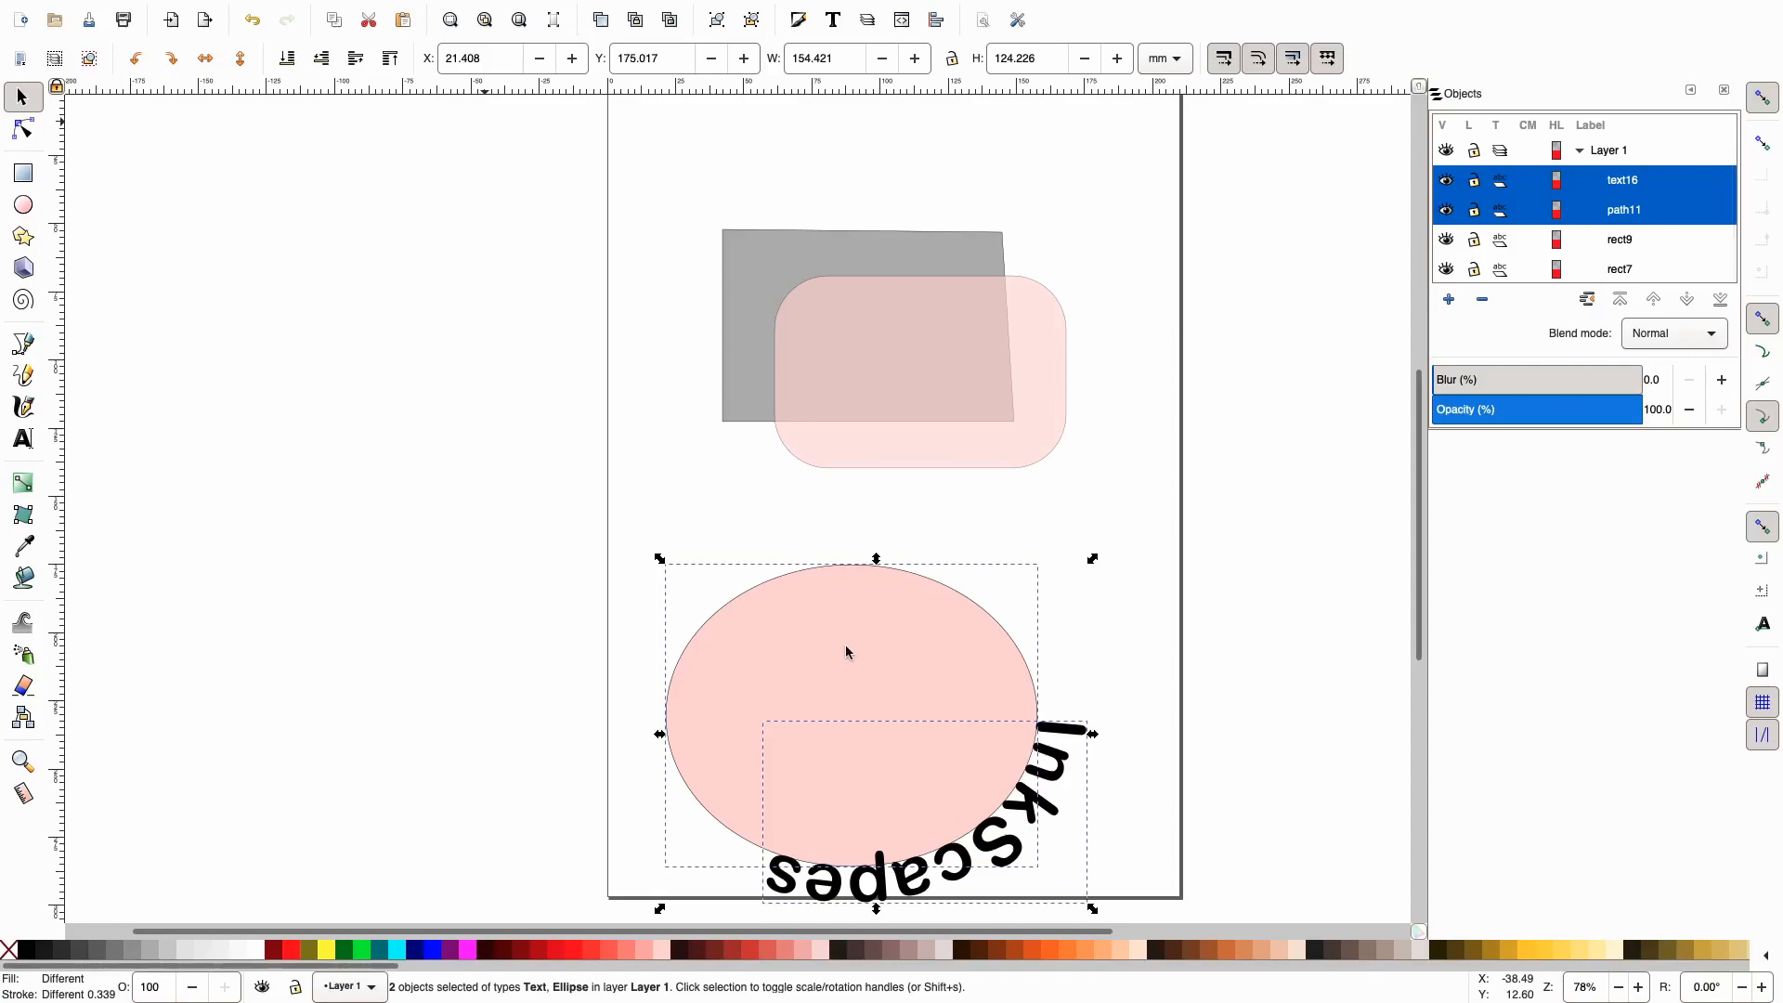
pyautogui.click(1127, 497)
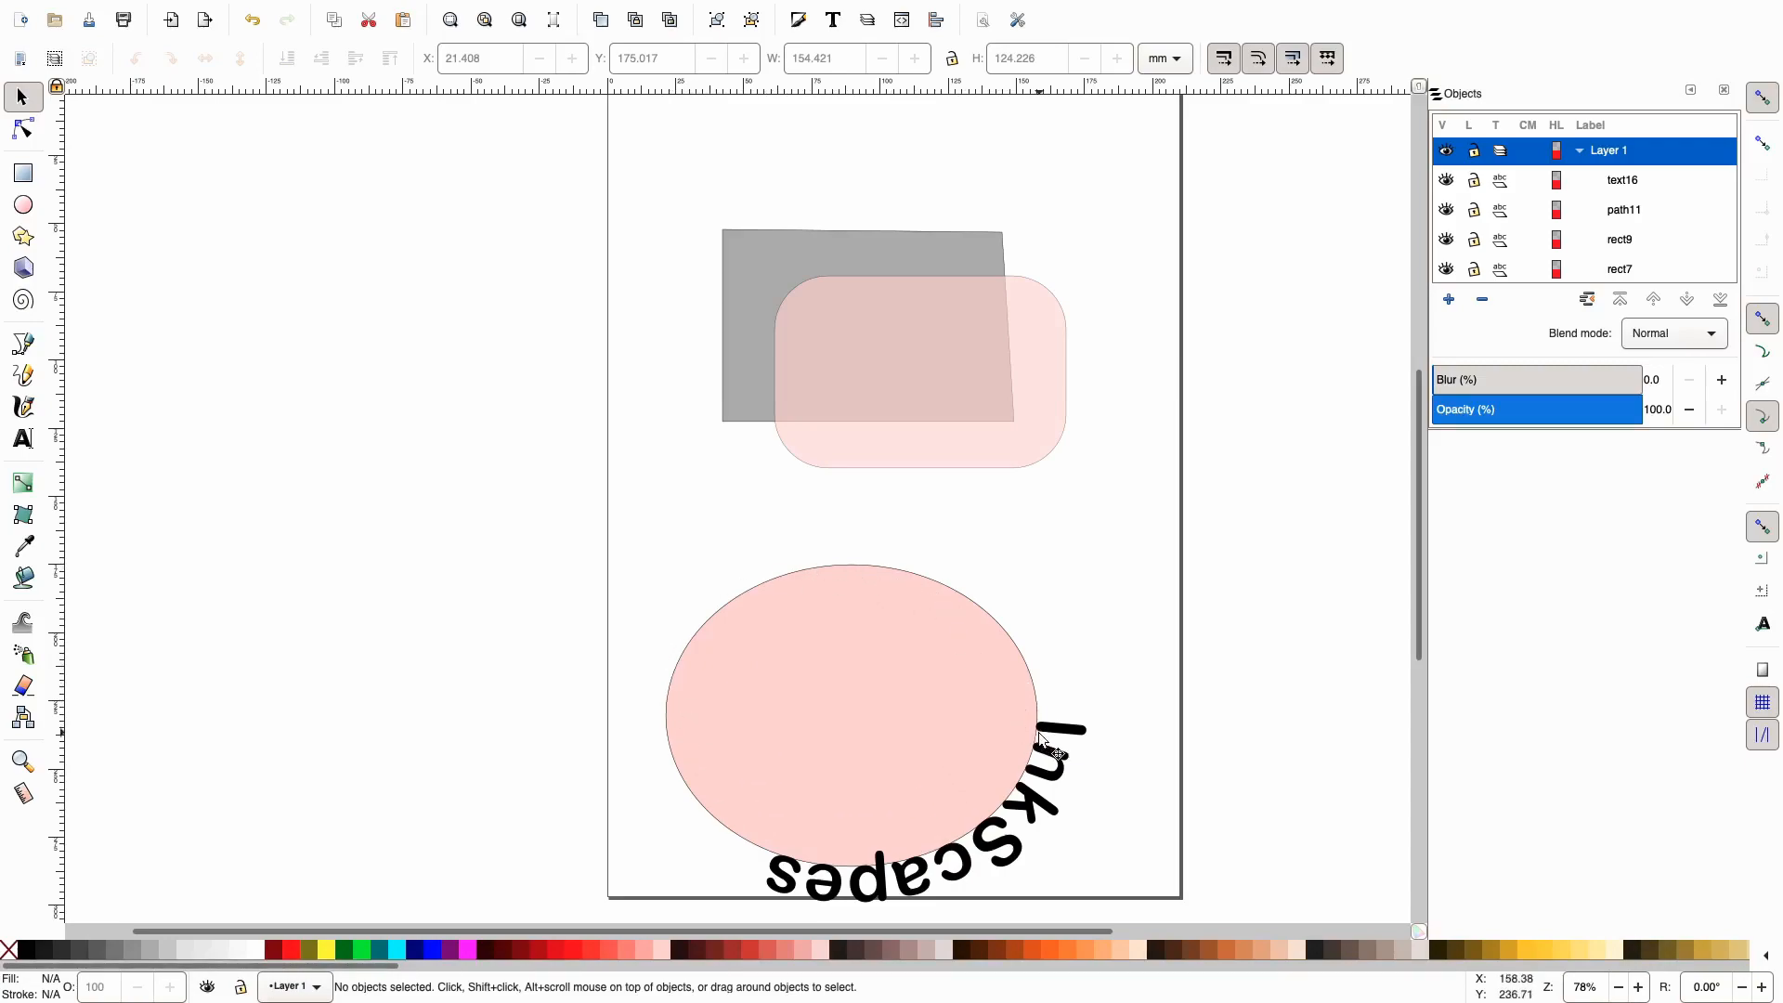
# Rotate the pink ellipse counterclockwise until the InkScapes text curves over its upper edge
pyautogui.click(960, 704)
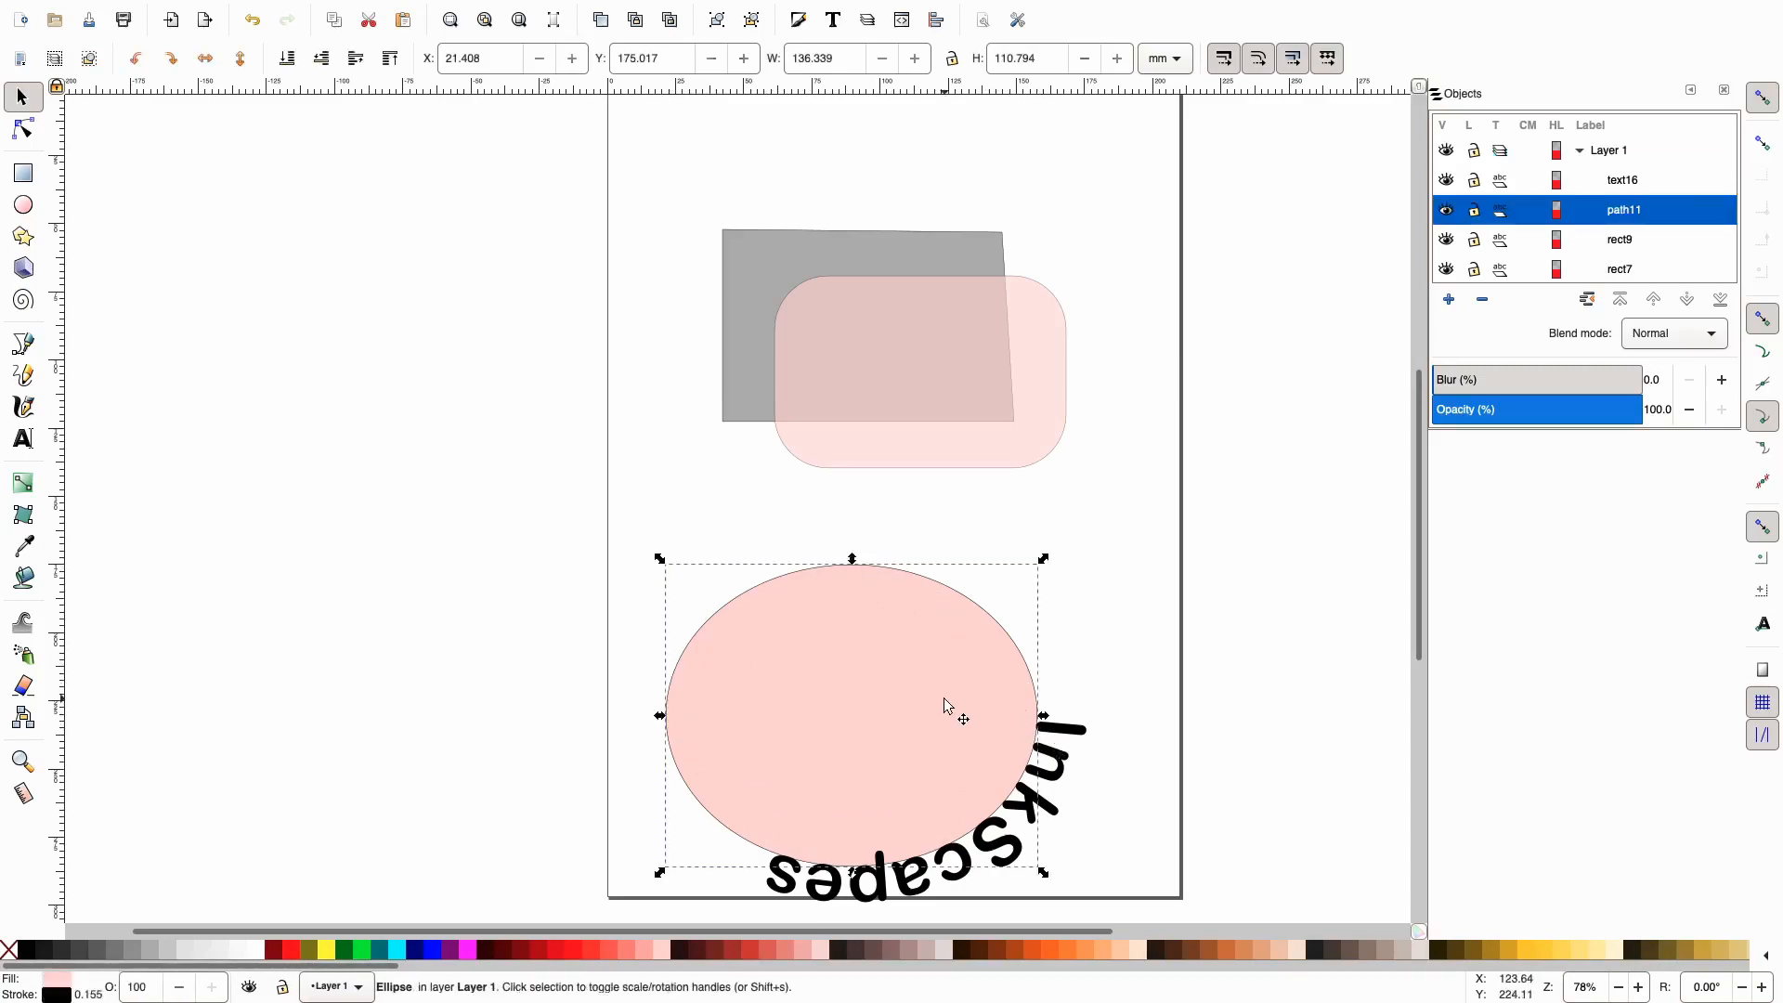
pyautogui.click(27, 131)
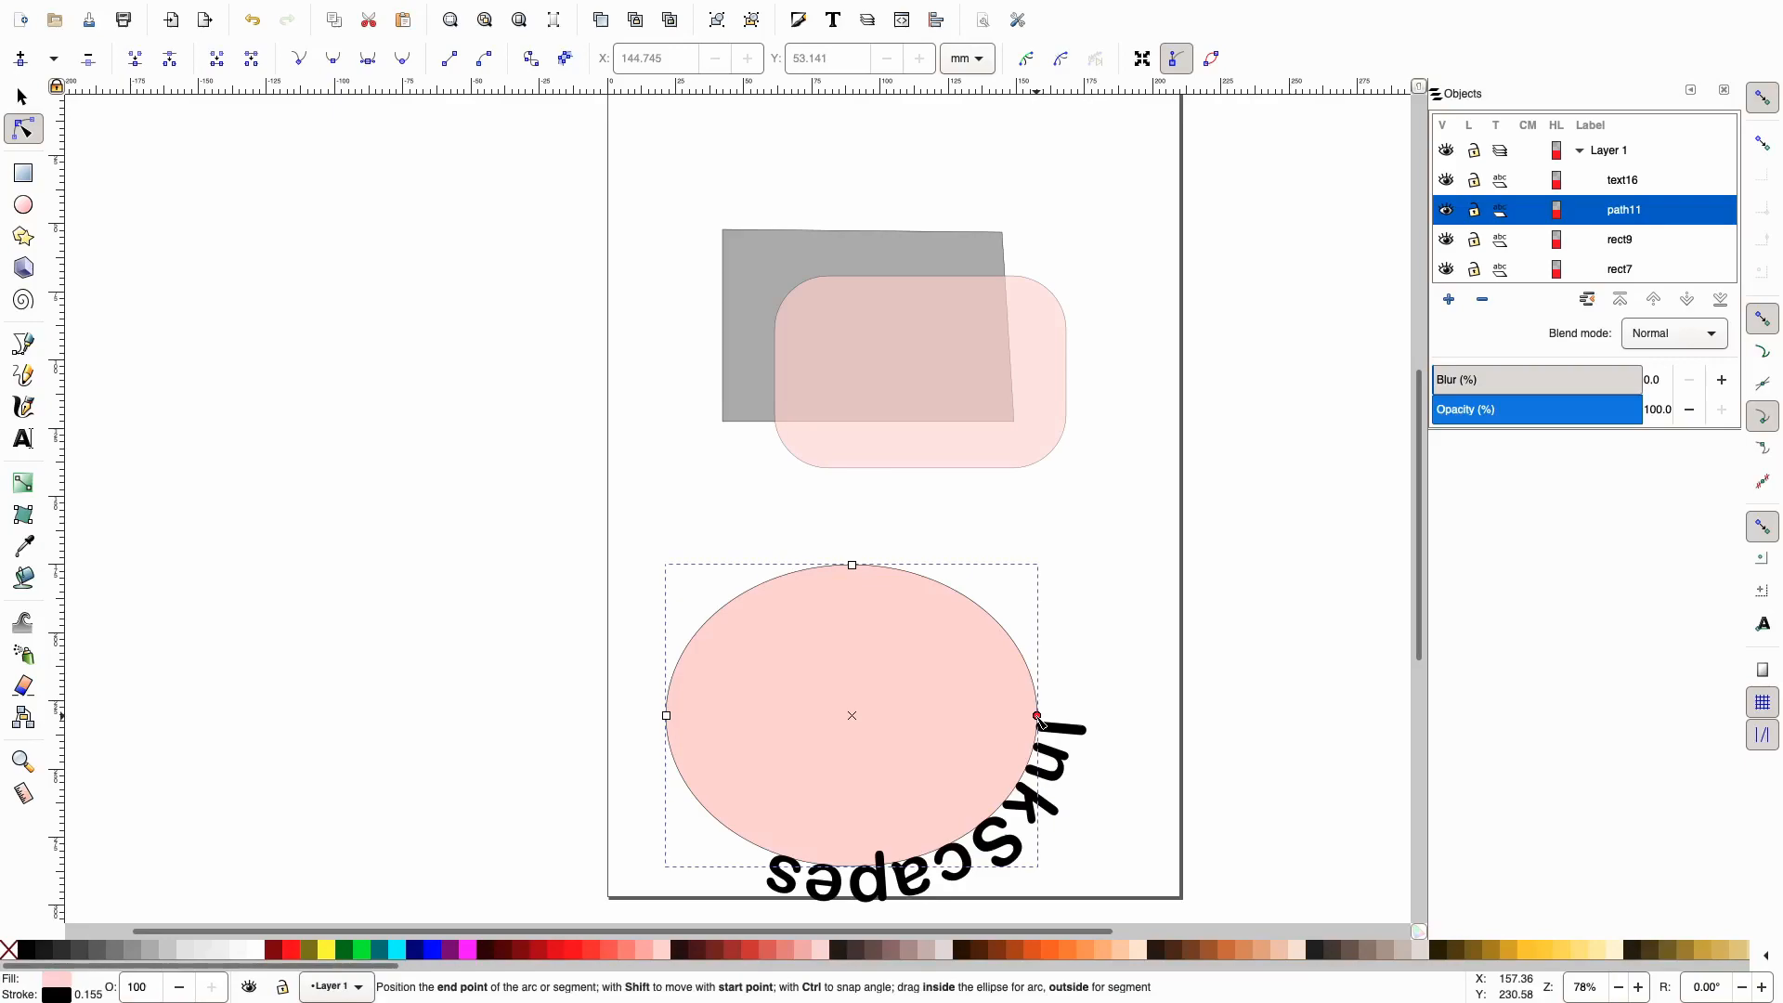
pyautogui.click(22, 96)
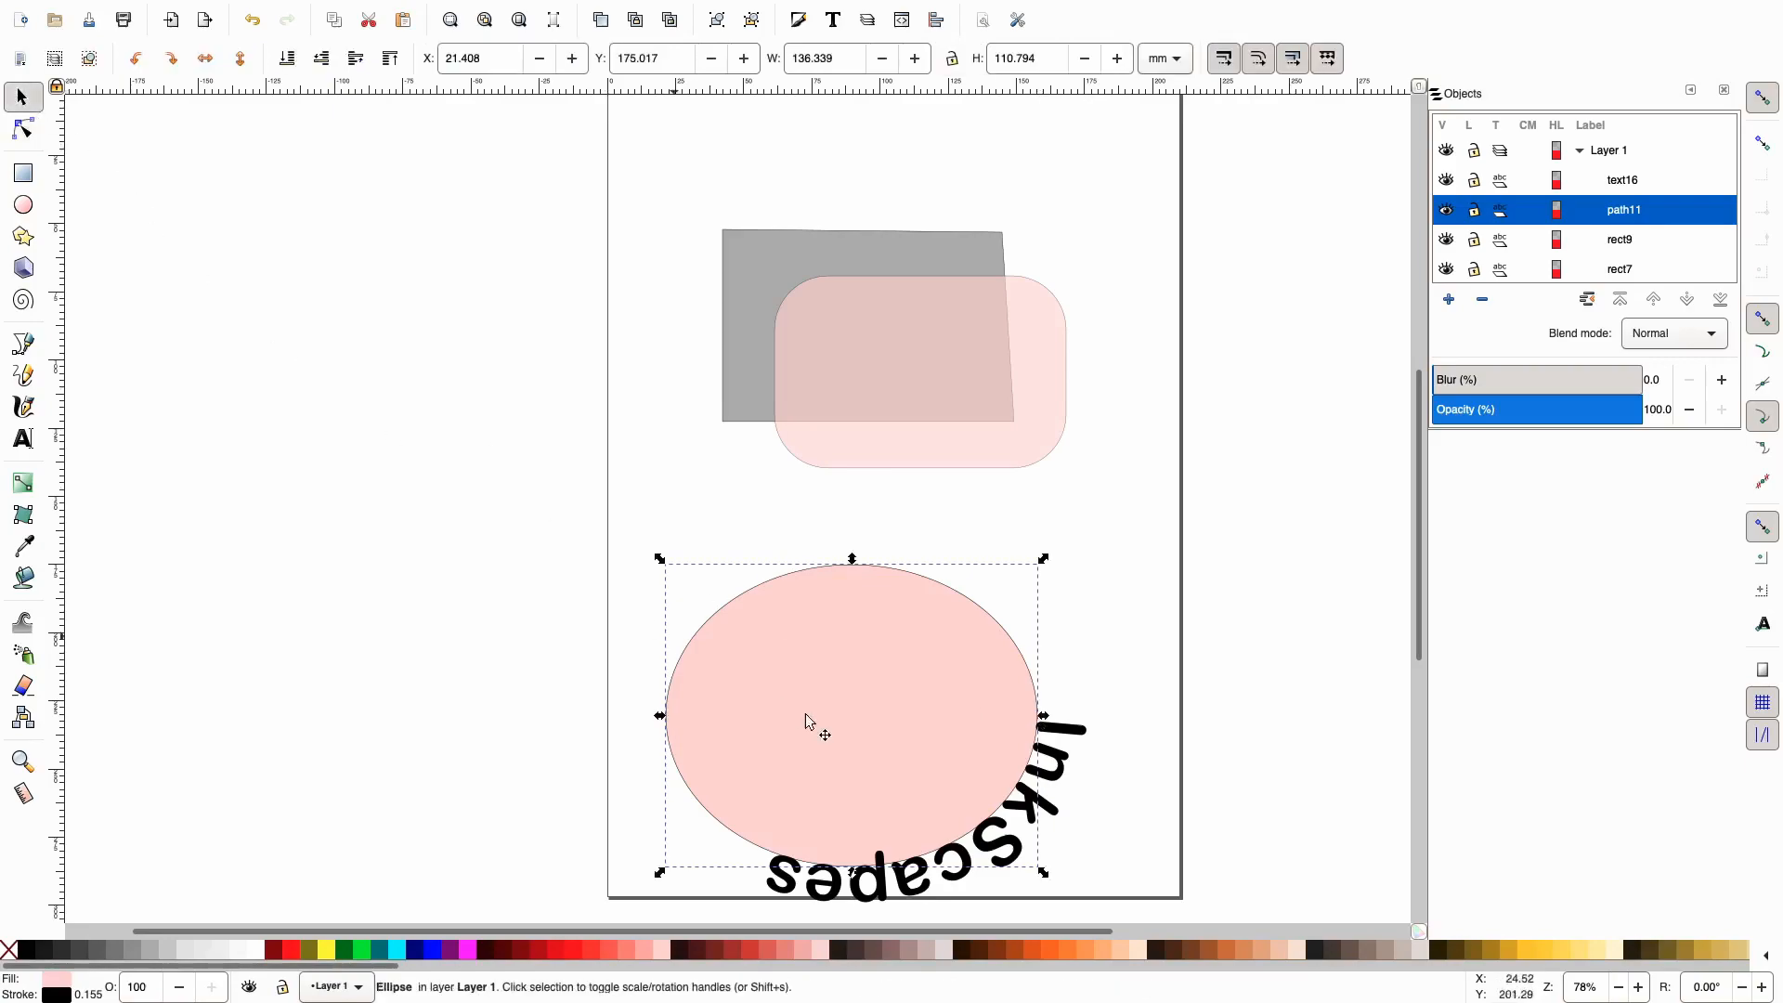
pyautogui.click(904, 661)
pyautogui.moveTo(1044, 561); pyautogui.dragTo(621, 637)
pyautogui.moveTo(684, 536); pyautogui.dragTo(638, 565)
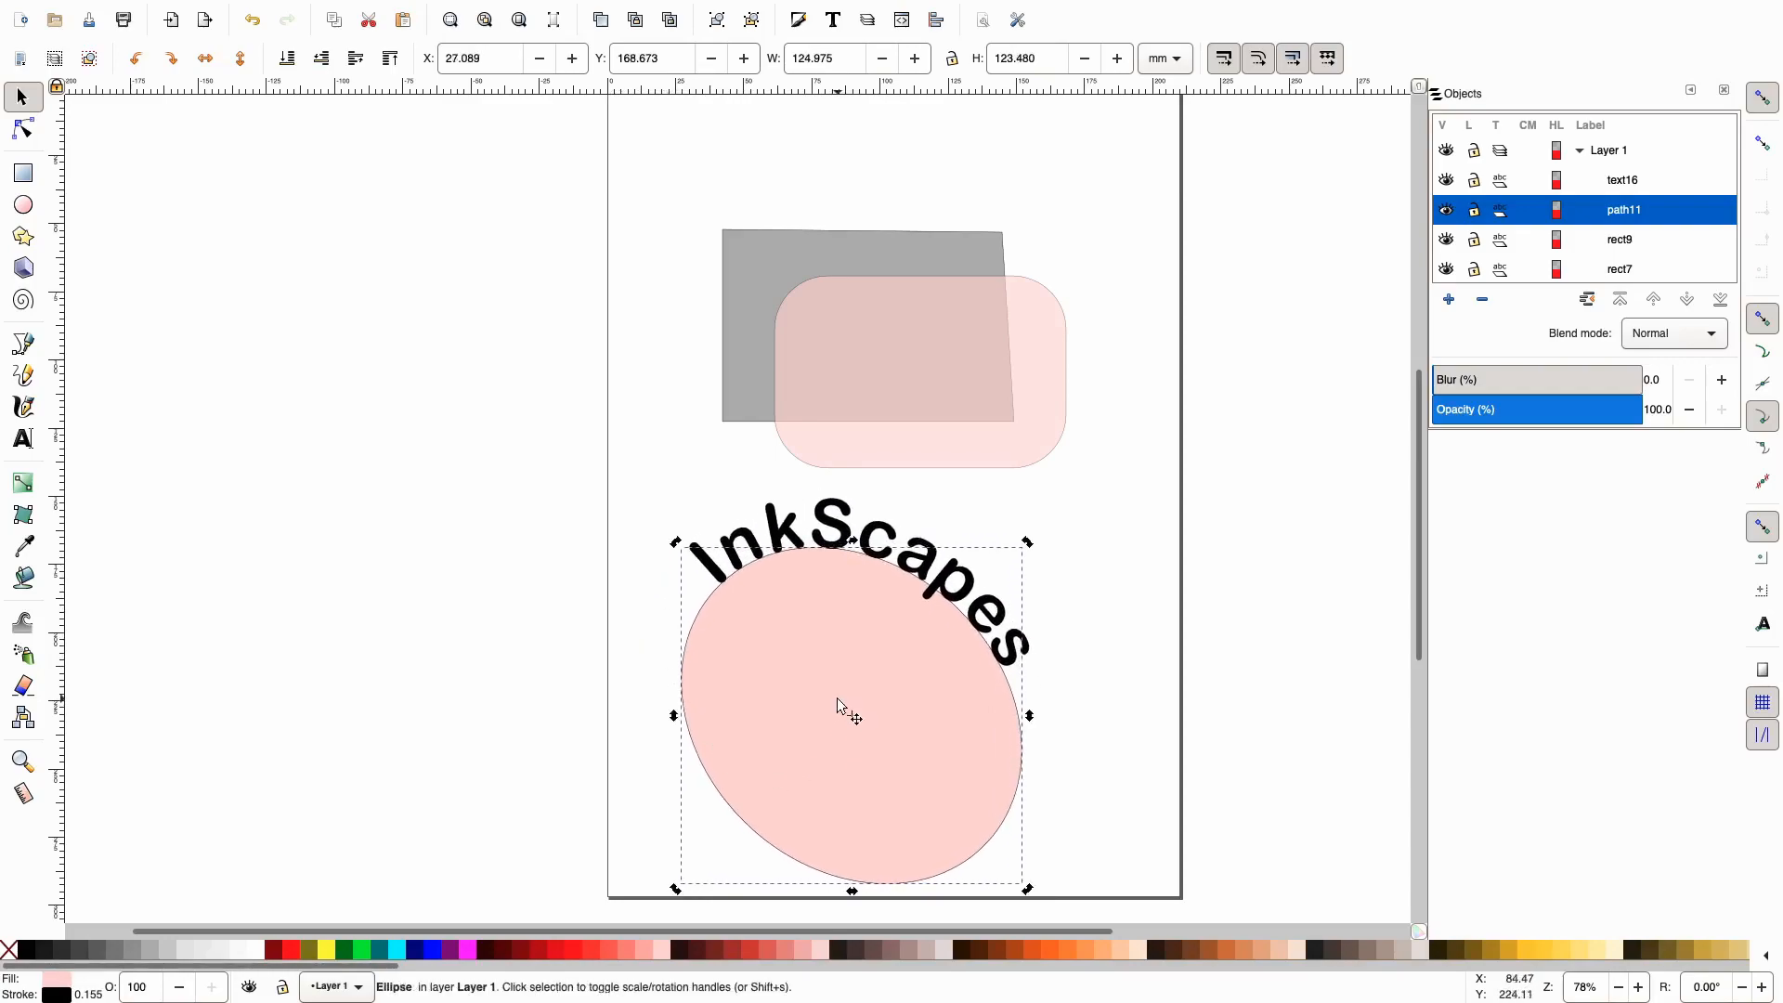
# Delete the pink ellipse that carries the curved text
pyautogui.click(783, 706)
pyautogui.click(781, 704)
pyautogui.click(781, 706)
pyautogui.click(780, 706)
pyautogui.click(781, 703)
pyautogui.press('Delete')
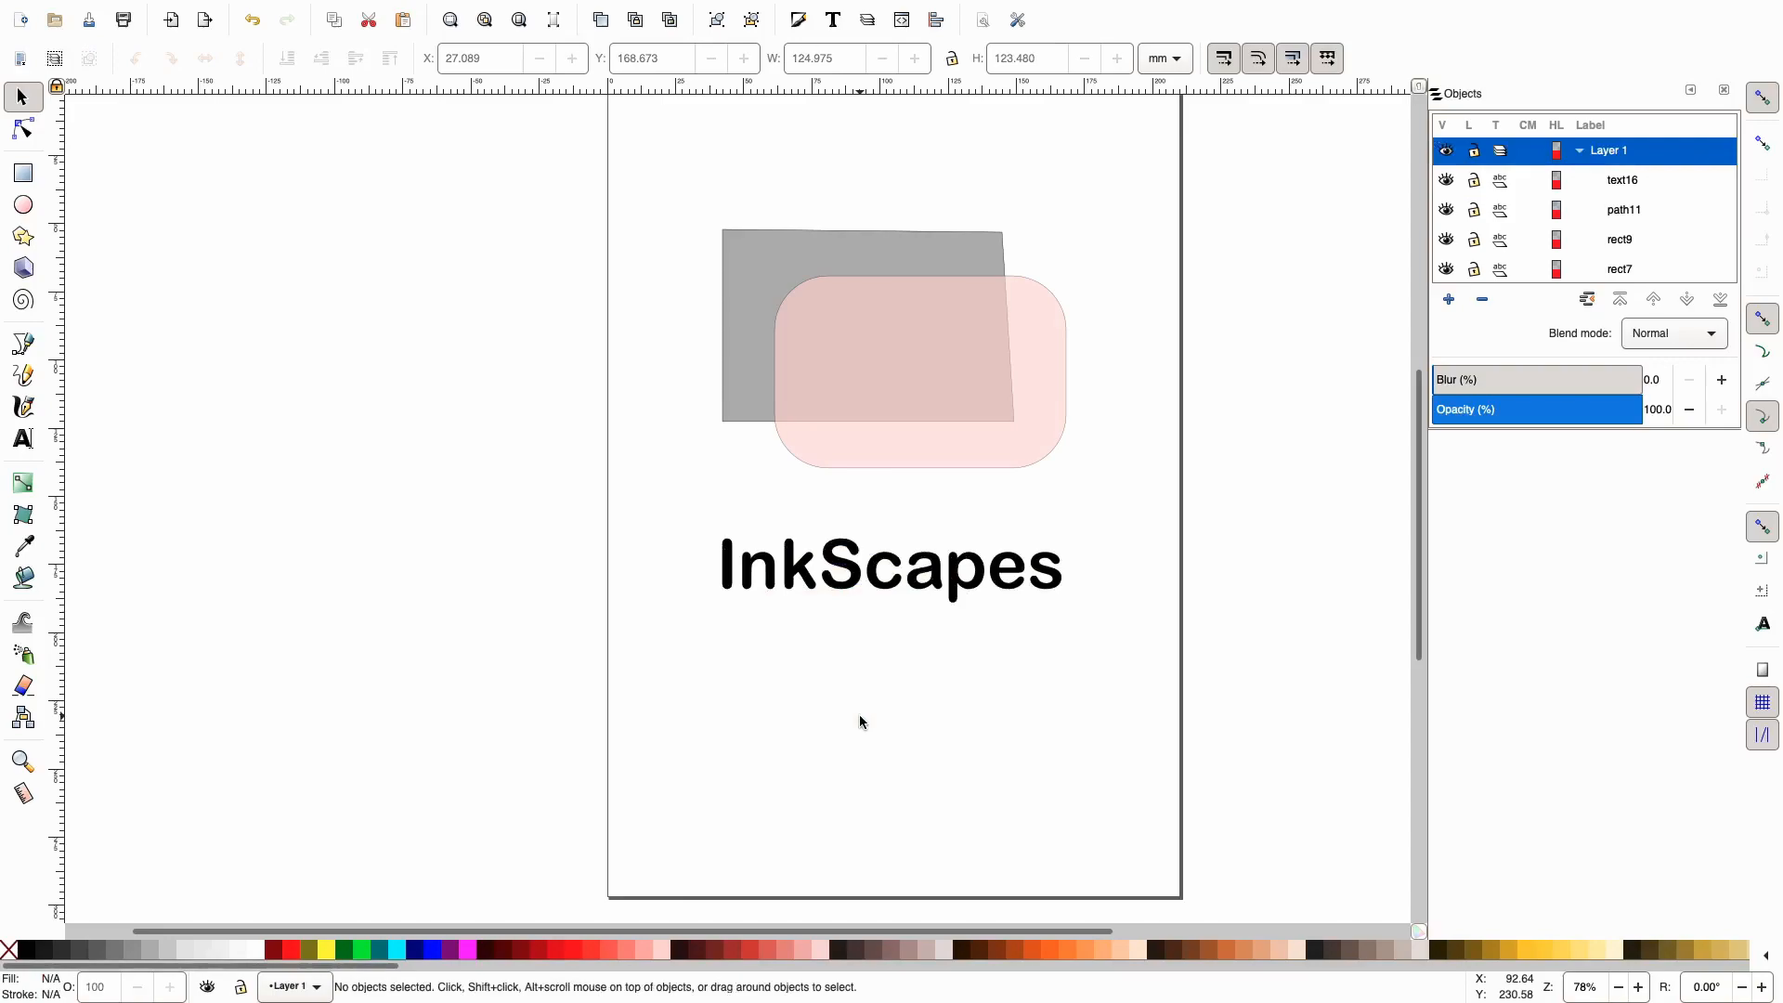